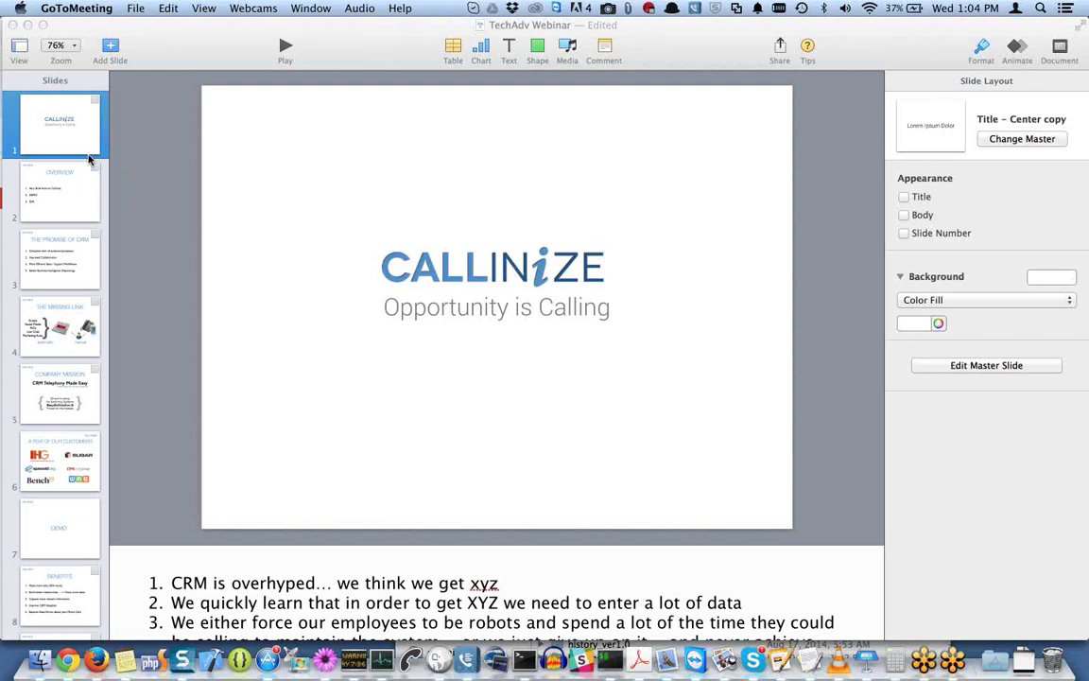
# Bring the TechAdv Webinar deck to the front with the Callinize title slide selected.
pyautogui.click(74, 136)
pyautogui.click(74, 136)
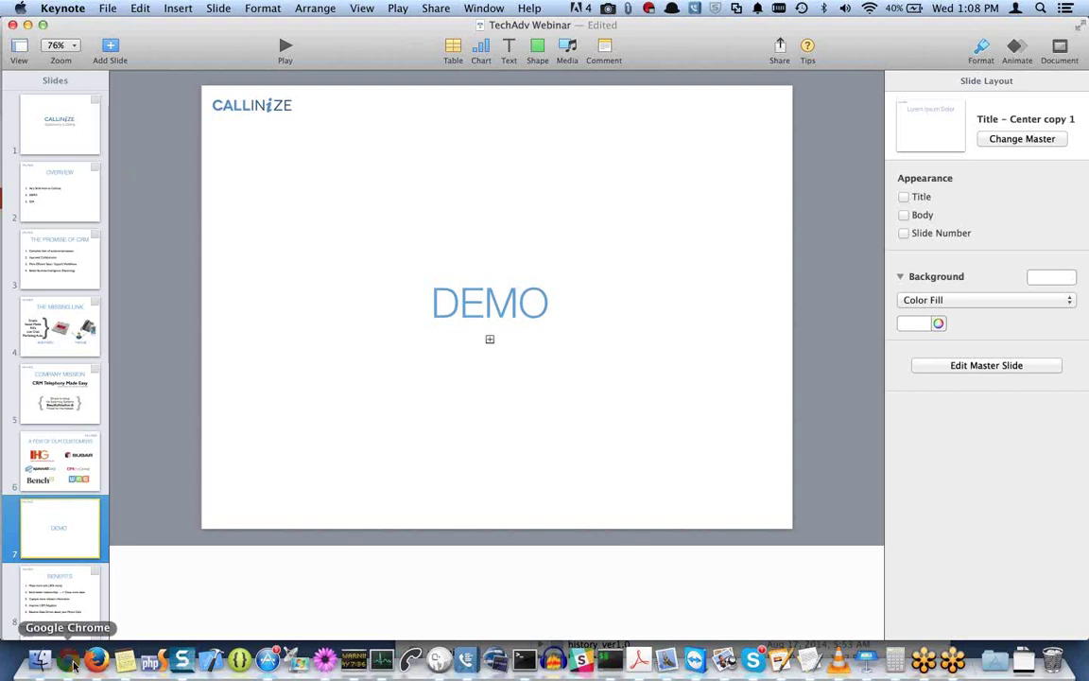
# Switch from the Gmail approval email to the LinkedIn profile tab in Chrome.
pyautogui.click(72, 662)
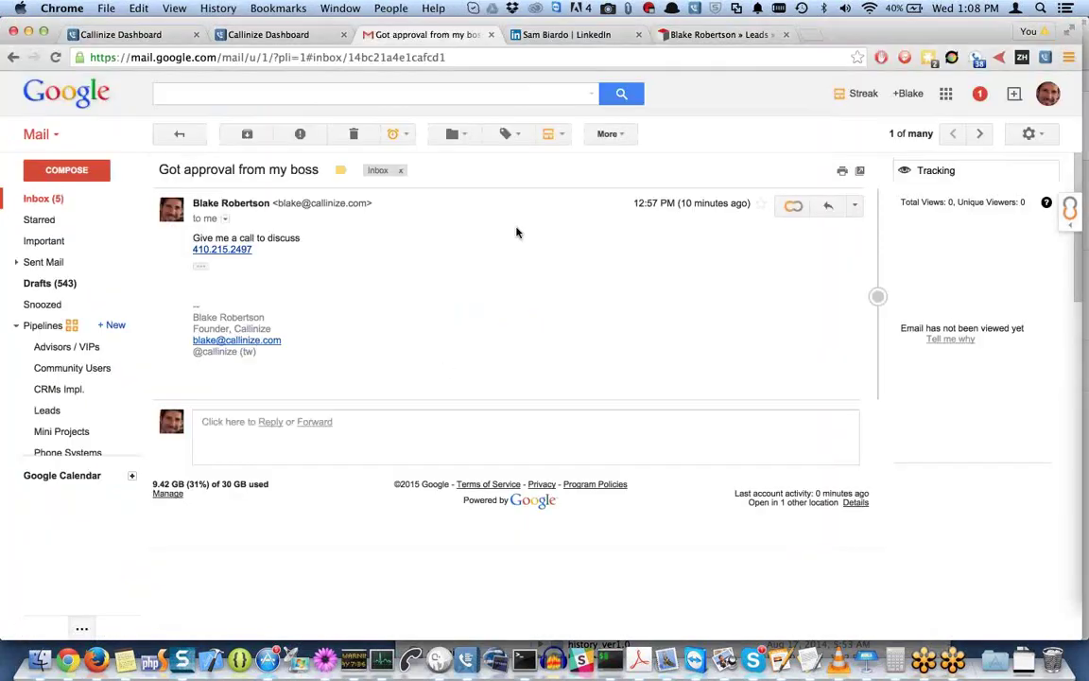
pyautogui.click(591, 34)
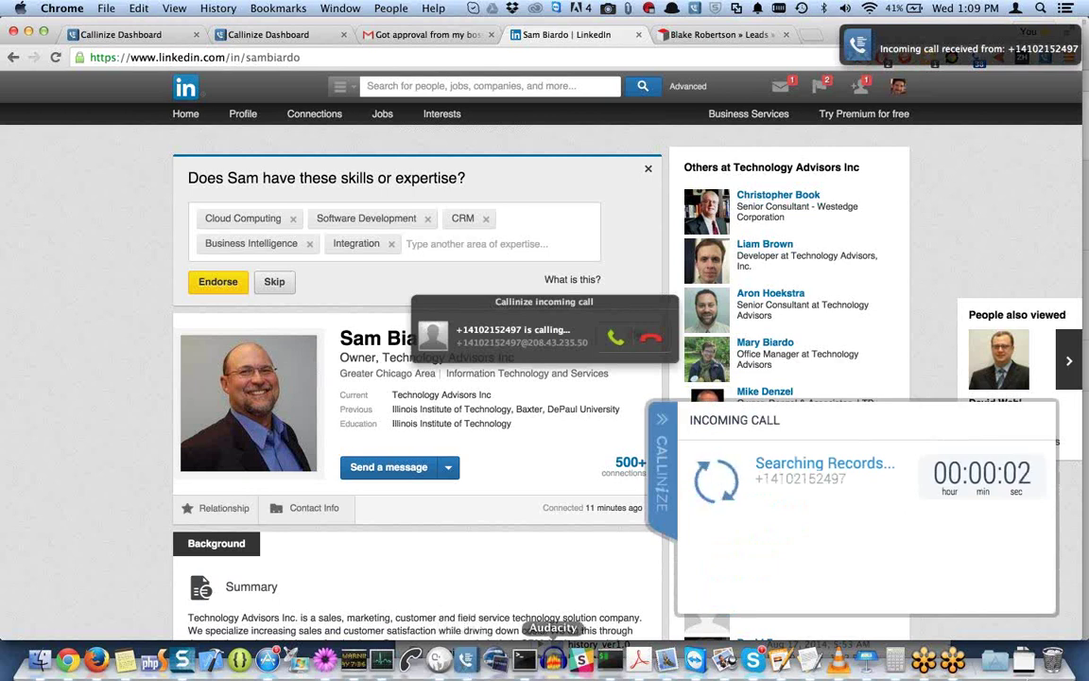
# Answer the incoming Callinize call, hang up after 13 seconds, and minimize the dialer.
pyautogui.click(615, 337)
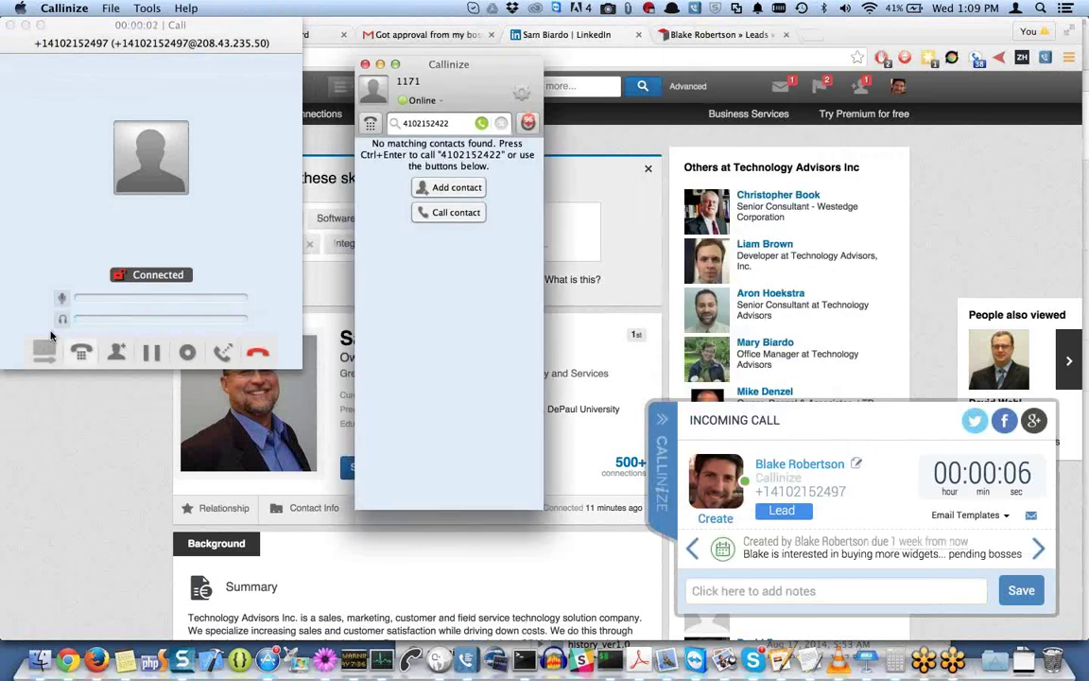
pyautogui.click(61, 298)
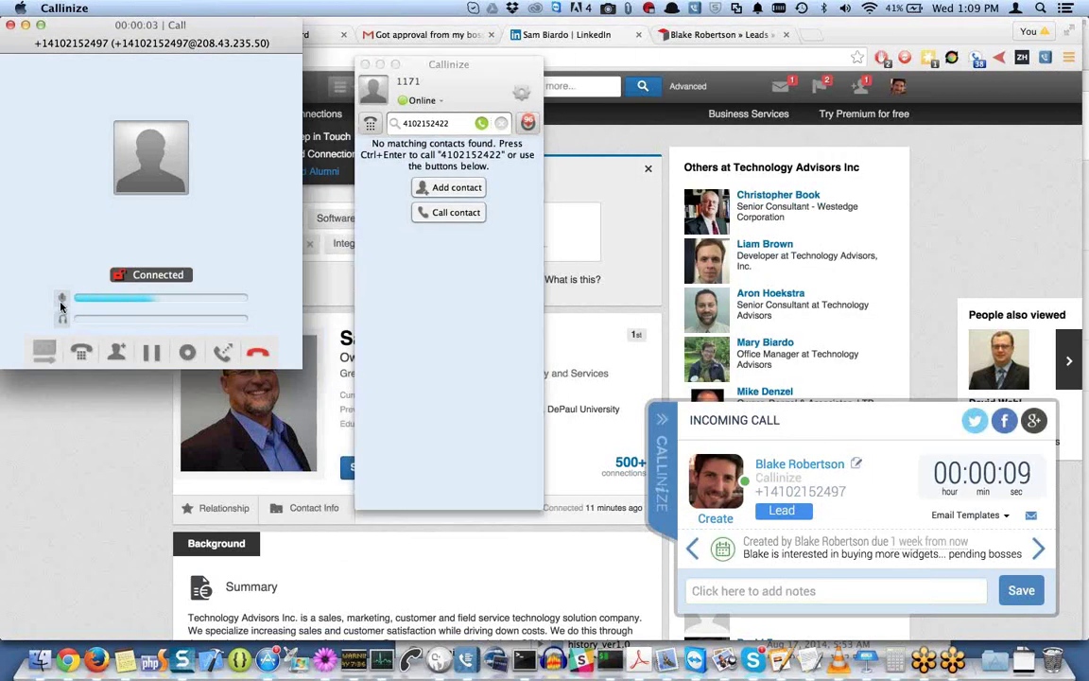
pyautogui.click(256, 352)
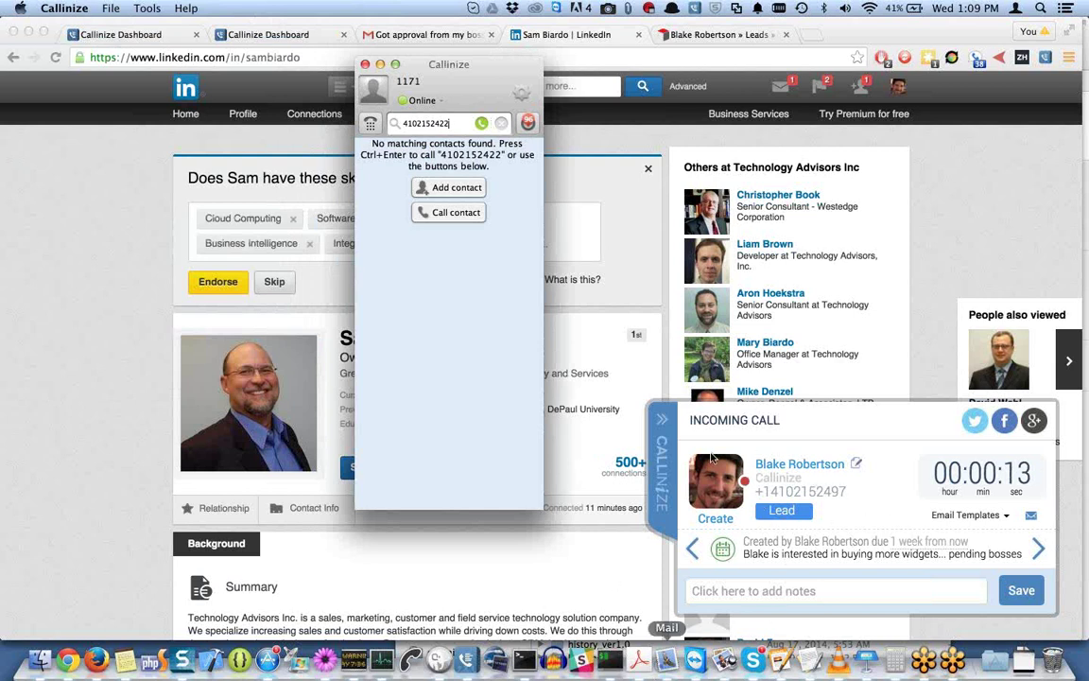
pyautogui.click(380, 64)
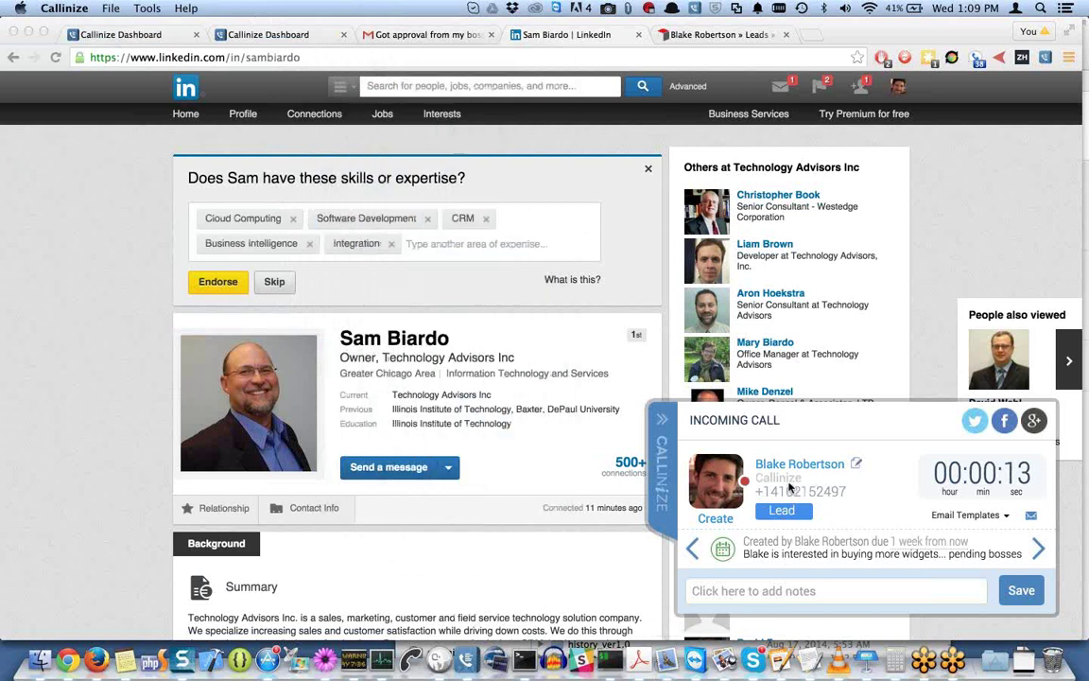
# Step through the caller's logged activities to the week-old call, then back to earlier entries.
pyautogui.click(923, 444)
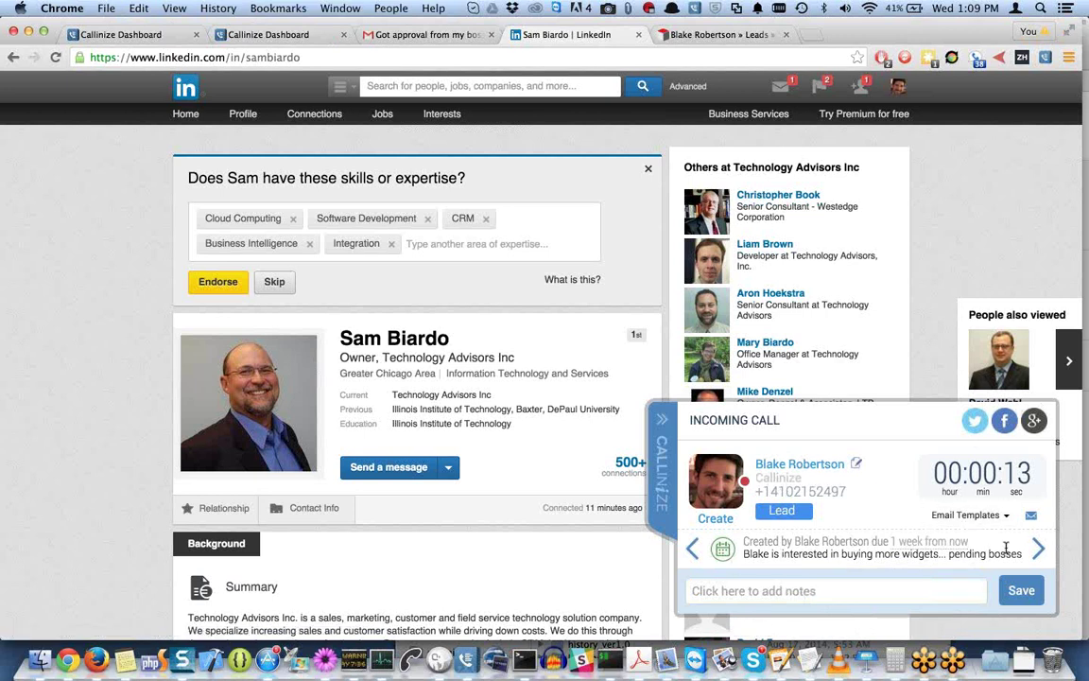
pyautogui.click(1037, 549)
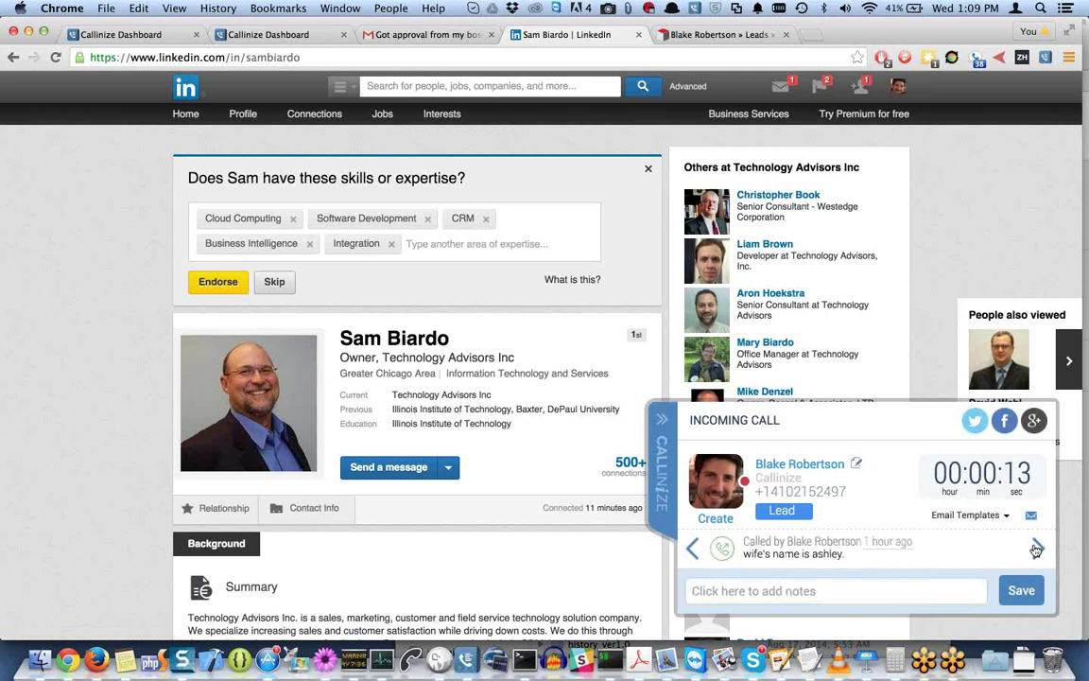
pyautogui.click(1037, 549)
pyautogui.click(1037, 549)
pyautogui.click(1038, 549)
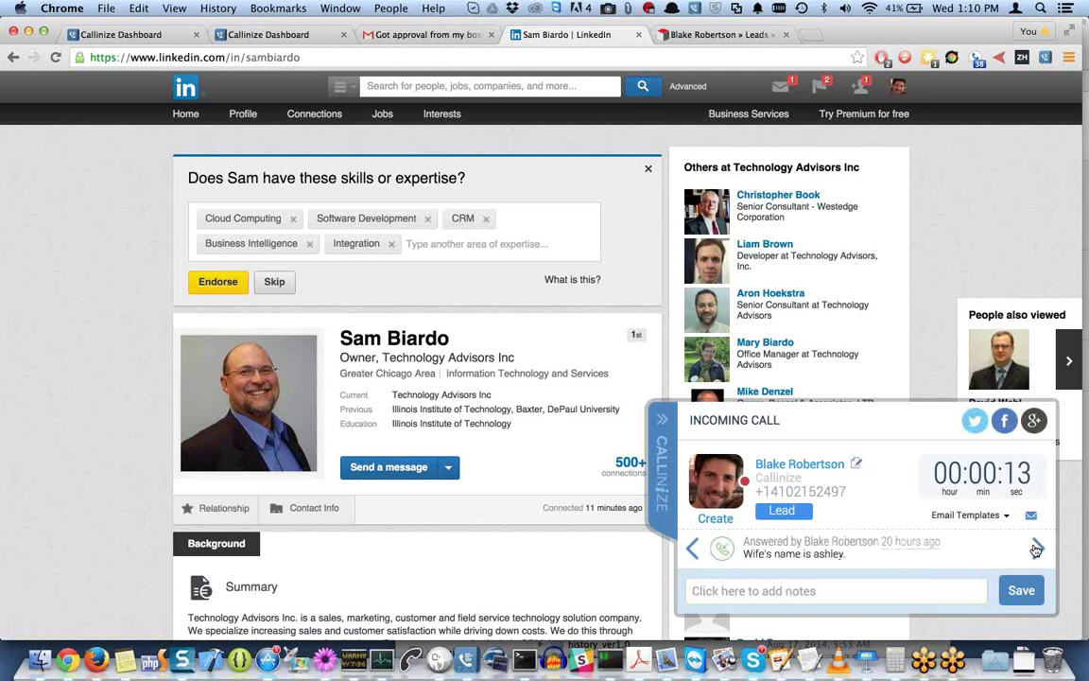
pyautogui.click(1037, 550)
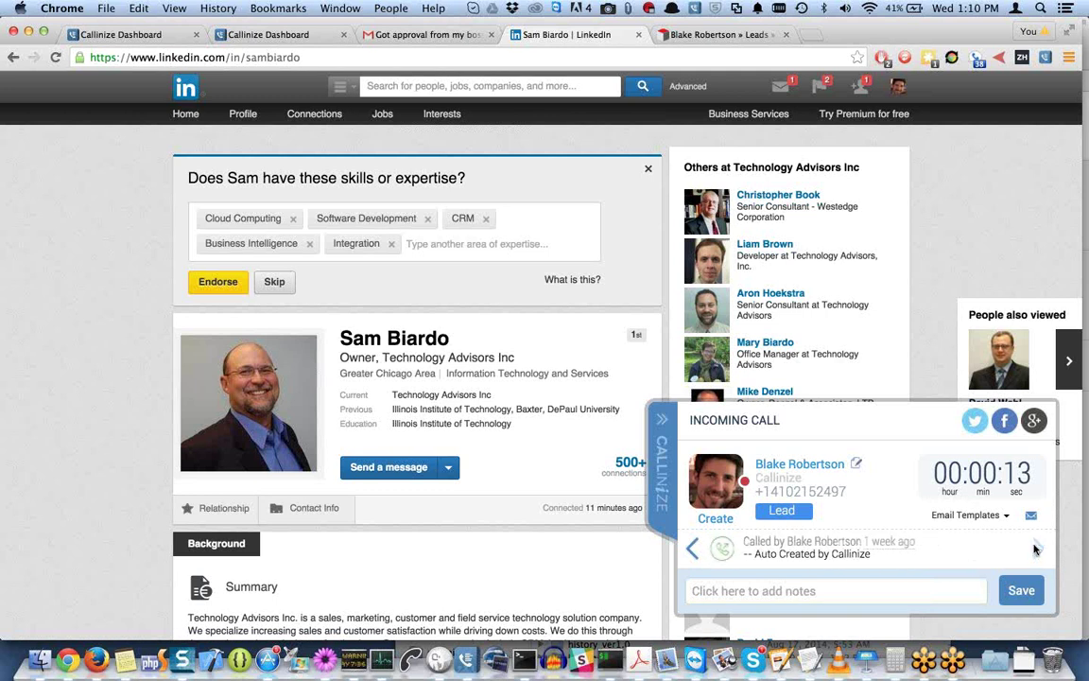
pyautogui.click(694, 549)
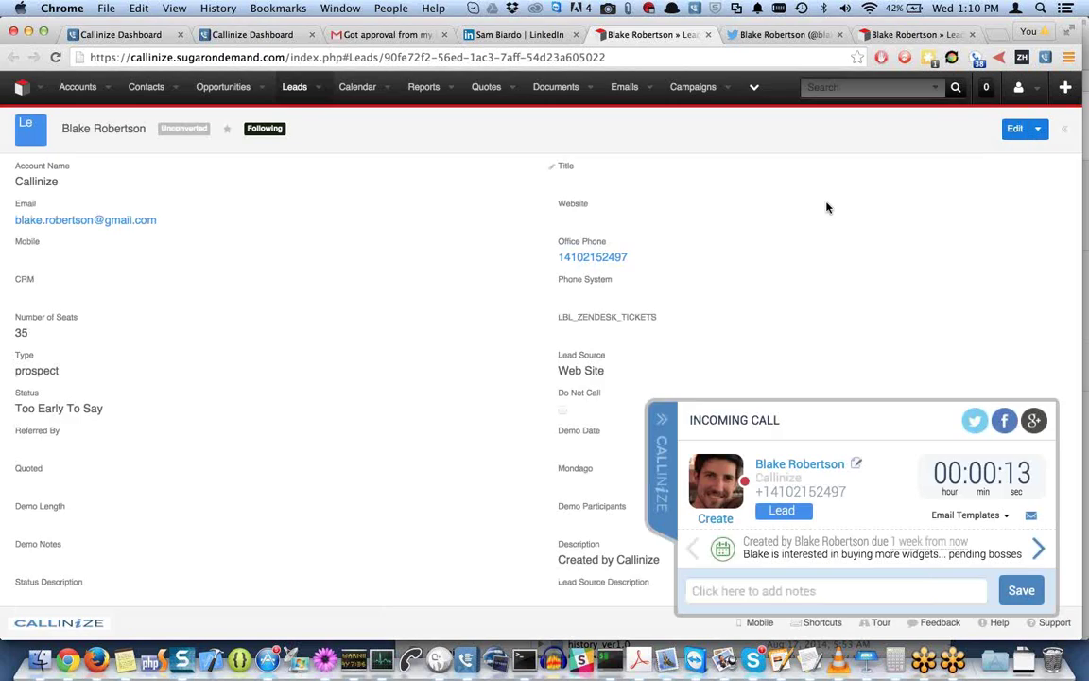
pyautogui.scroll(-2, 826, 207)
pyautogui.scroll(2, 122, 311)
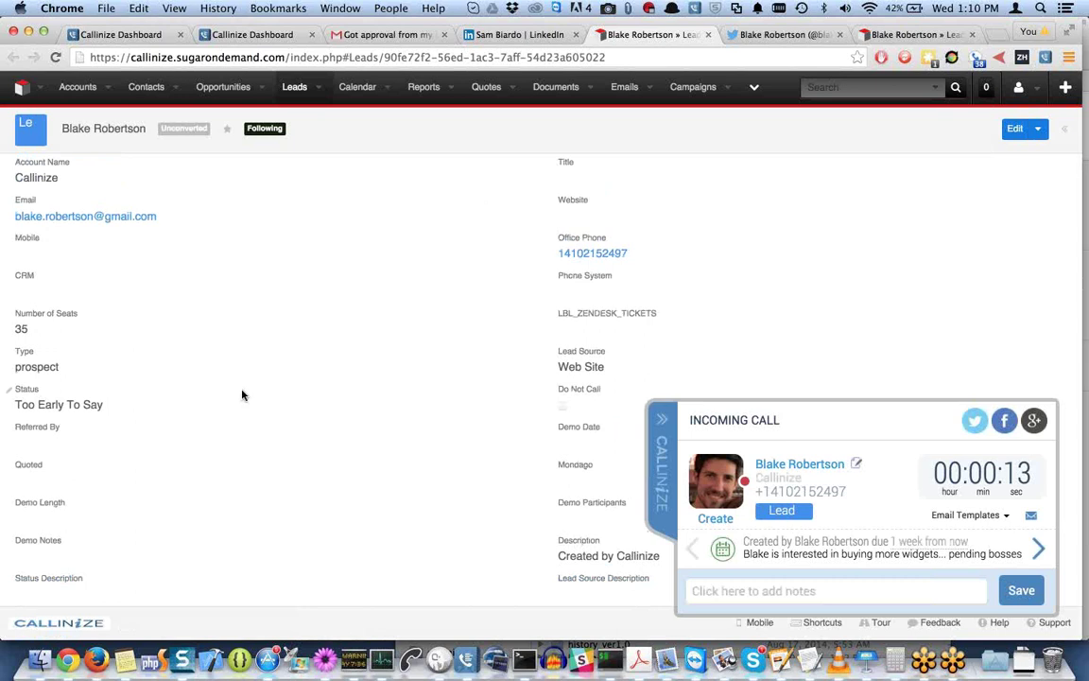
pyautogui.scroll(-1, 242, 396)
pyautogui.scroll(-10, 242, 396)
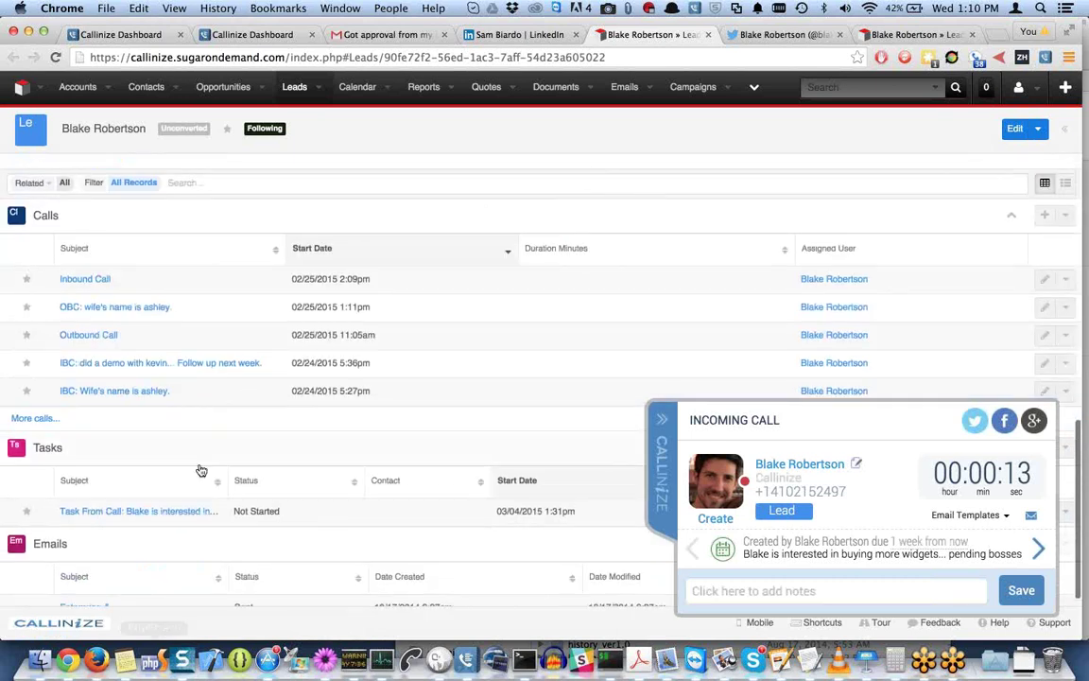
pyautogui.scroll(10, 201, 466)
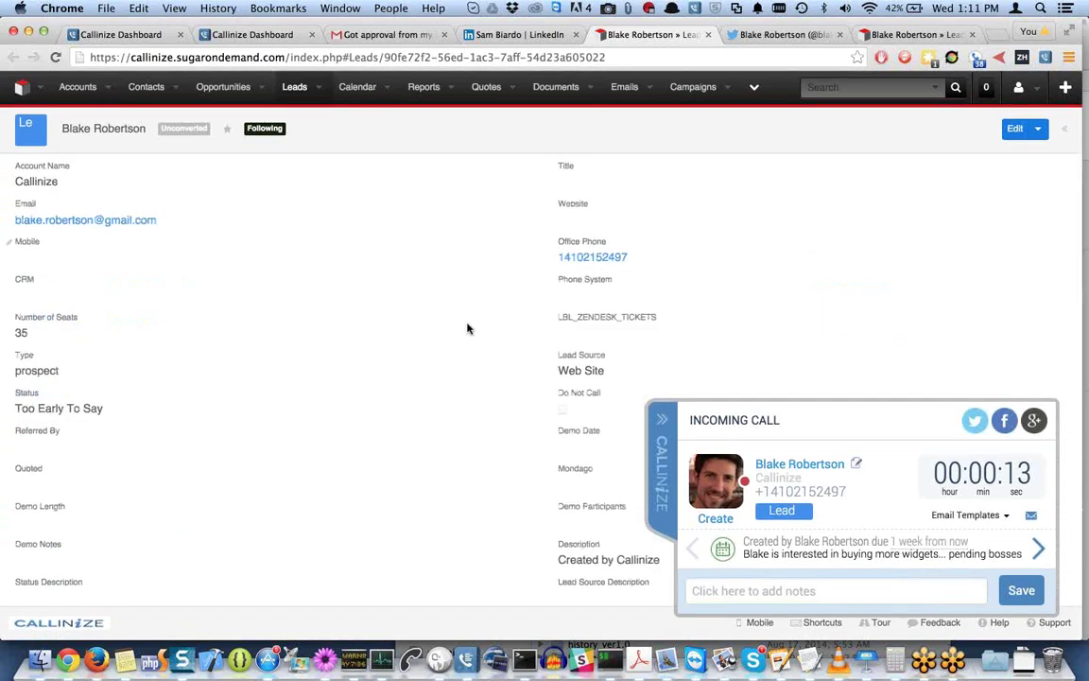
# Enter the call note 'IT has a question now... boss wants negotiate.' and start the follow-up line.
pyautogui.click(854, 588)
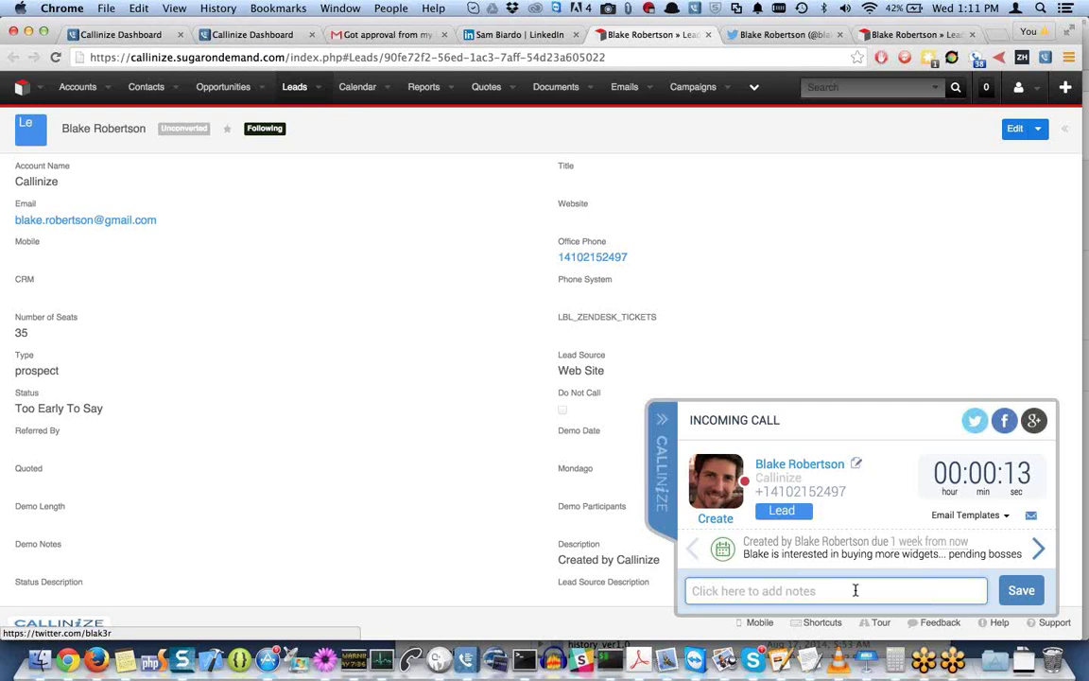
pyautogui.click(856, 590)
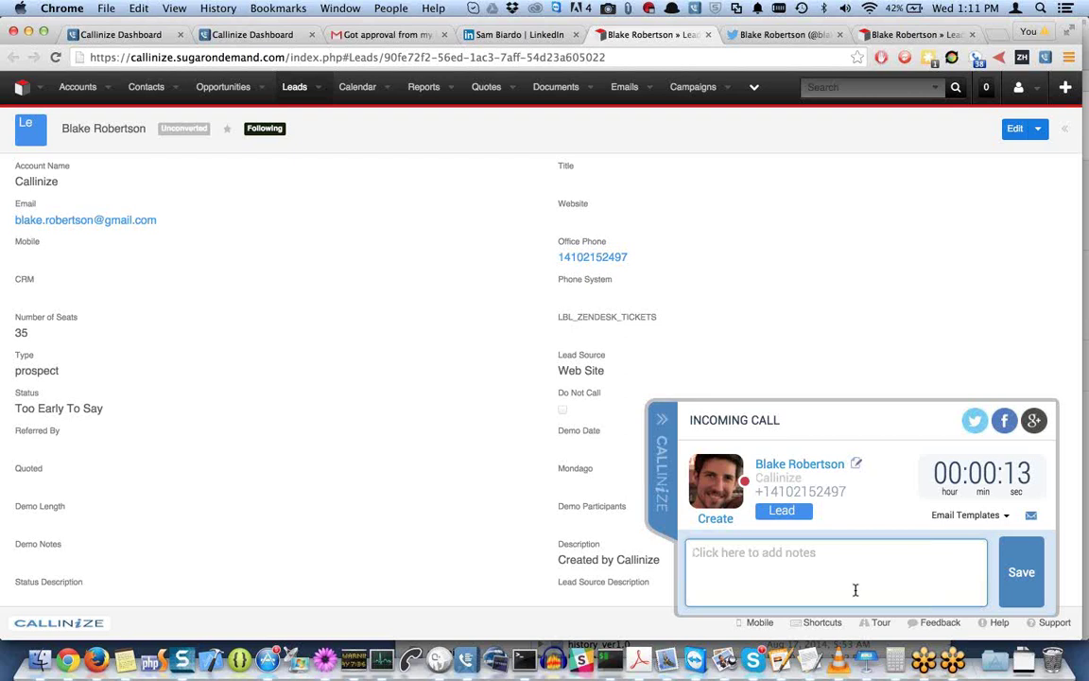
pyautogui.write('IT has a ')
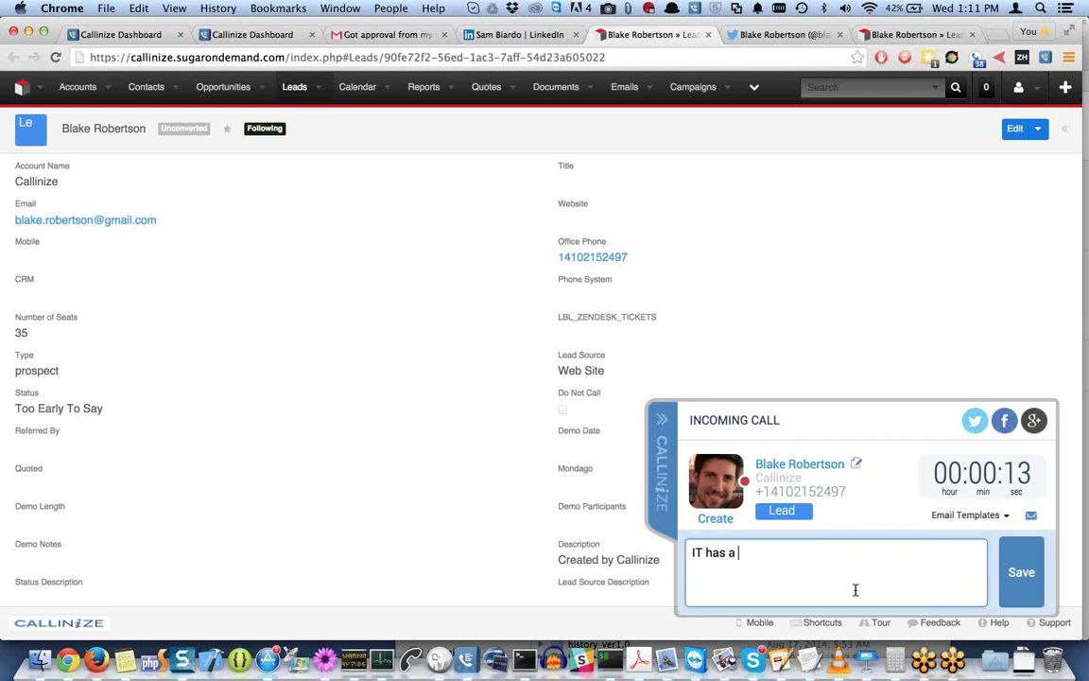
pyautogui.write('question now... boss w')
pyautogui.press('BackSpace')
pyautogui.write('wants ')
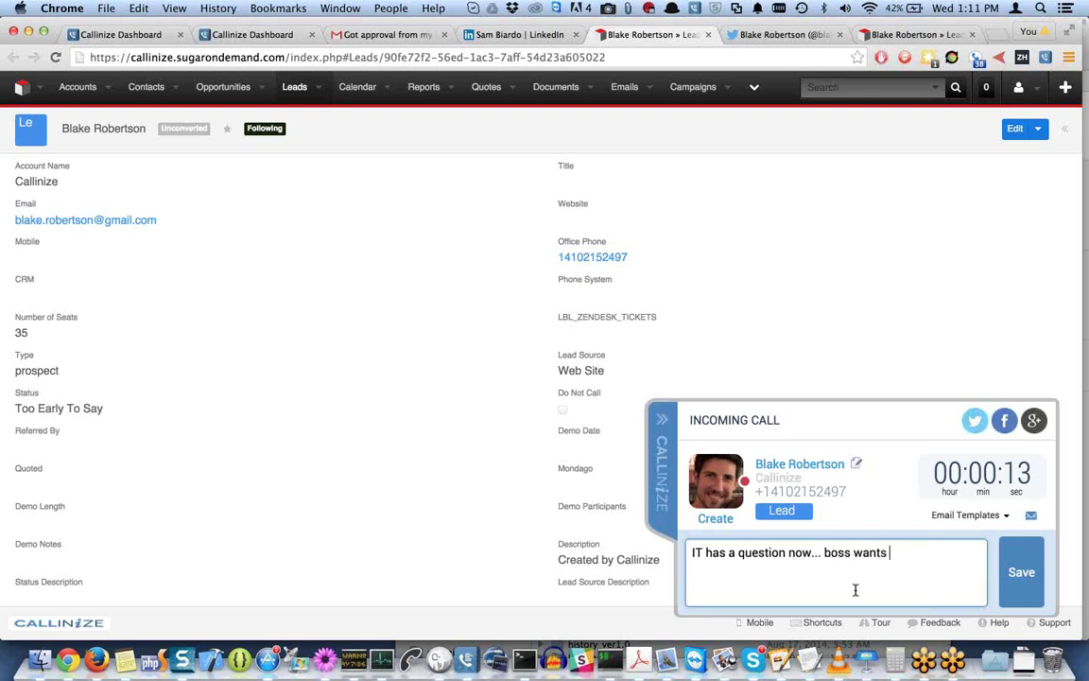
pyautogui.write('negotiate')
pyautogui.write('.  Follow')
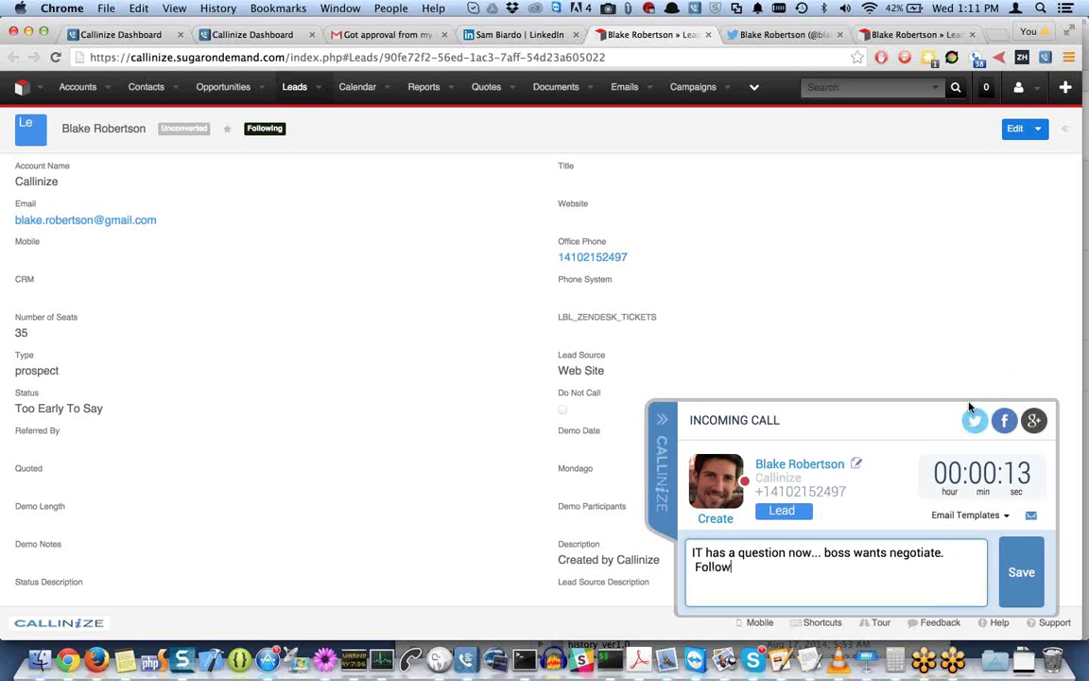
pyautogui.write(' up tomorrow.')
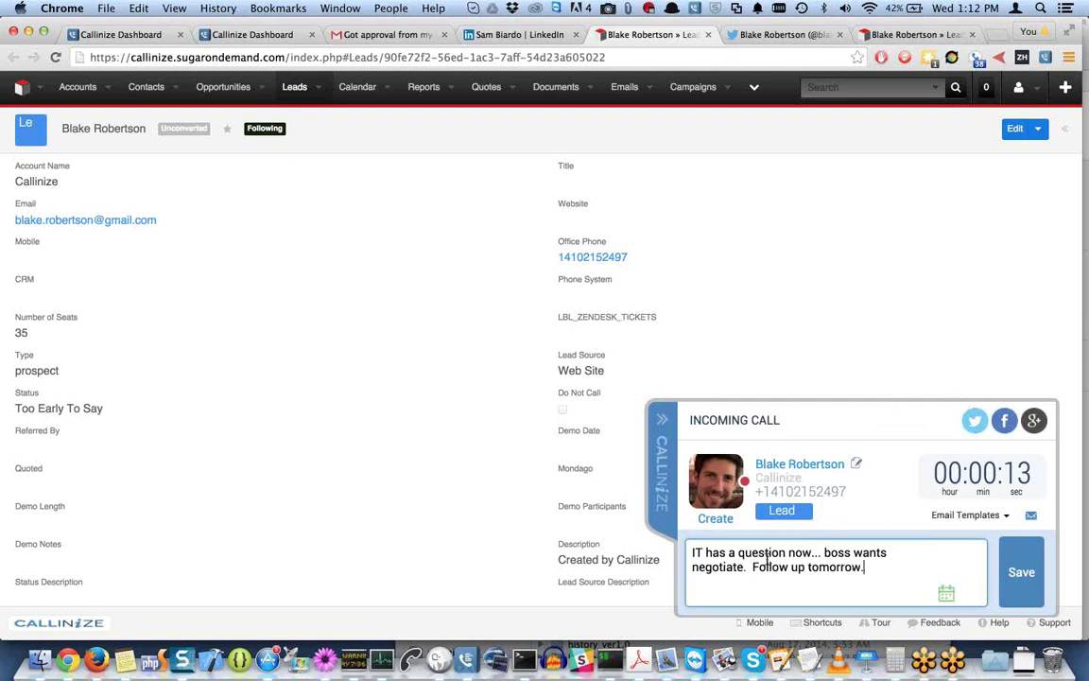
# Highlight 'Follow up tomorrow' to confirm the 2/26/2015 task tooltip, then deselect it.
pyautogui.moveTo(753, 567); pyautogui.dragTo(861, 571)
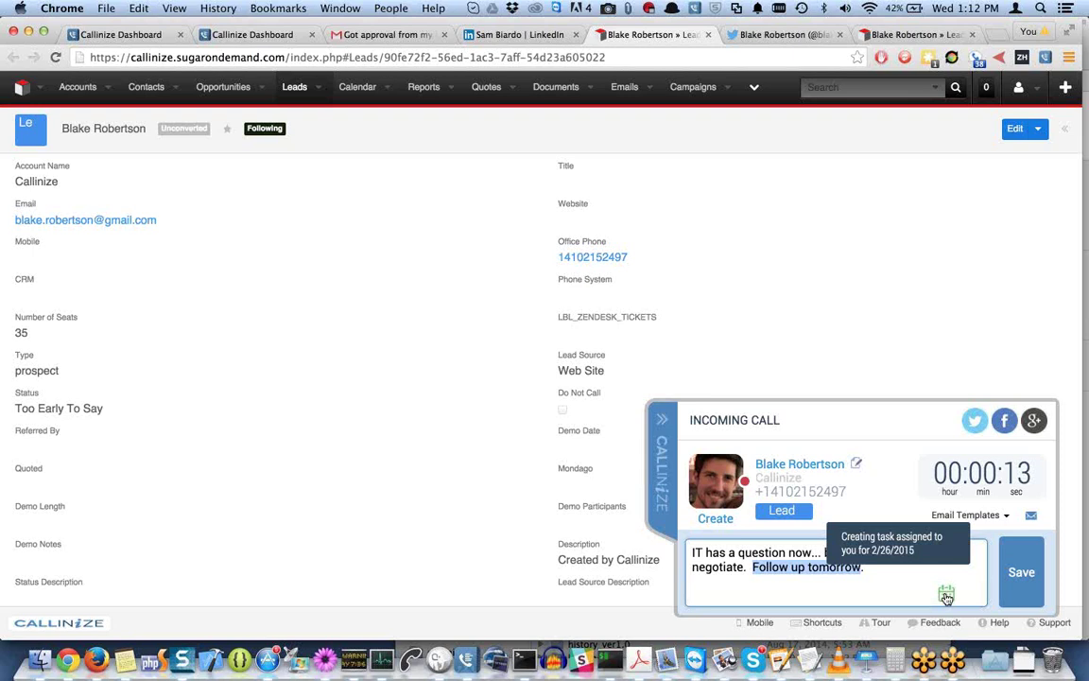
pyautogui.click(885, 578)
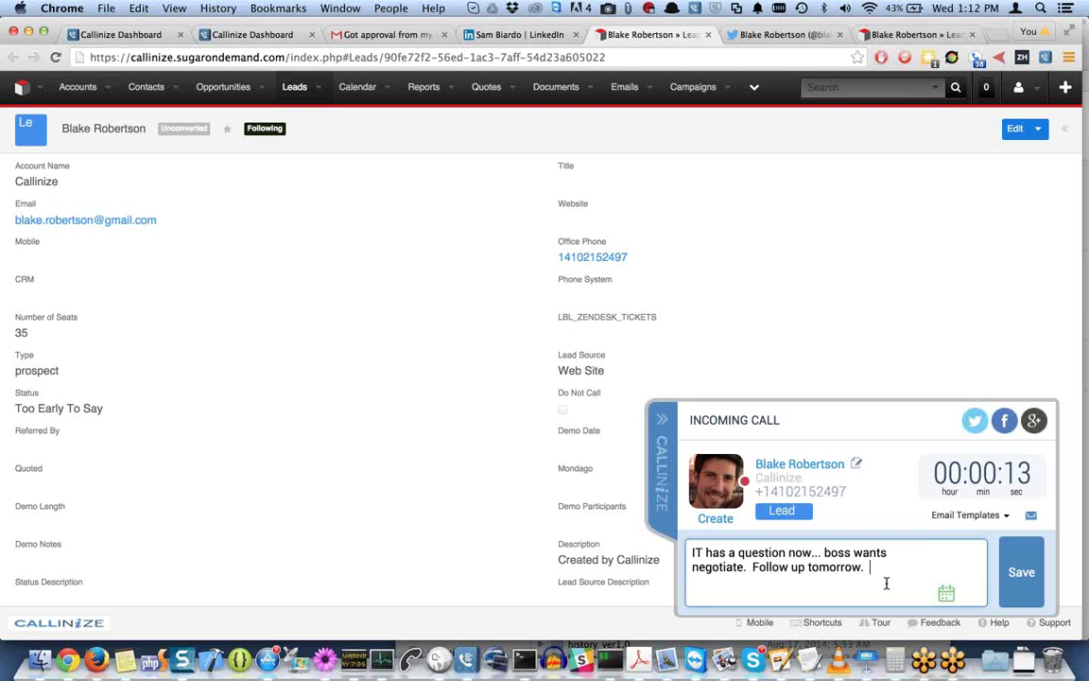
# CC a colleague by @-mentioning their e-mail address from the autocomplete list.
pyautogui.write('@')
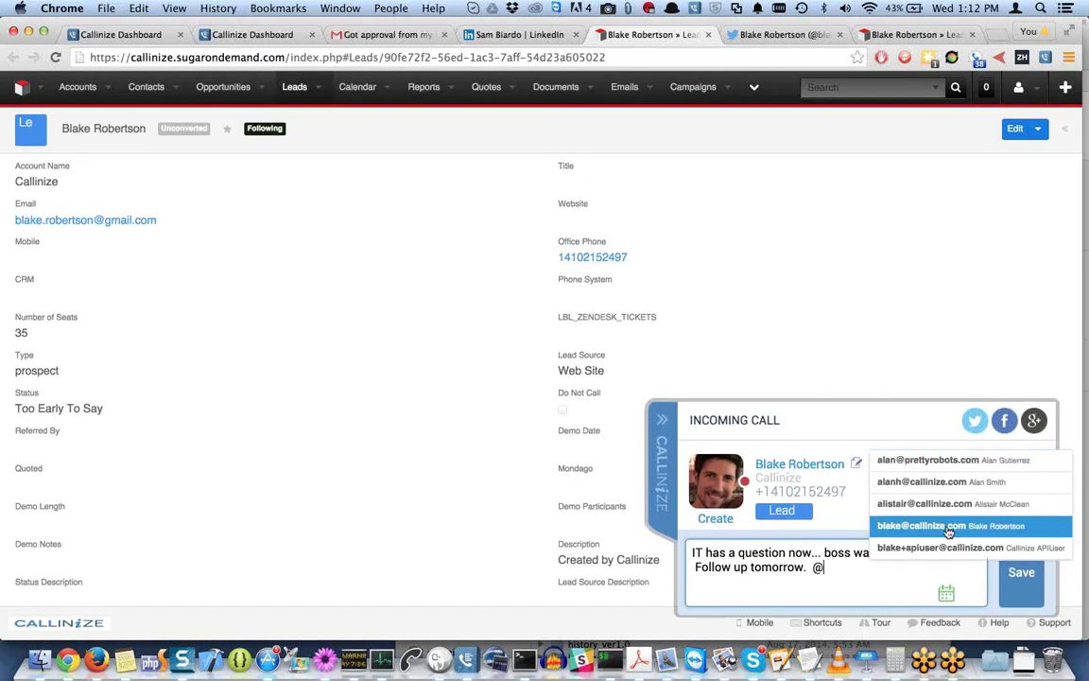
pyautogui.click(941, 529)
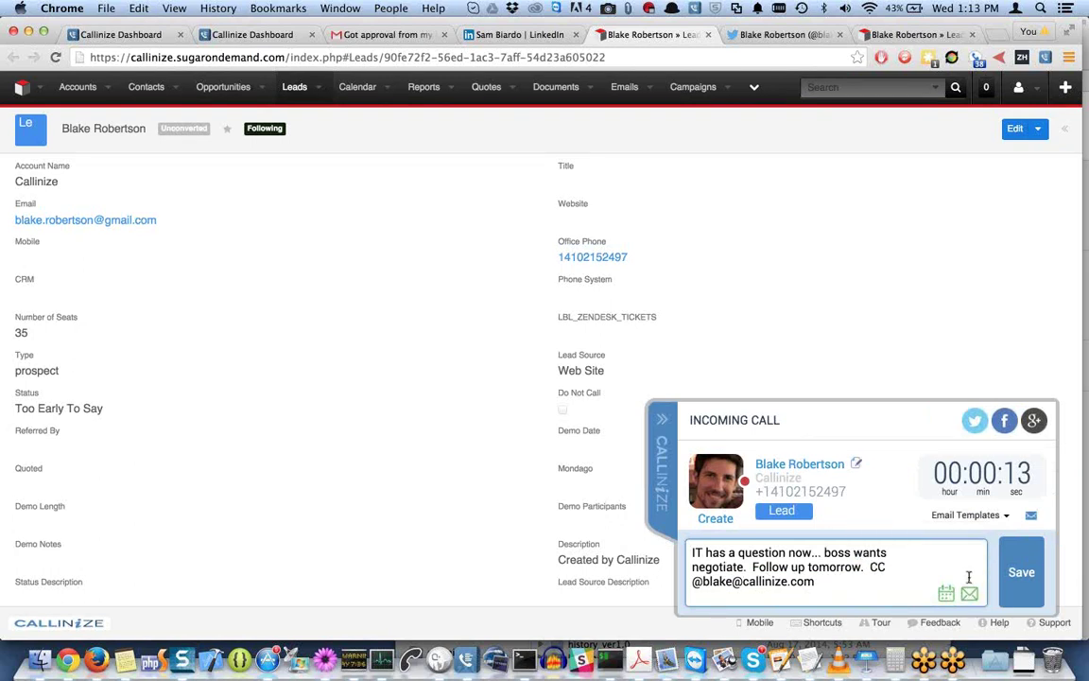
# Save the call notes, then reopen the lead from the Leads tab's recent list.
pyautogui.click(1035, 572)
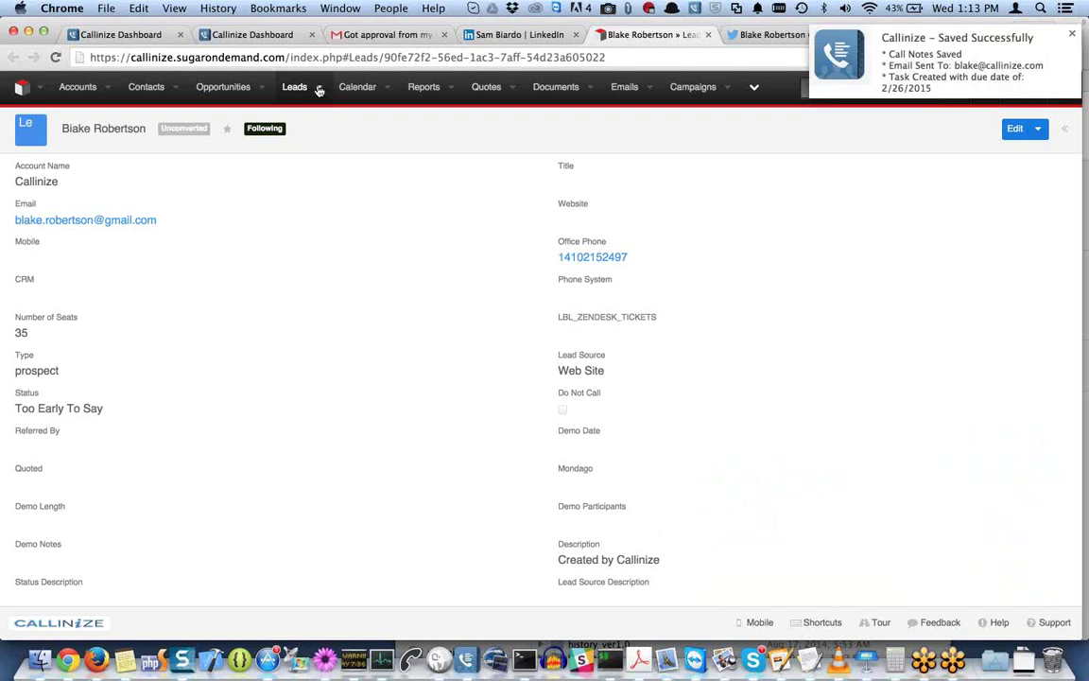
pyautogui.click(320, 88)
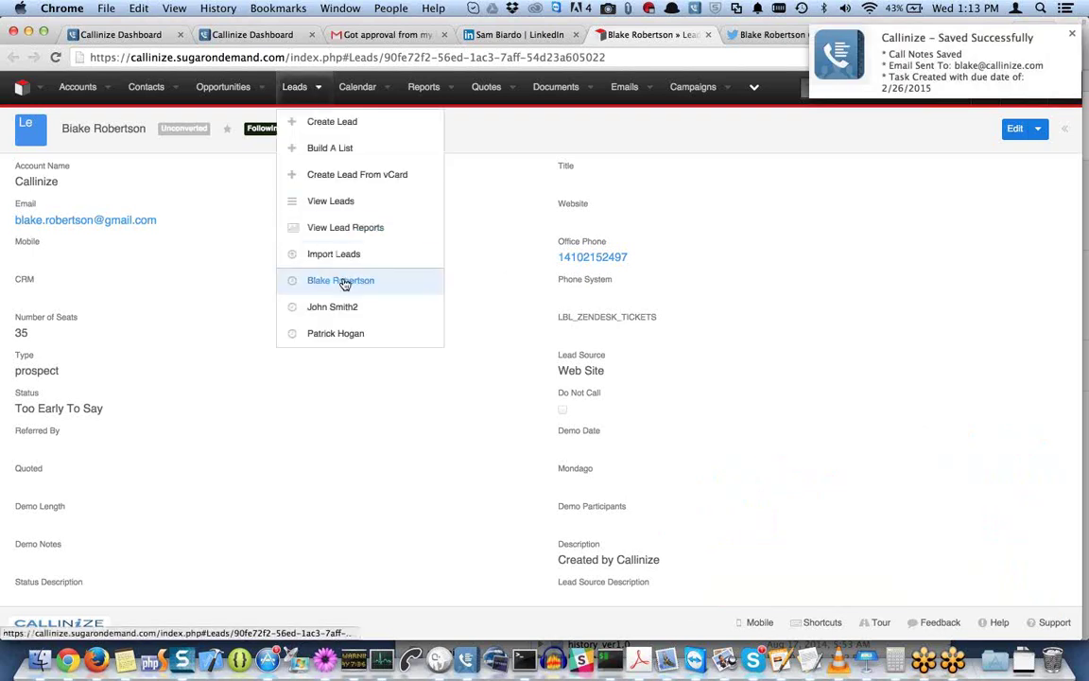
pyautogui.click(342, 281)
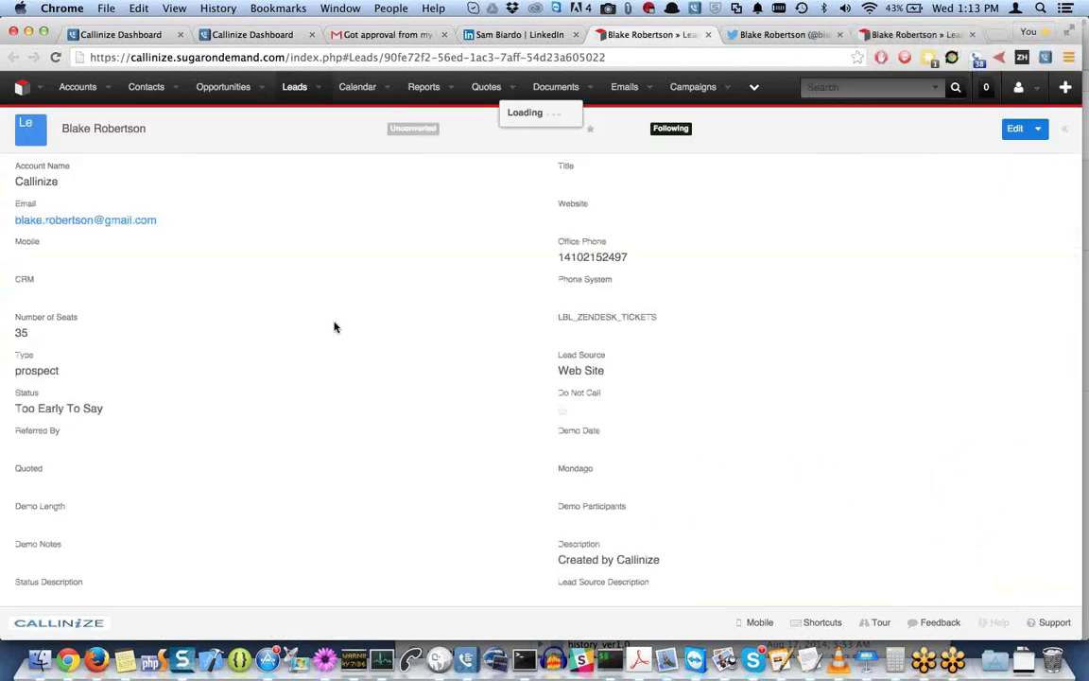
pyautogui.scroll(-10, 357, 221)
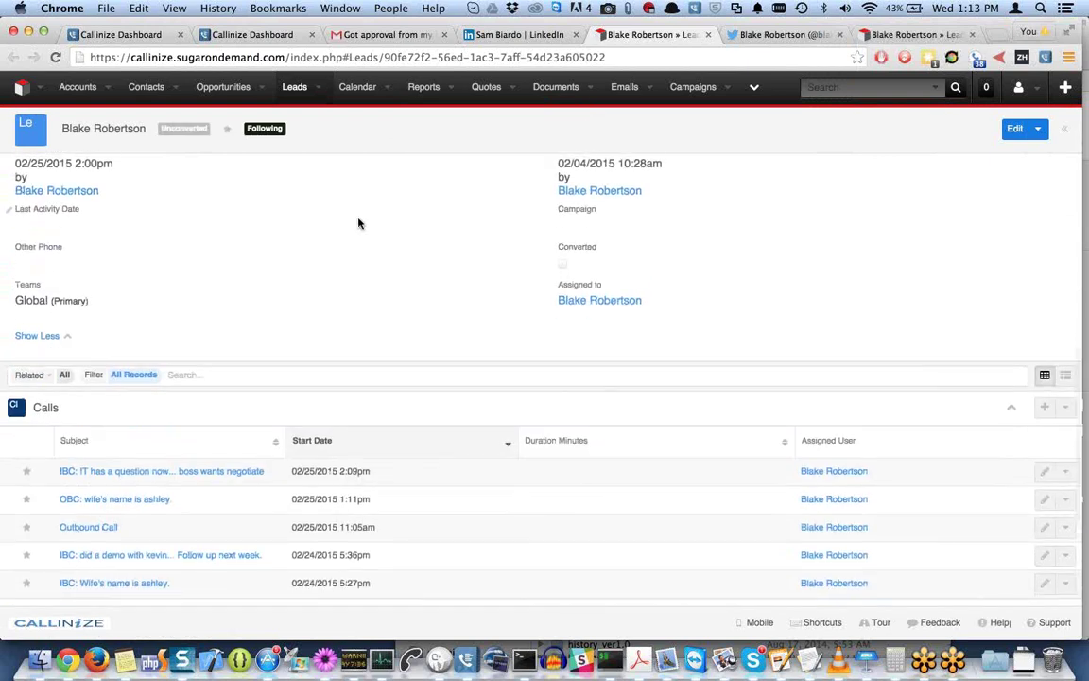
pyautogui.scroll(-2, 104, 410)
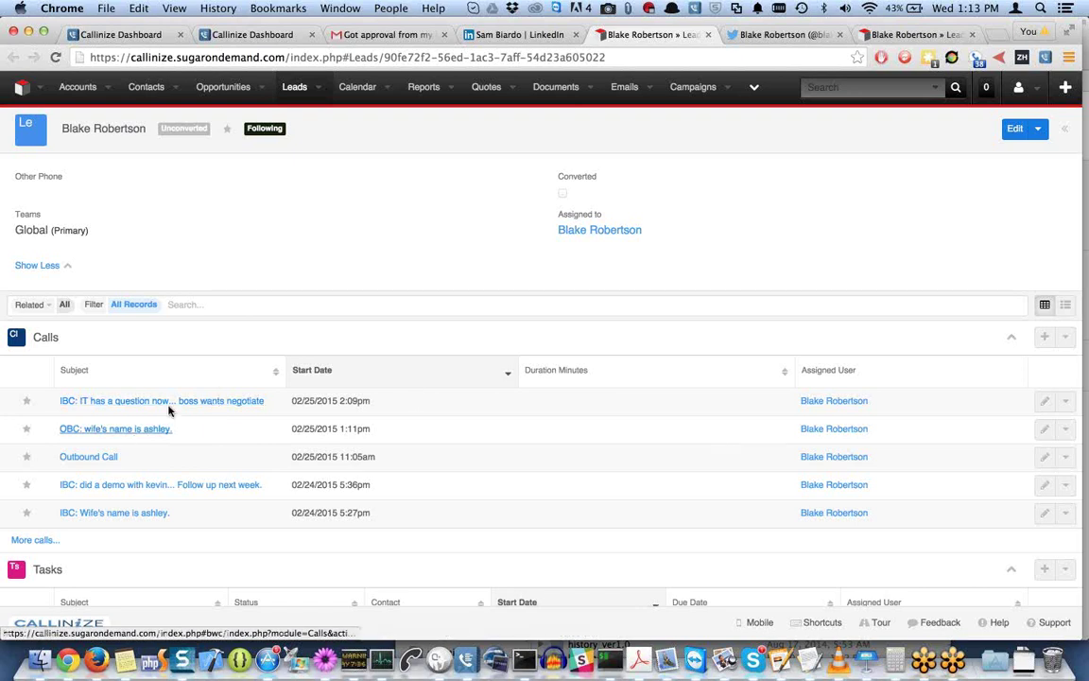
pyautogui.scroll(-3, 179, 410)
pyautogui.scroll(1, 178, 409)
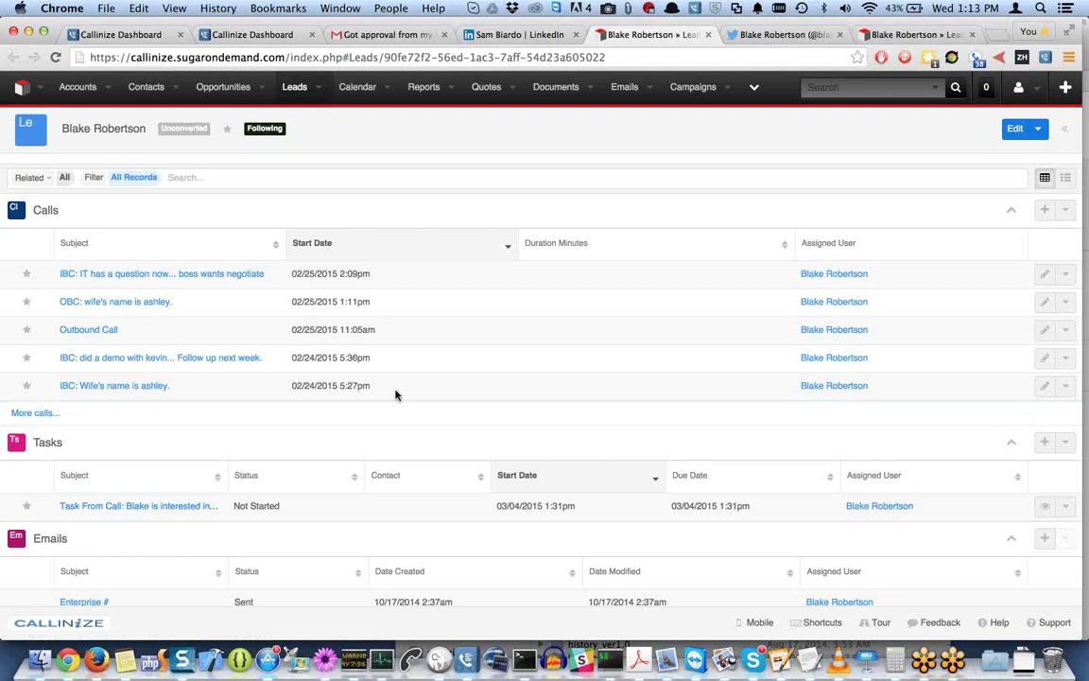
pyautogui.scroll(10, 396, 395)
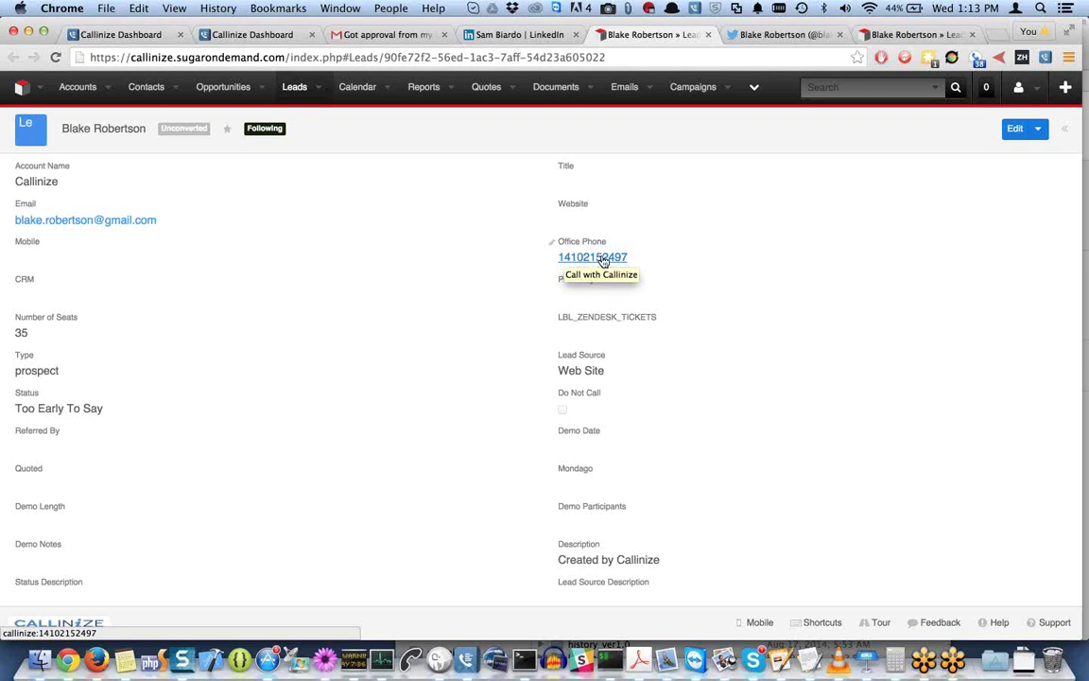
# Dial the lead's office phone, then page back through past activities to the IT-question call.
pyautogui.click(603, 261)
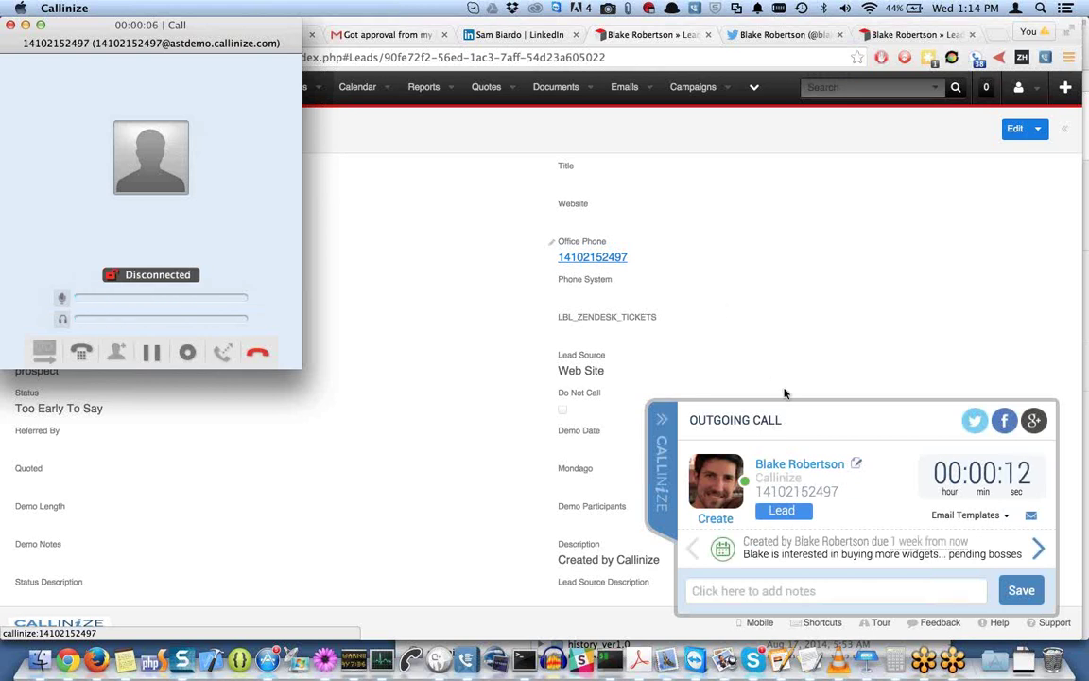
pyautogui.click(1041, 553)
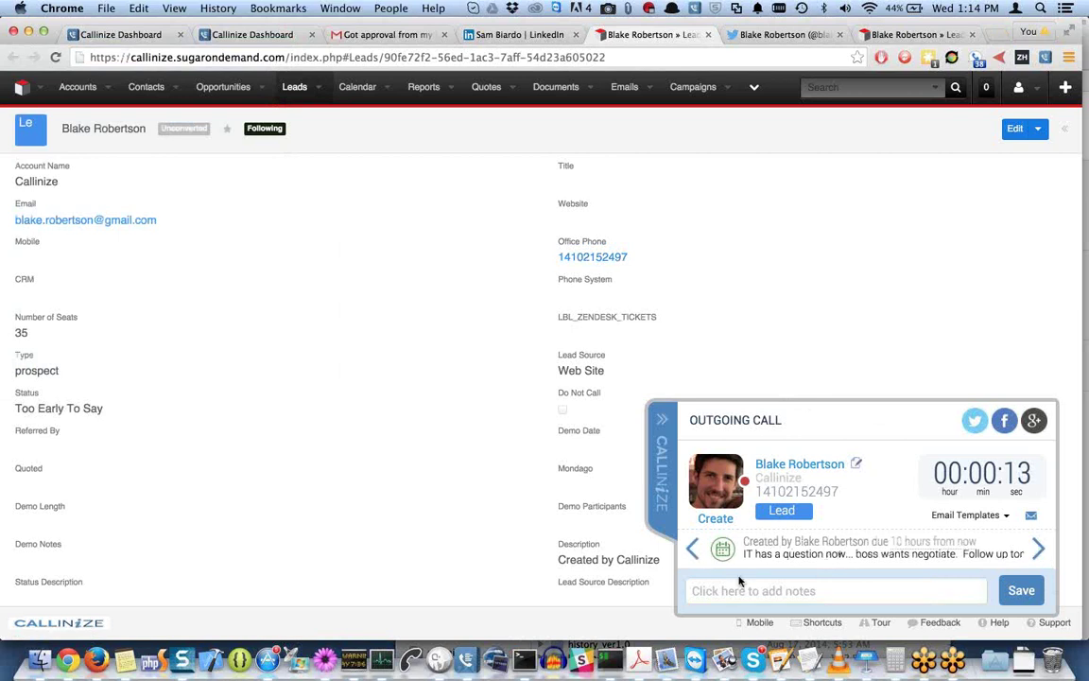
pyautogui.click(1039, 549)
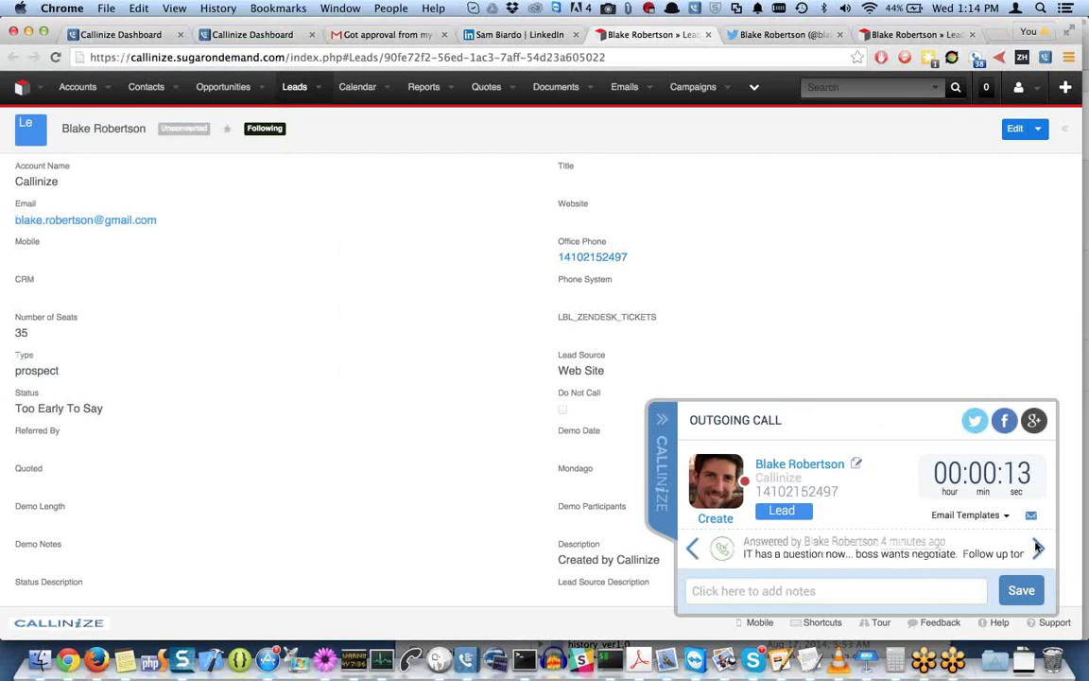
pyautogui.click(1039, 549)
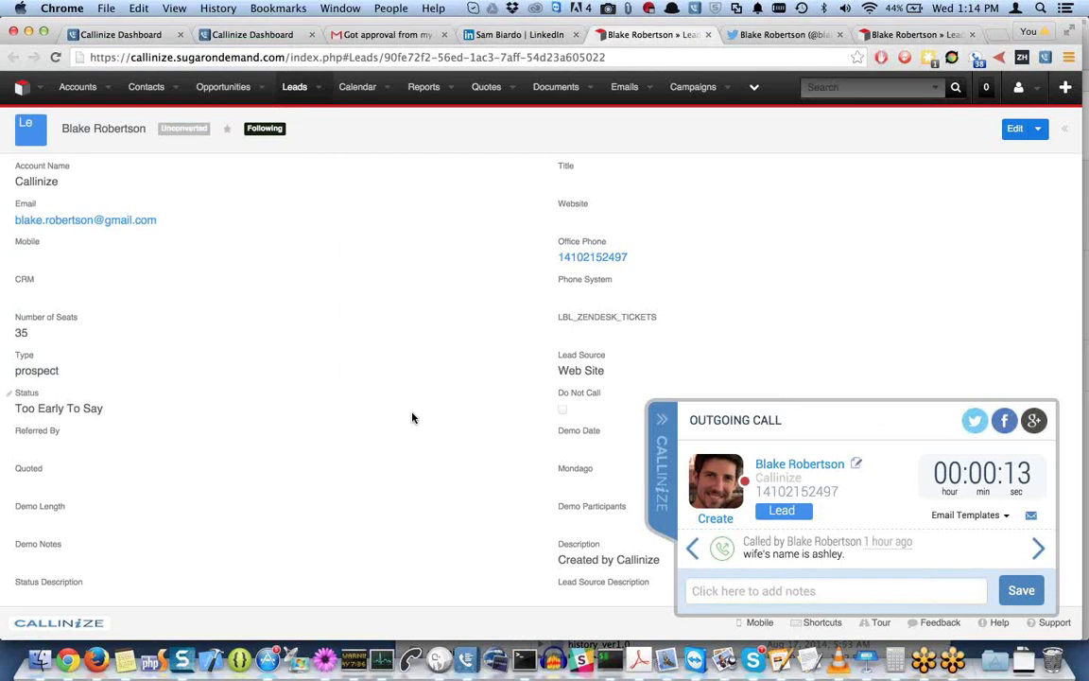
pyautogui.scroll(-10, 413, 417)
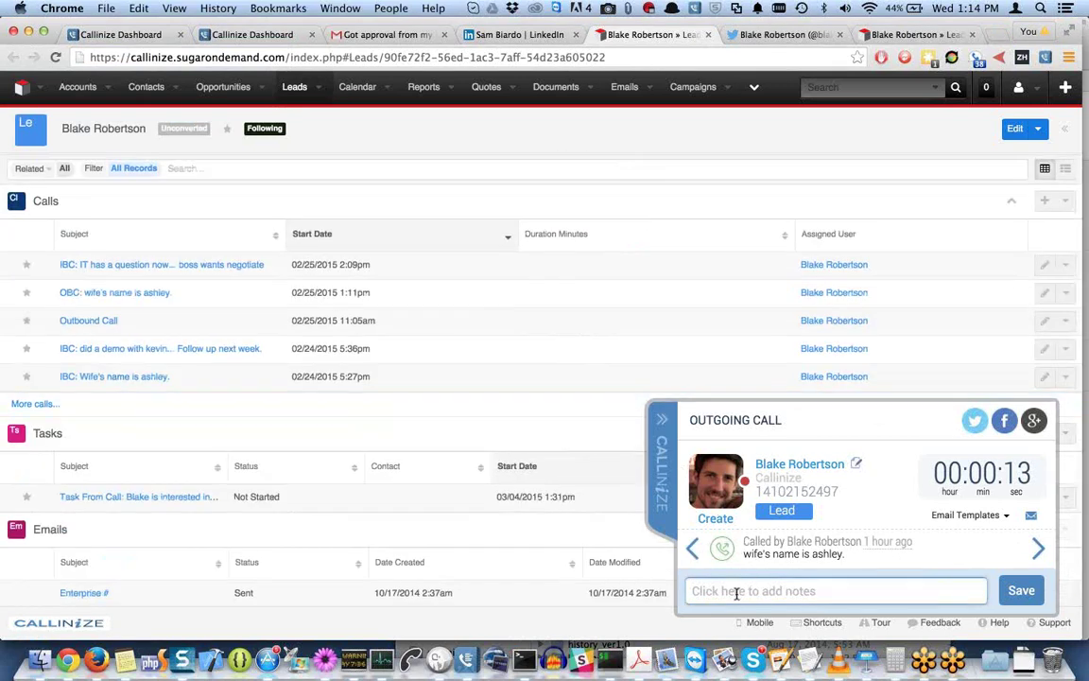
pyautogui.scroll(3, 583, 450)
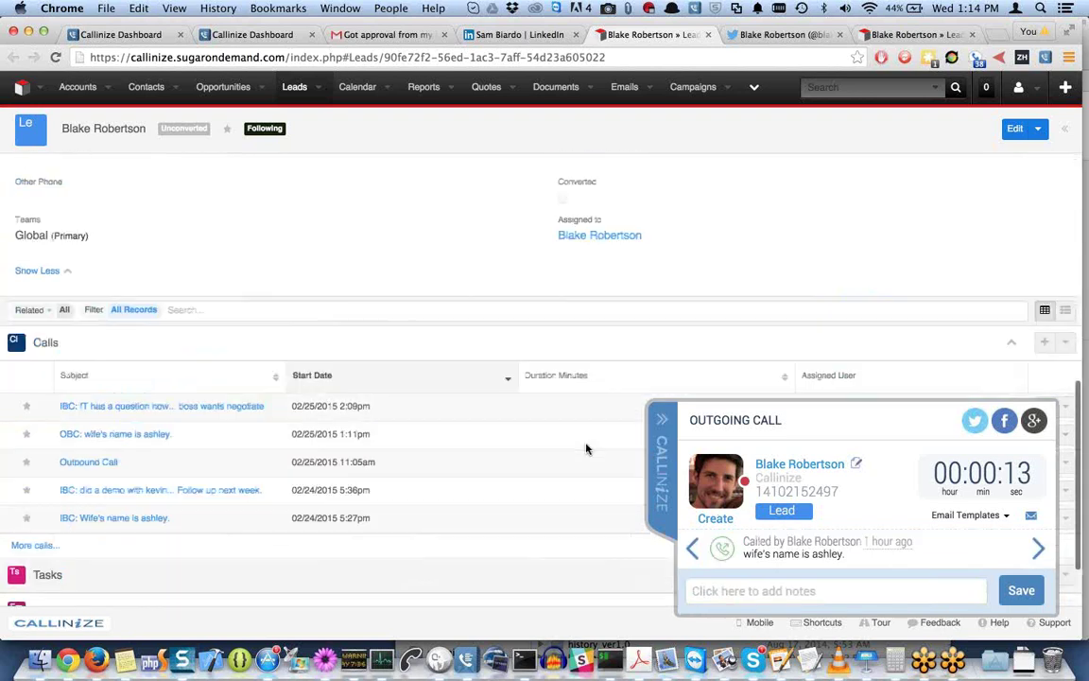
pyautogui.scroll(5, 586, 449)
pyautogui.click(319, 86)
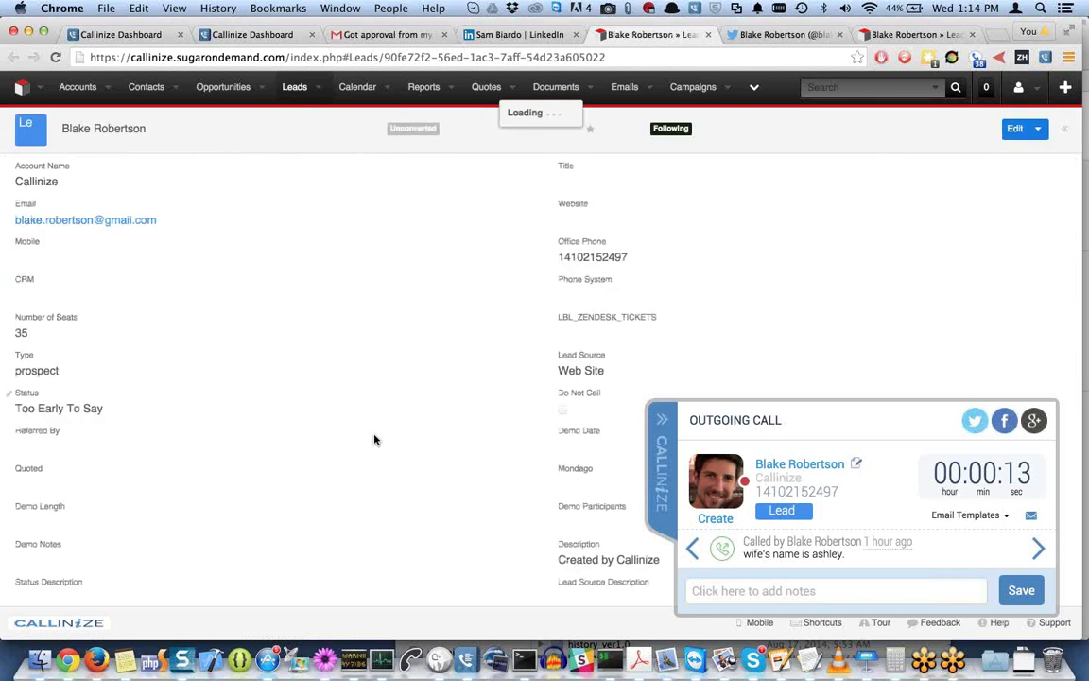
pyautogui.scroll(-10, 375, 440)
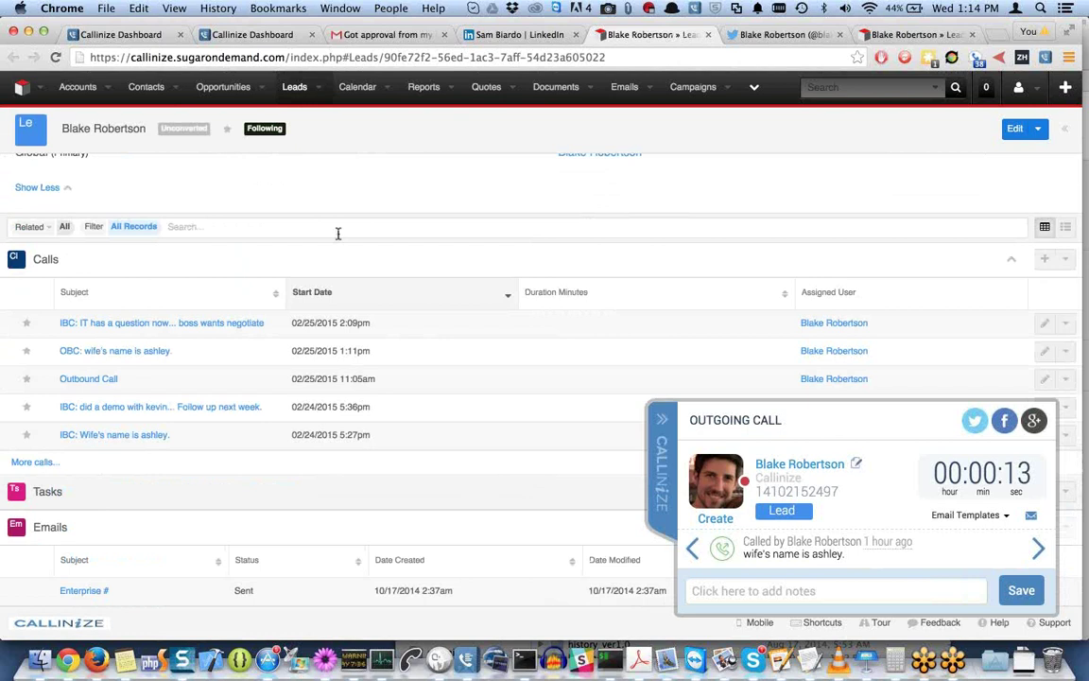
pyautogui.scroll(10, 338, 234)
pyautogui.click(318, 87)
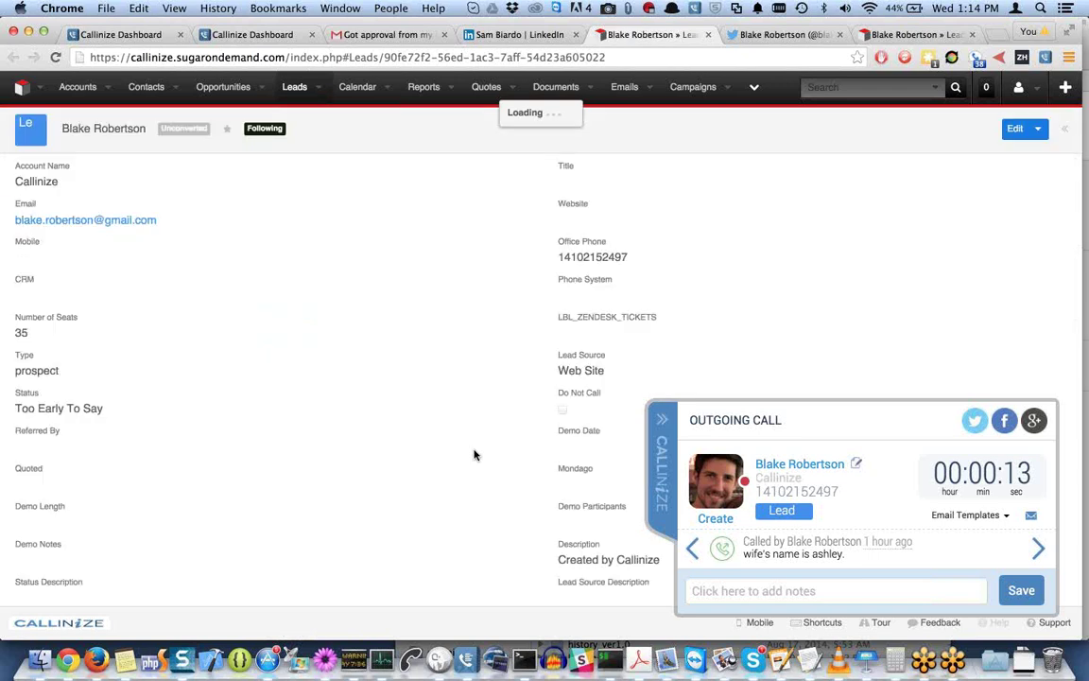
pyautogui.scroll(-10, 475, 455)
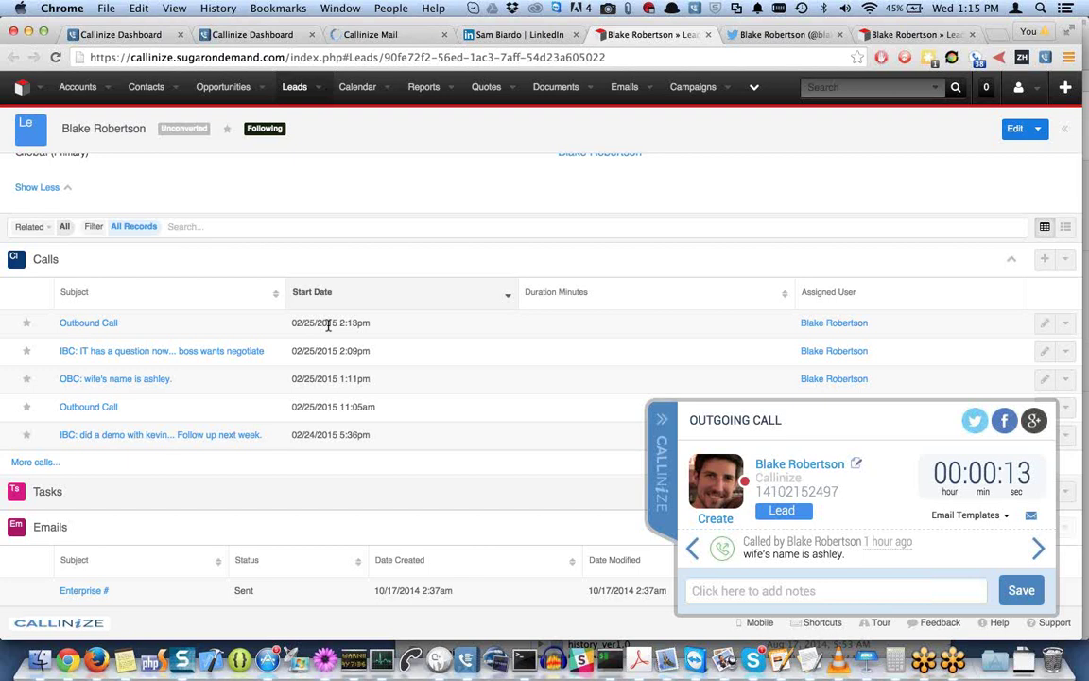
pyautogui.scroll(3, 406, 367)
pyautogui.scroll(5, 406, 367)
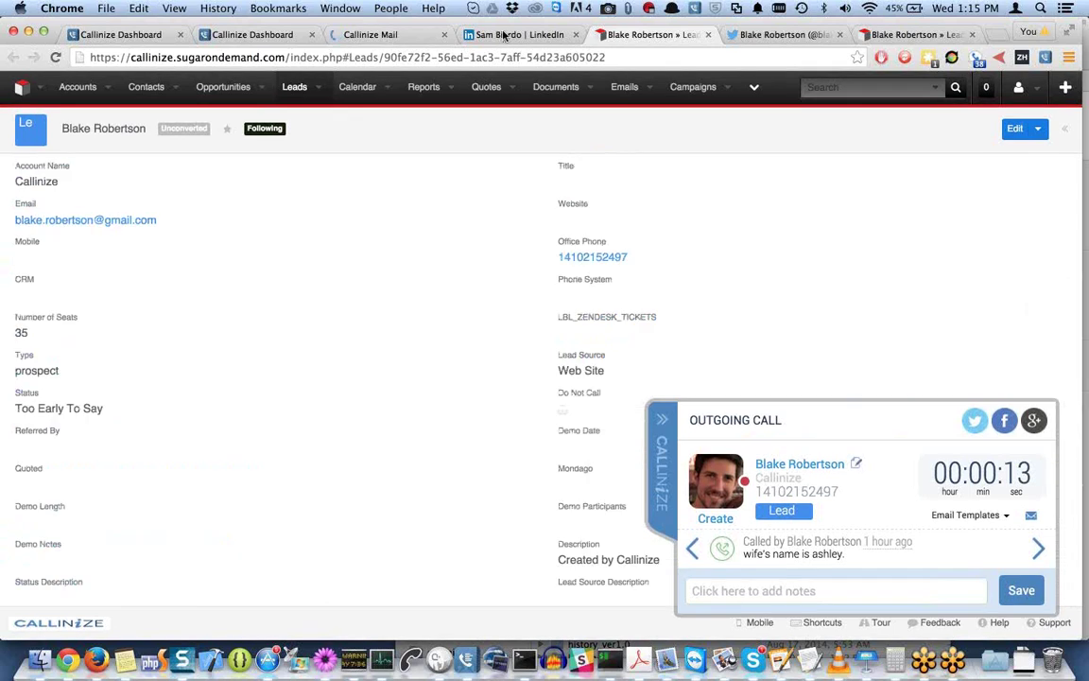
# Type the test note 'asdfasdfasdf' into the current call's notes box.
pyautogui.click(752, 587)
pyautogui.write('asdfasdfasdf')
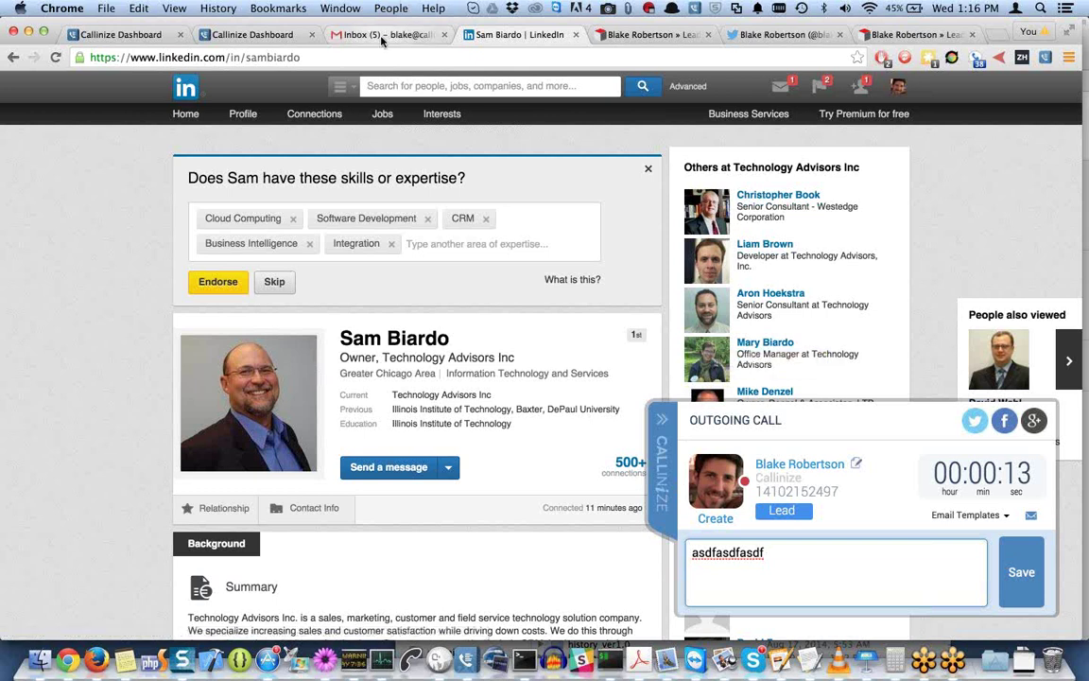
# Open the 'Got approval from my boss' email in Gmail and close the Callinize side panel.
pyautogui.click(342, 32)
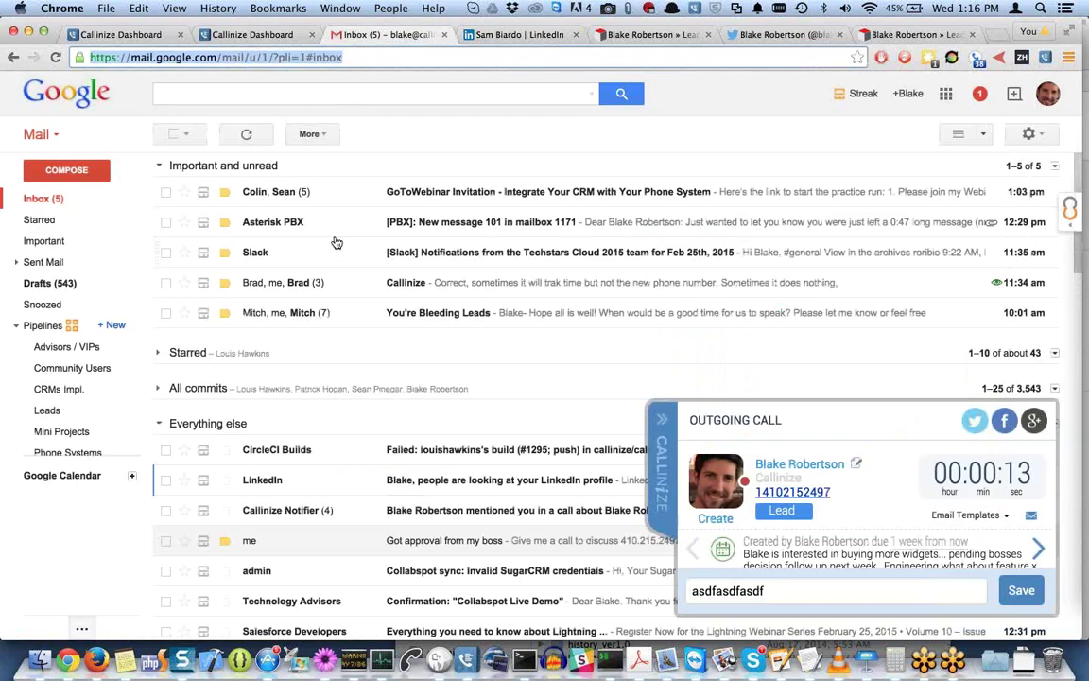
pyautogui.click(464, 545)
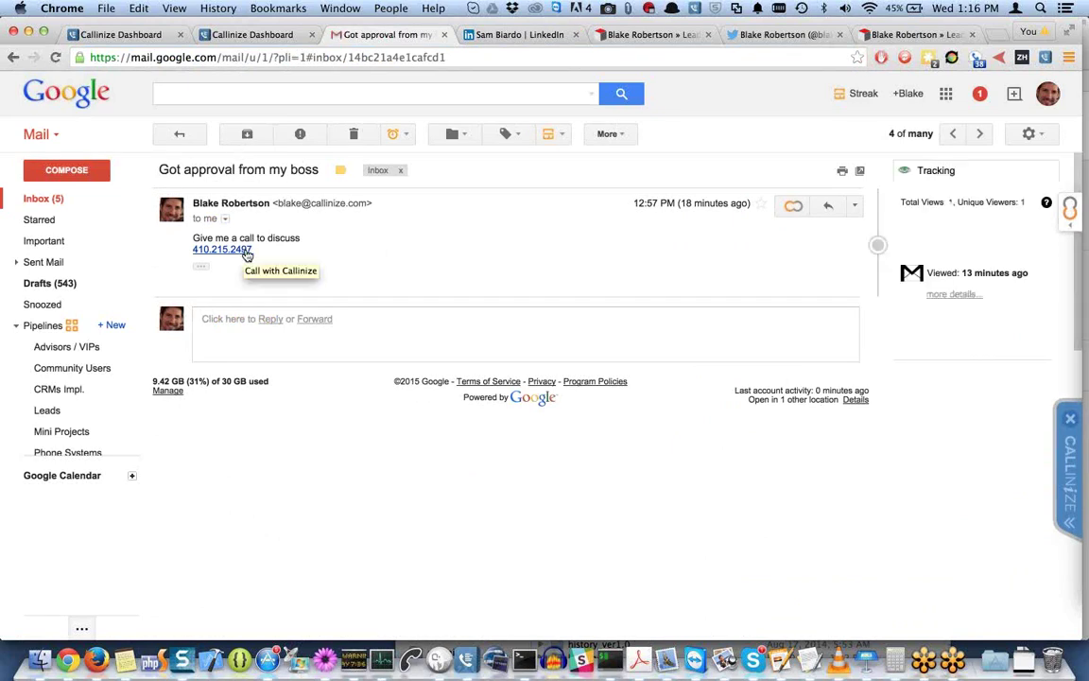
pyautogui.click(1072, 418)
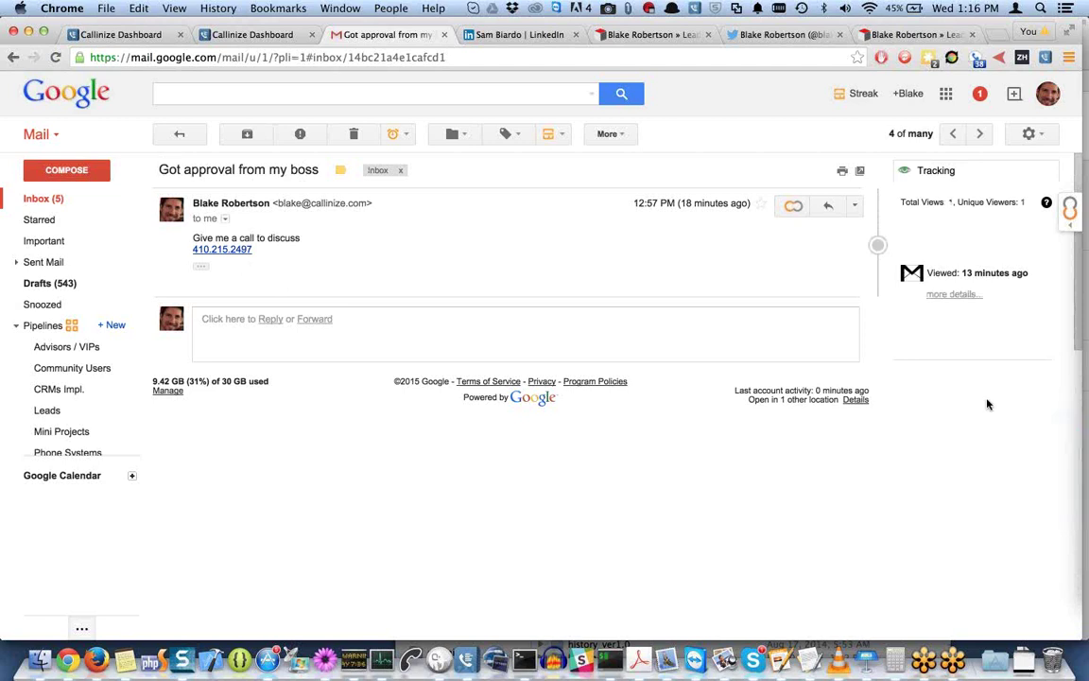
# Call the email's phone number through Callinize, end it at 20 seconds, and return to LinkedIn.
pyautogui.click(227, 251)
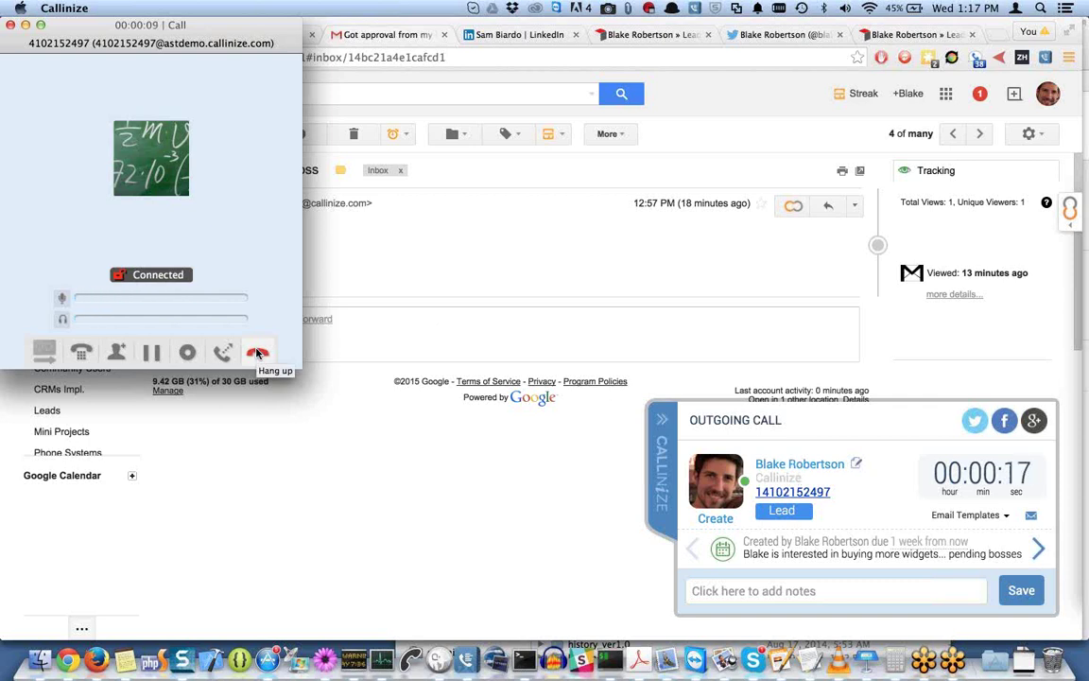
pyautogui.click(259, 352)
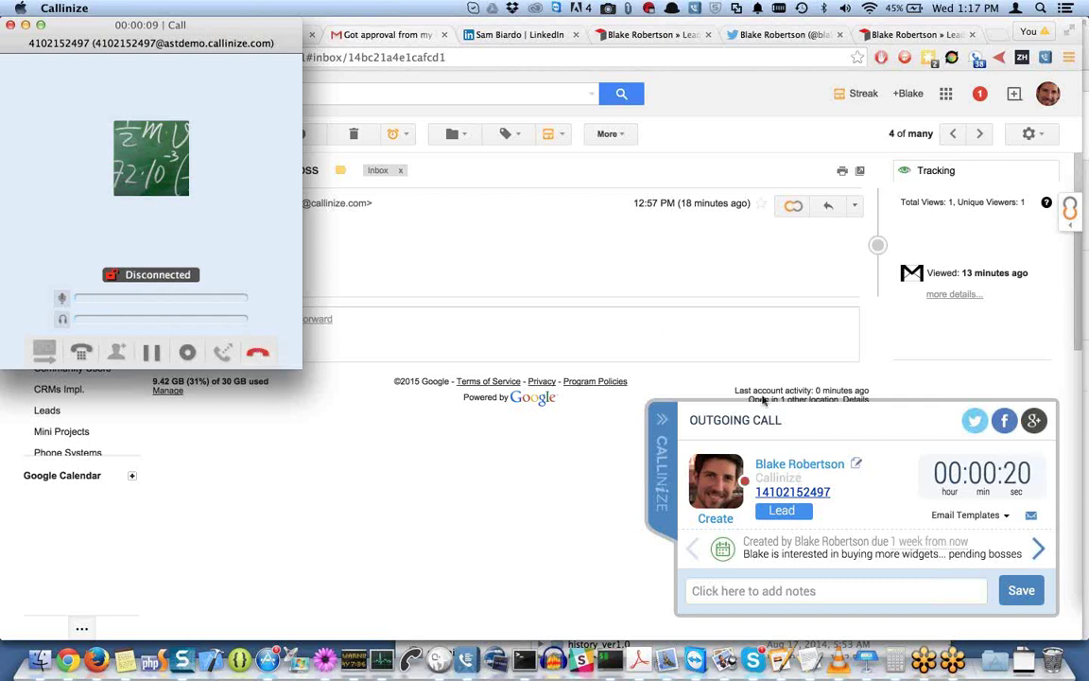
pyautogui.click(552, 38)
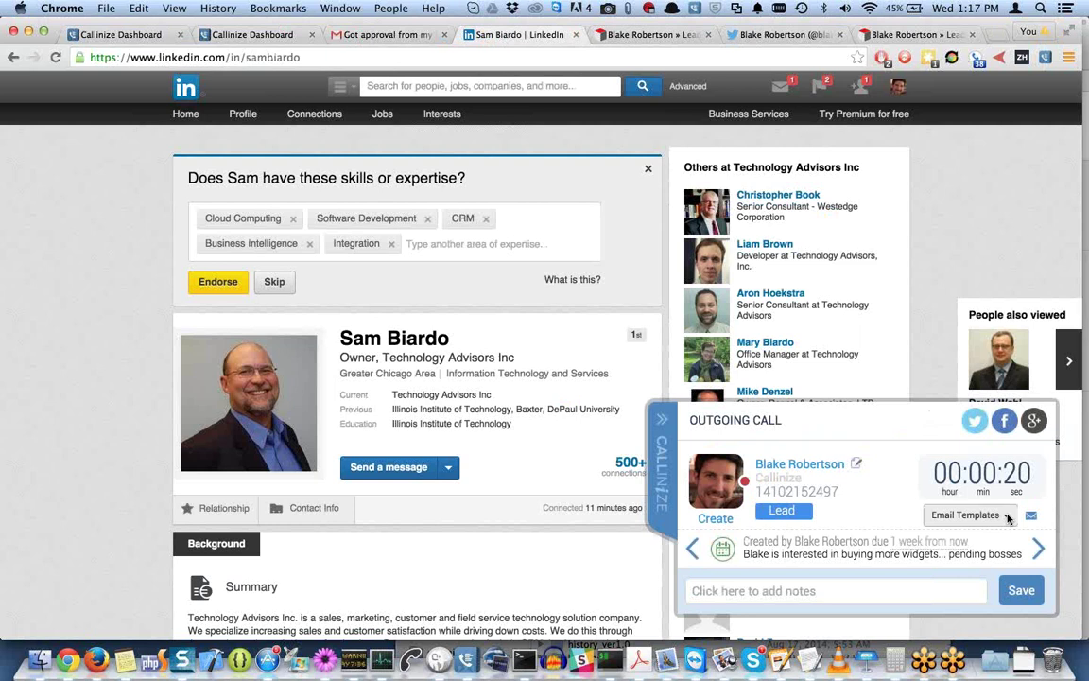
# Start a 'Left a VoiceMail' template email to the lead, then minimize the draft.
pyautogui.click(1006, 516)
pyautogui.click(971, 541)
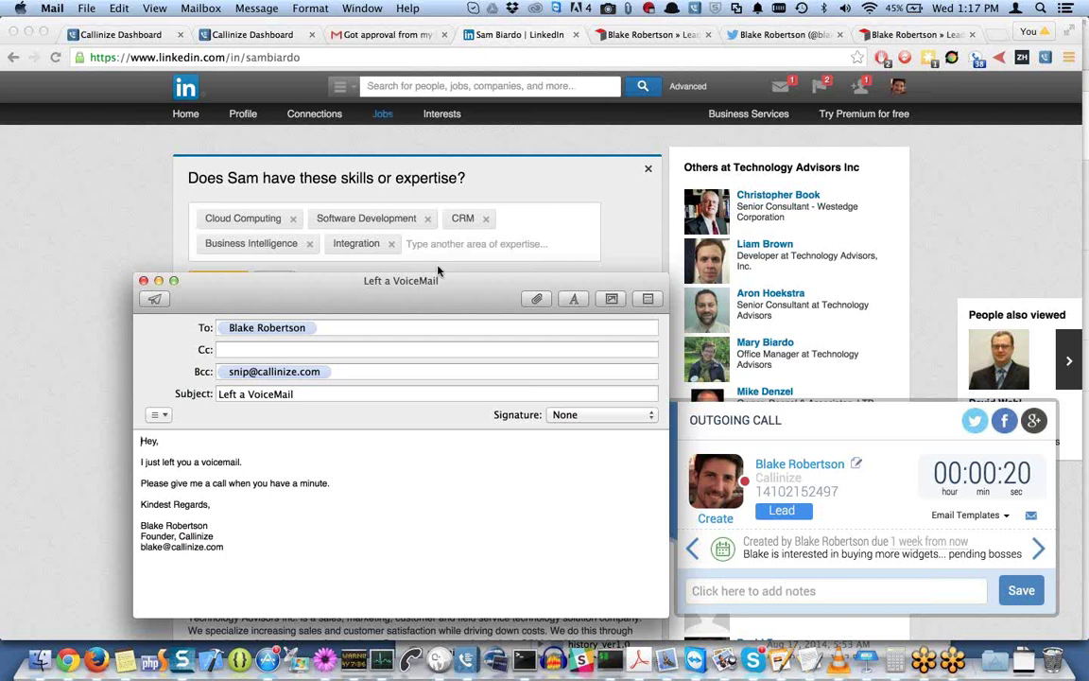
pyautogui.click(159, 281)
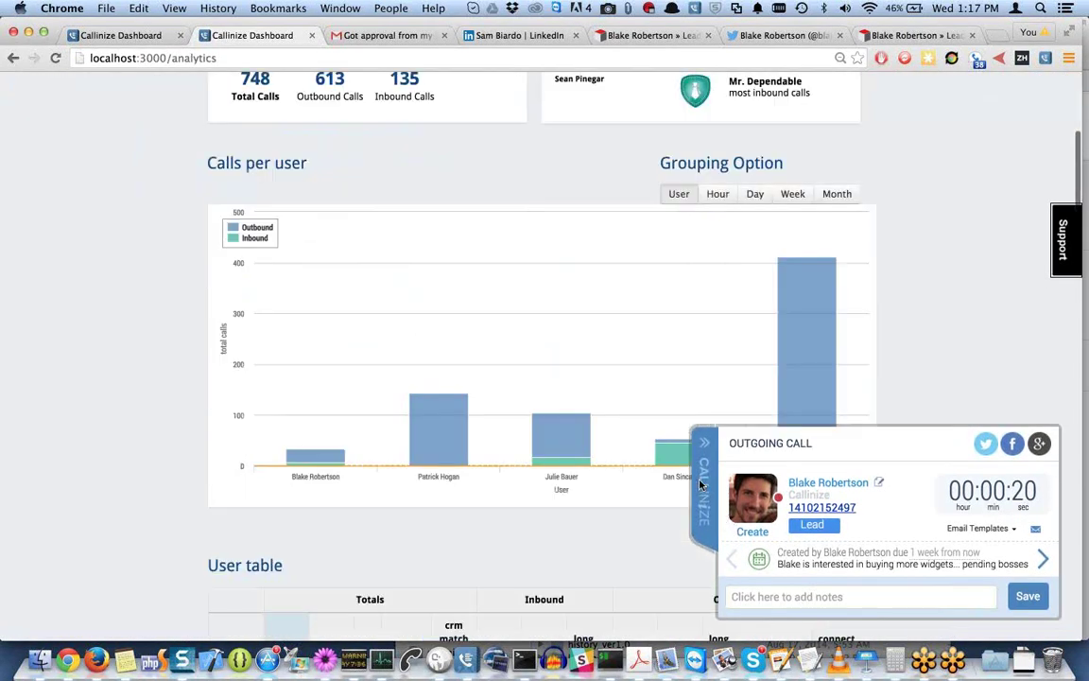
# Scroll between the leaderboard and the Calls per user chart showing today's 748 calls.
pyautogui.scroll(5, 900, 340)
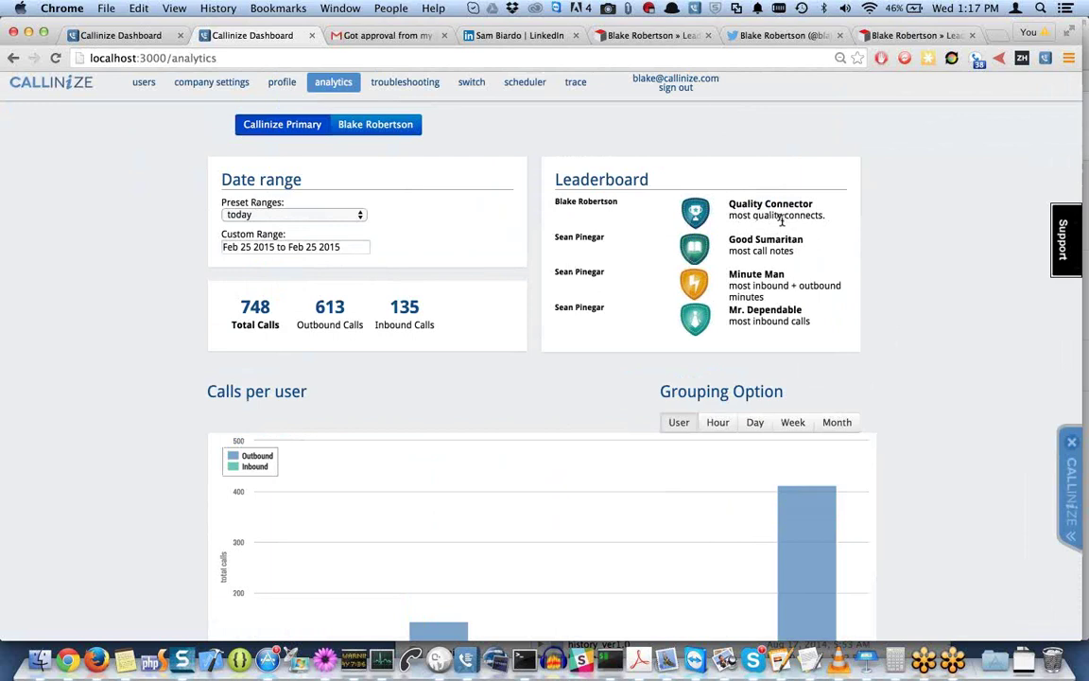
pyautogui.scroll(-5, 685, 315)
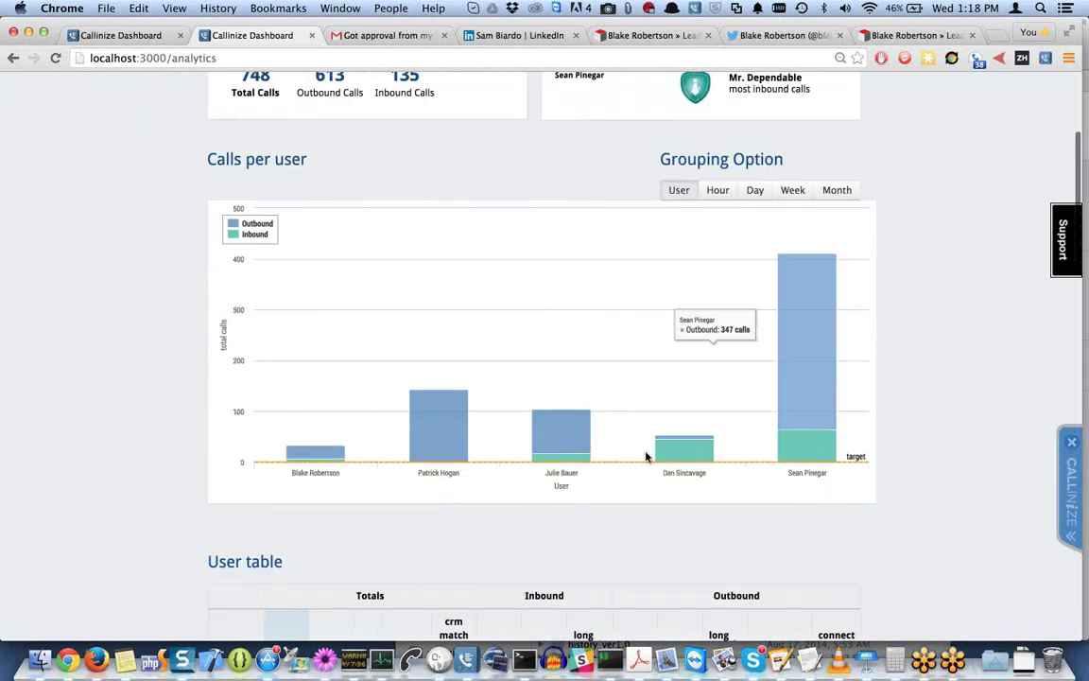
pyautogui.scroll(5, 627, 350)
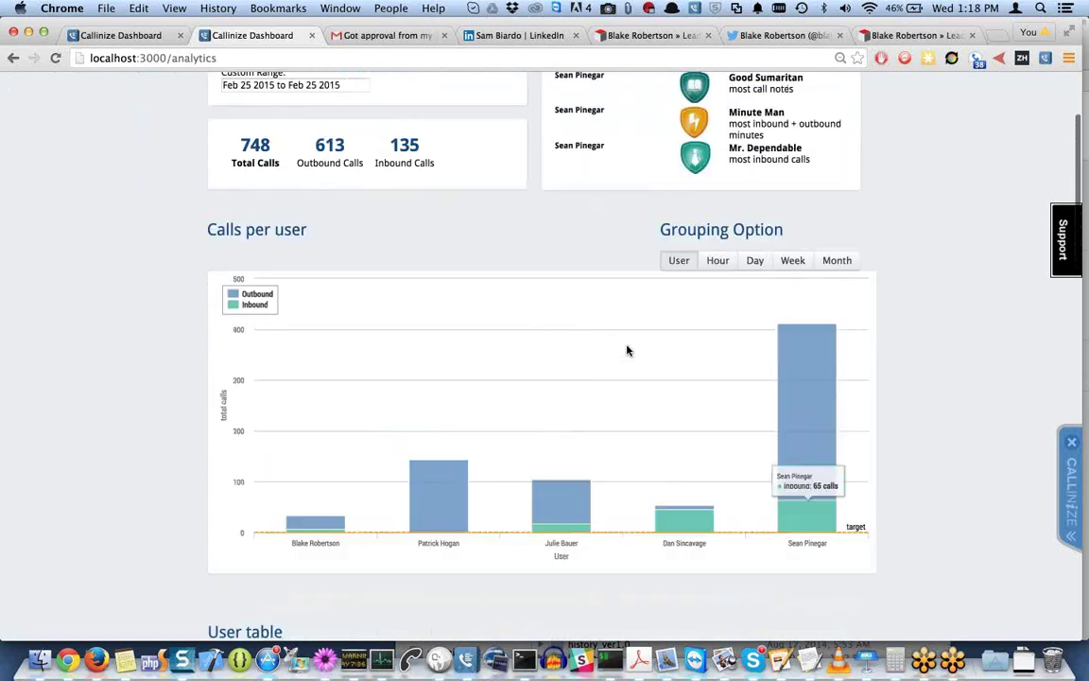
pyautogui.scroll(-2, 627, 350)
pyautogui.scroll(1, 627, 350)
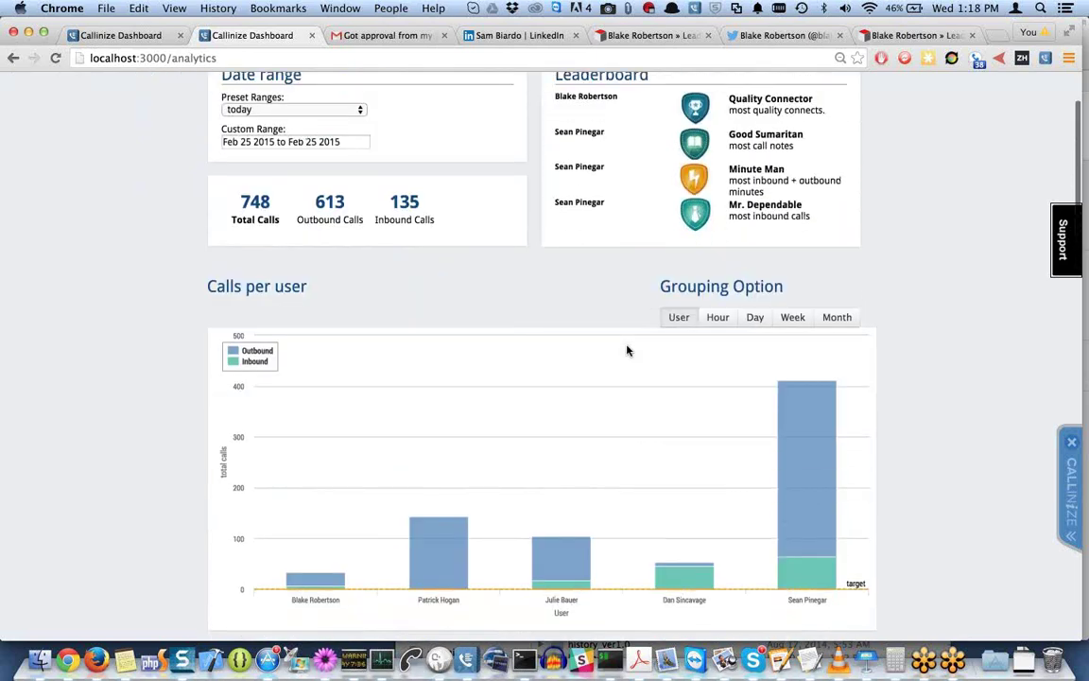
pyautogui.scroll(-1, 627, 351)
pyautogui.scroll(1, 567, 425)
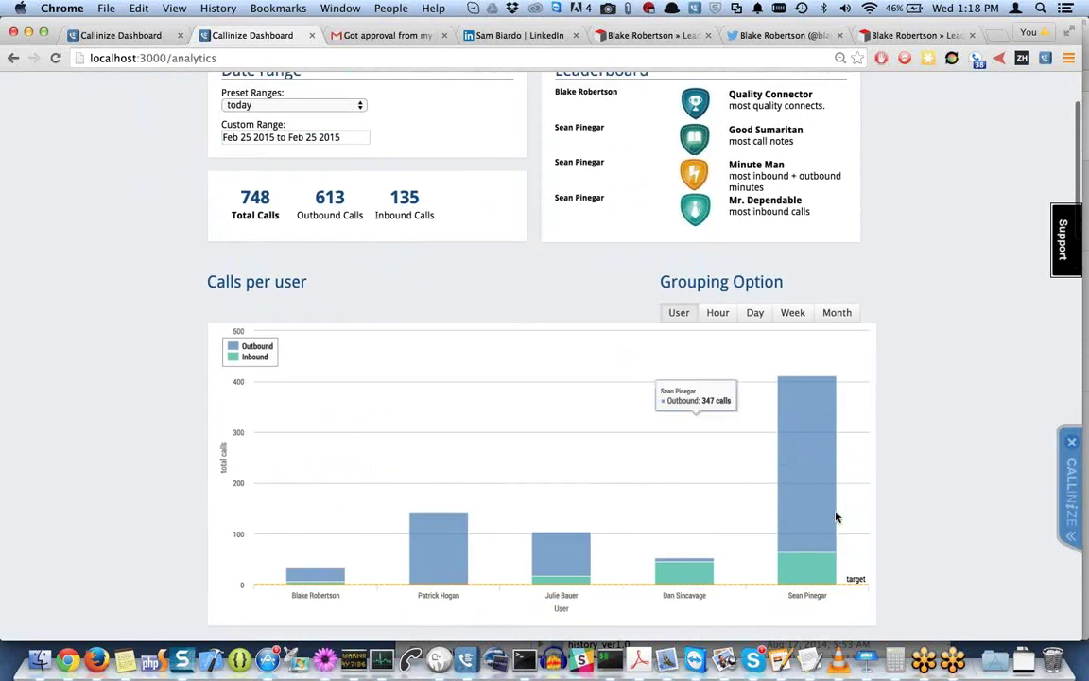
# Group the call chart by hour, check the Connect Rate points, and scroll to the user table.
pyautogui.click(715, 313)
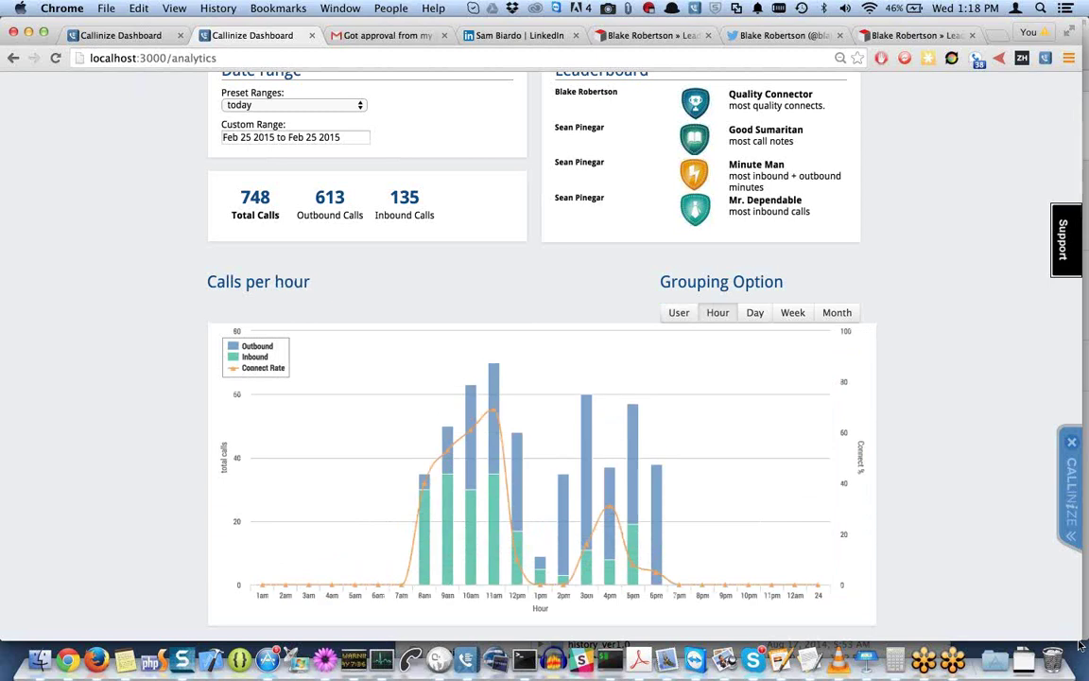
pyautogui.moveTo(1064, 627); pyautogui.dragTo(1049, 627)
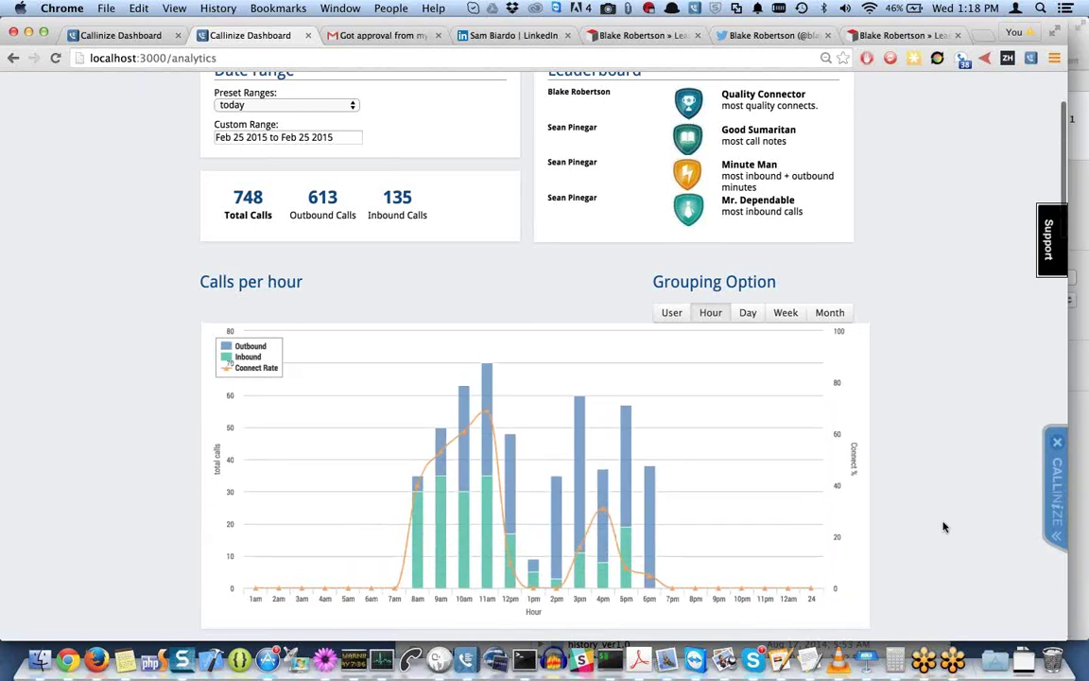
pyautogui.scroll(-1, 756, 518)
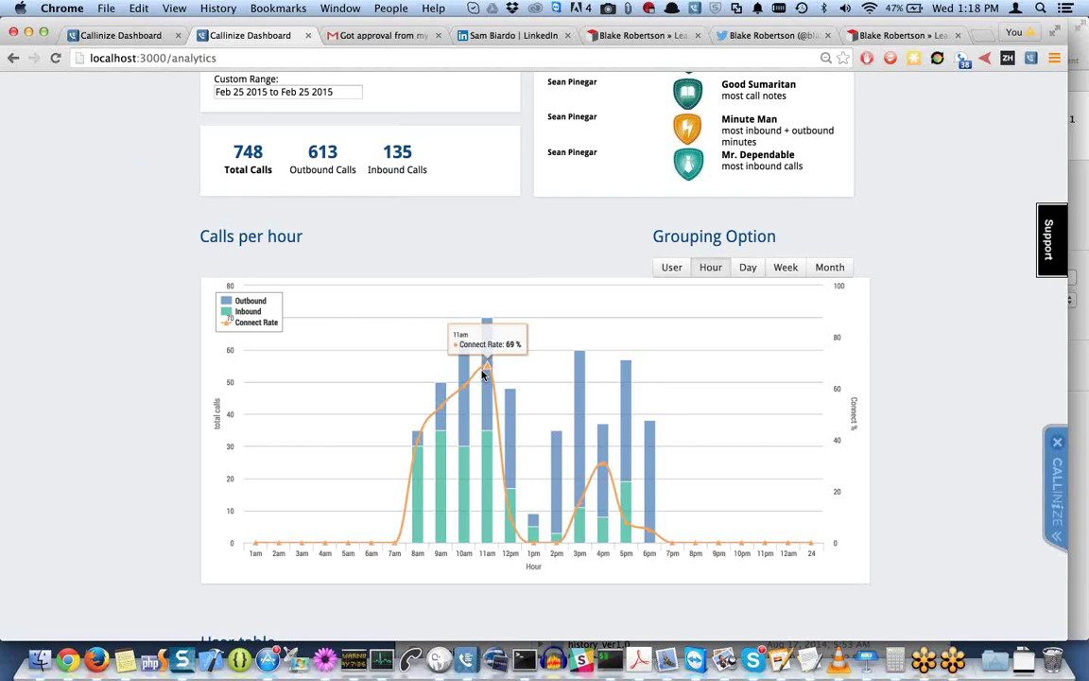
pyautogui.scroll(-2, 639, 391)
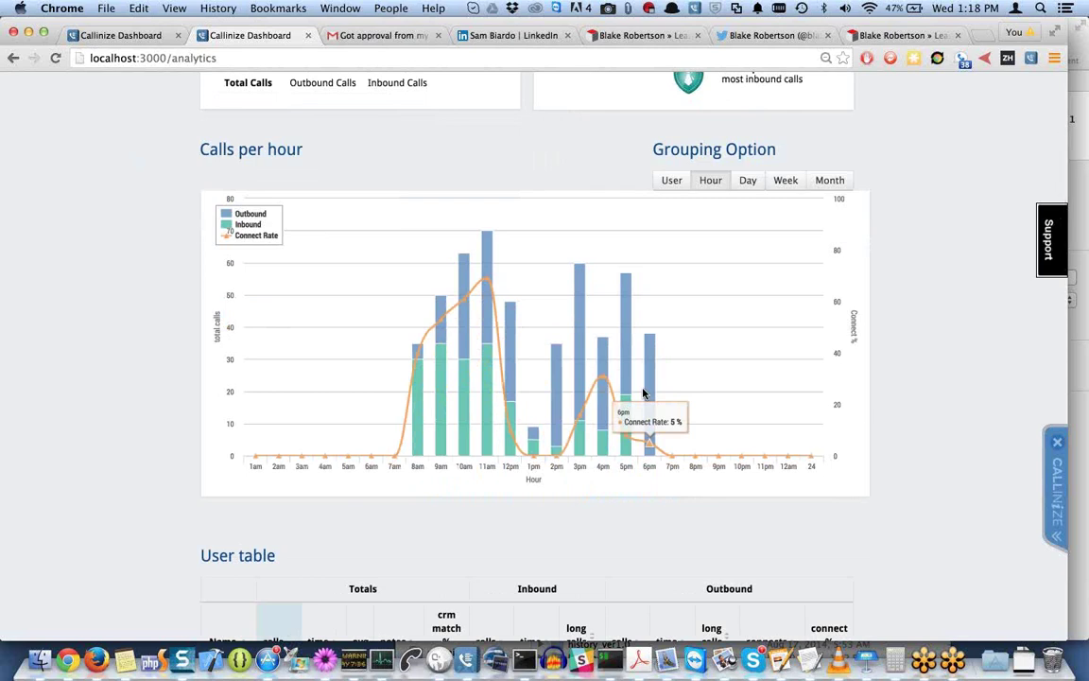
pyautogui.scroll(-6, 643, 394)
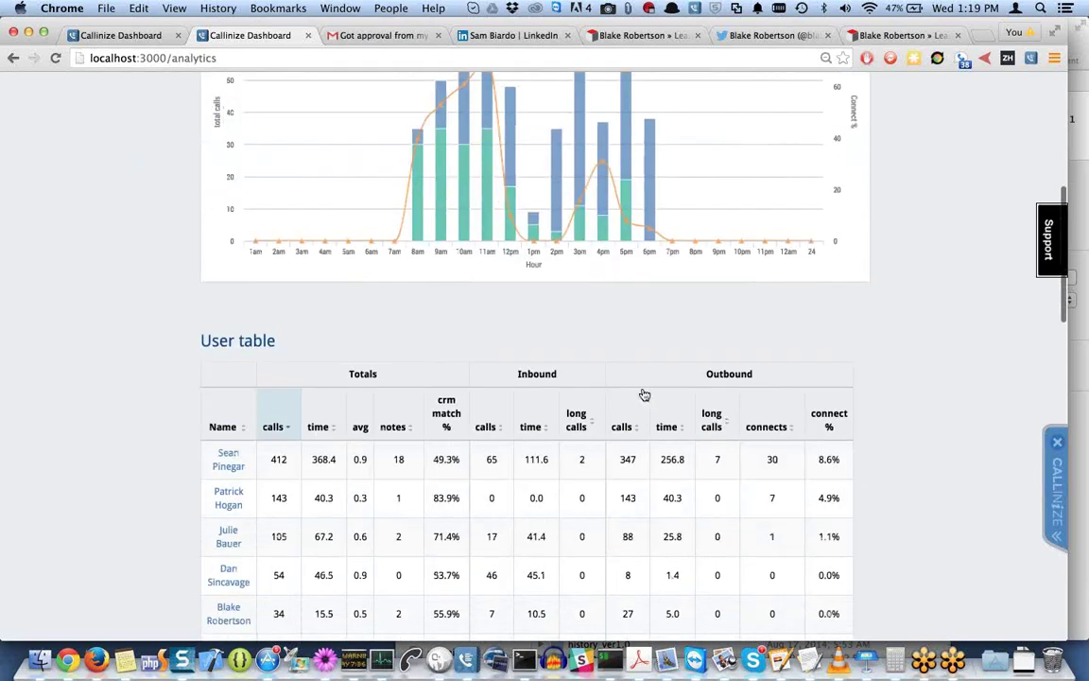
pyautogui.scroll(-2, 643, 393)
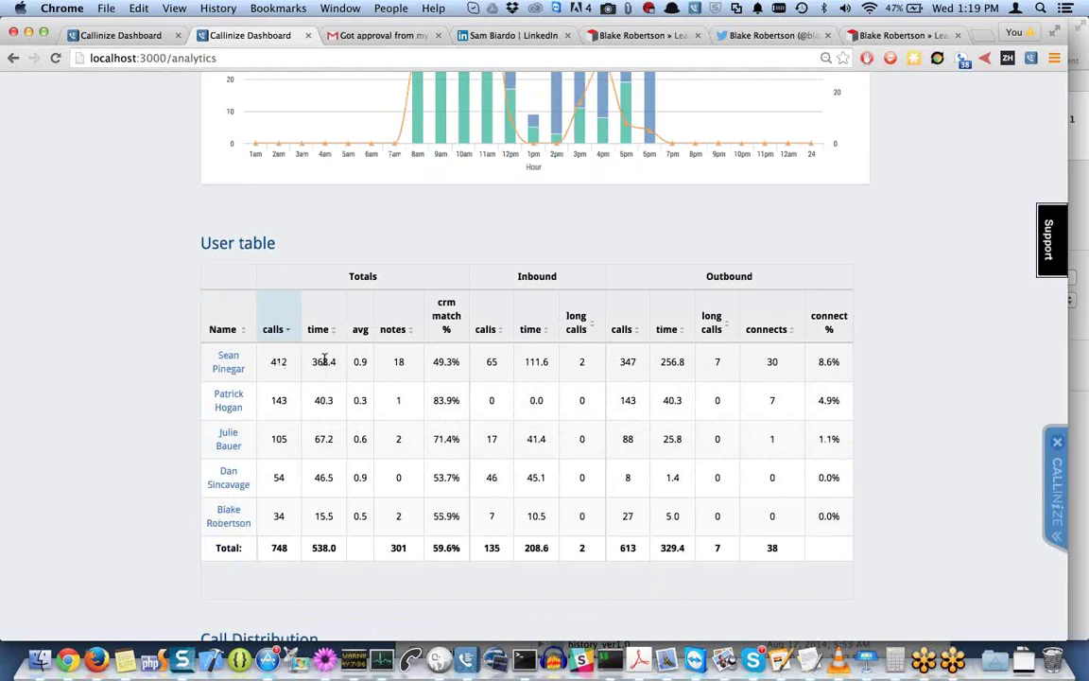
pyautogui.moveTo(398, 357); pyautogui.dragTo(460, 363)
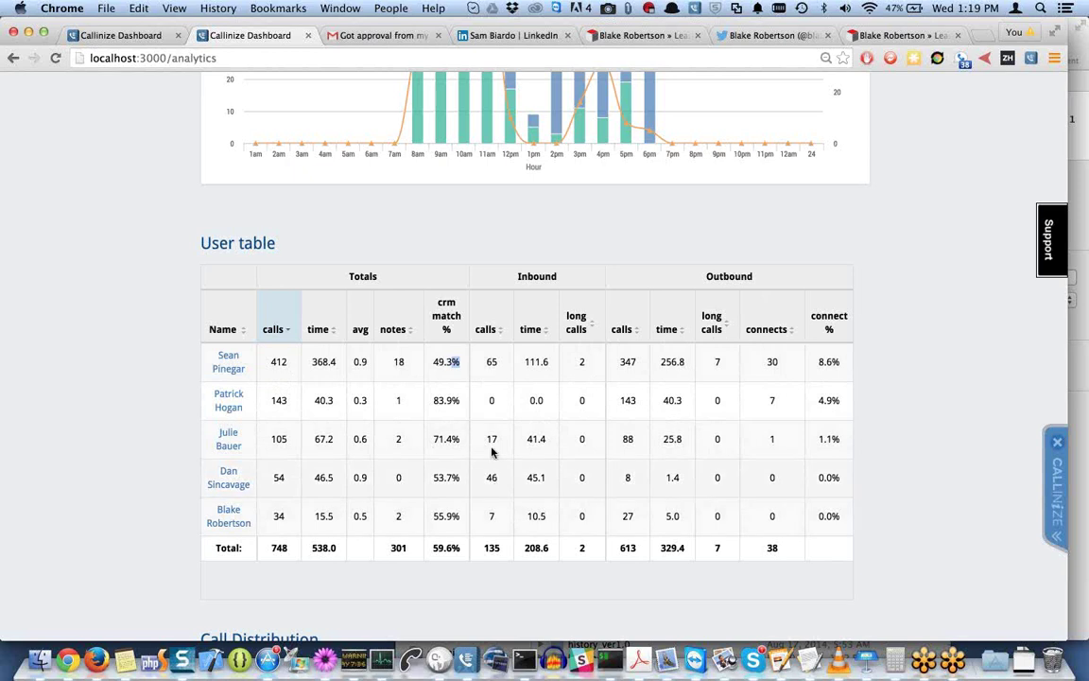
pyautogui.scroll(3, 486, 440)
pyautogui.scroll(-5, 486, 442)
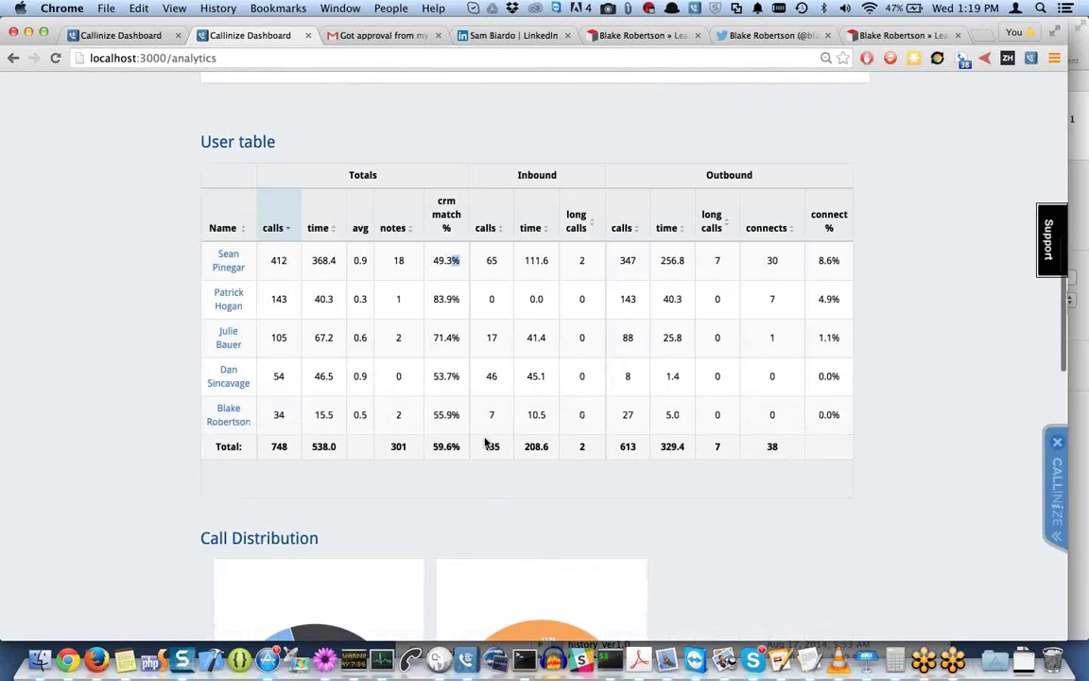
pyautogui.scroll(2, 486, 442)
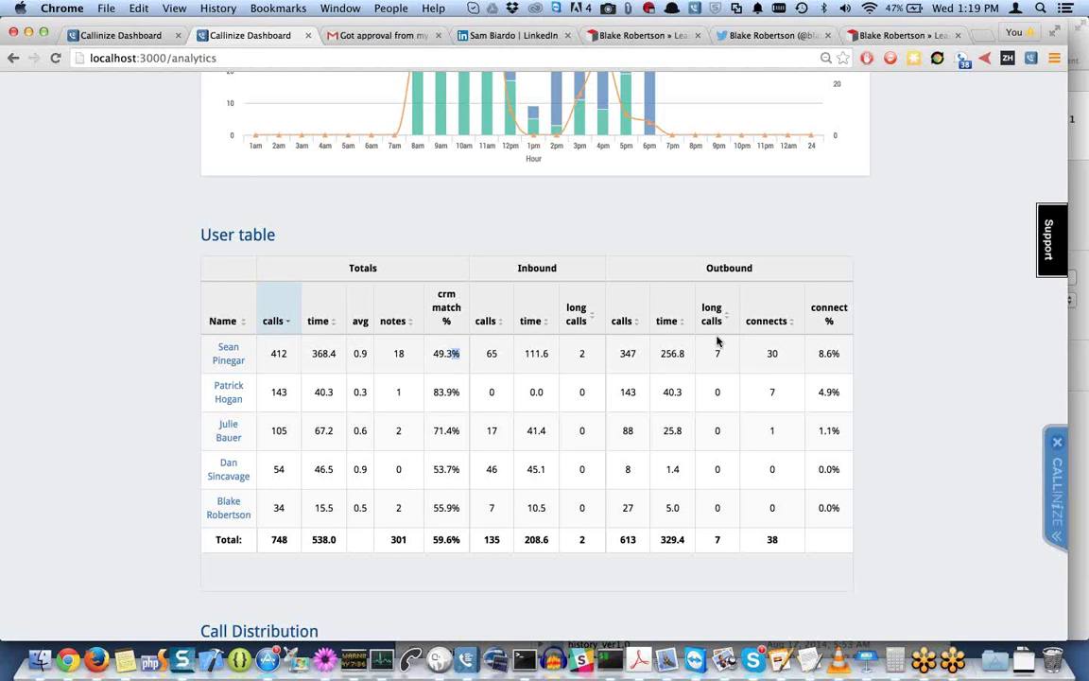
# Inspect the Sales Call Stats gauges: lead age, lead status (New 62.0%) and related type (Leads 50.4%).
pyautogui.scroll(-5, 716, 340)
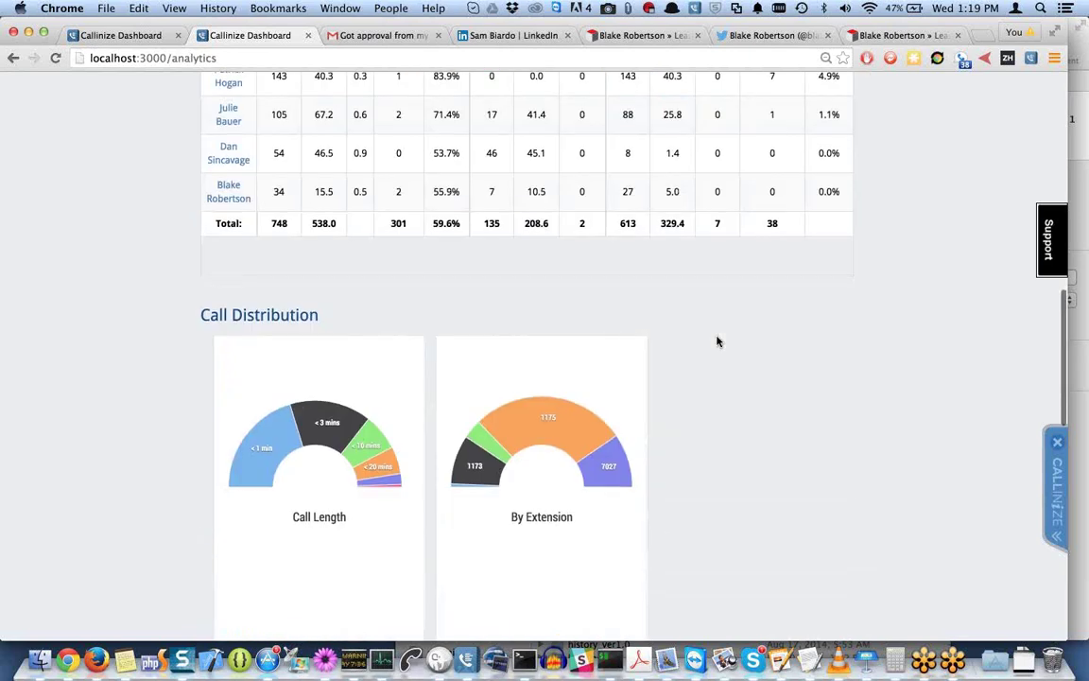
pyautogui.scroll(2, 717, 340)
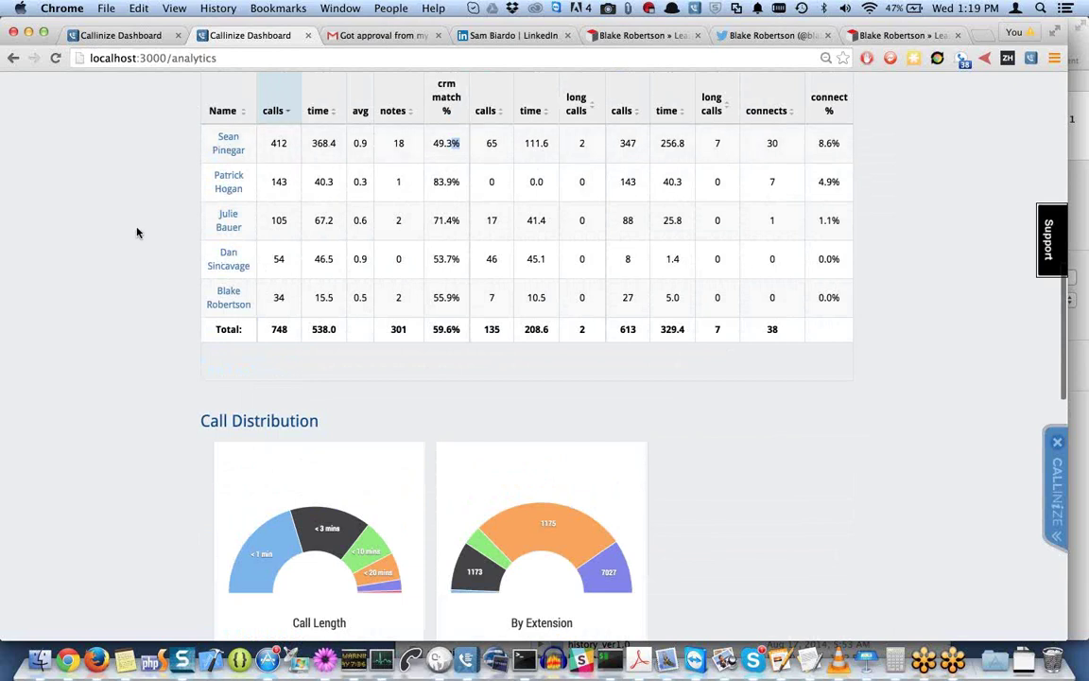
pyautogui.scroll(-5, 137, 232)
pyautogui.scroll(-5, 138, 233)
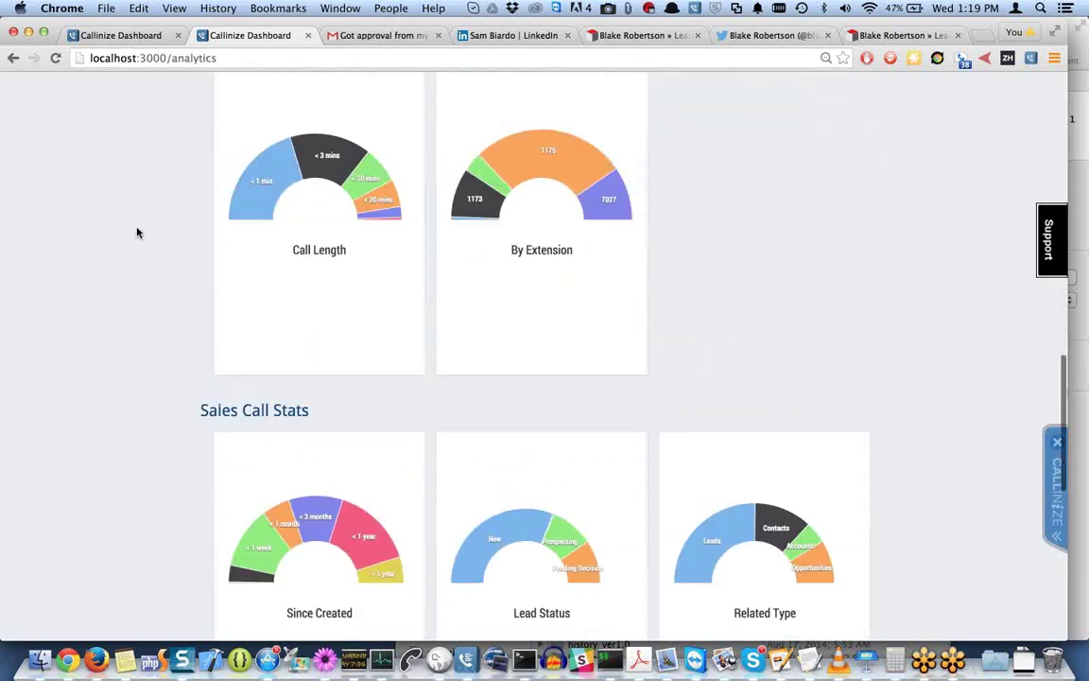
pyautogui.scroll(2, 137, 233)
pyautogui.scroll(5, 137, 233)
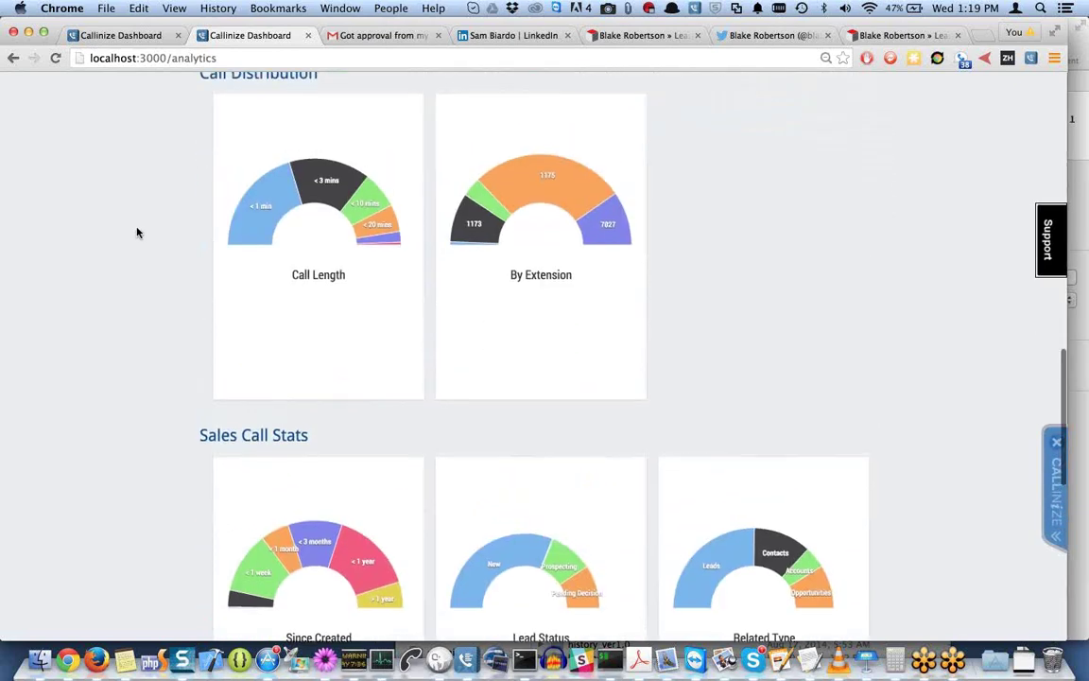
pyautogui.scroll(-2, 137, 233)
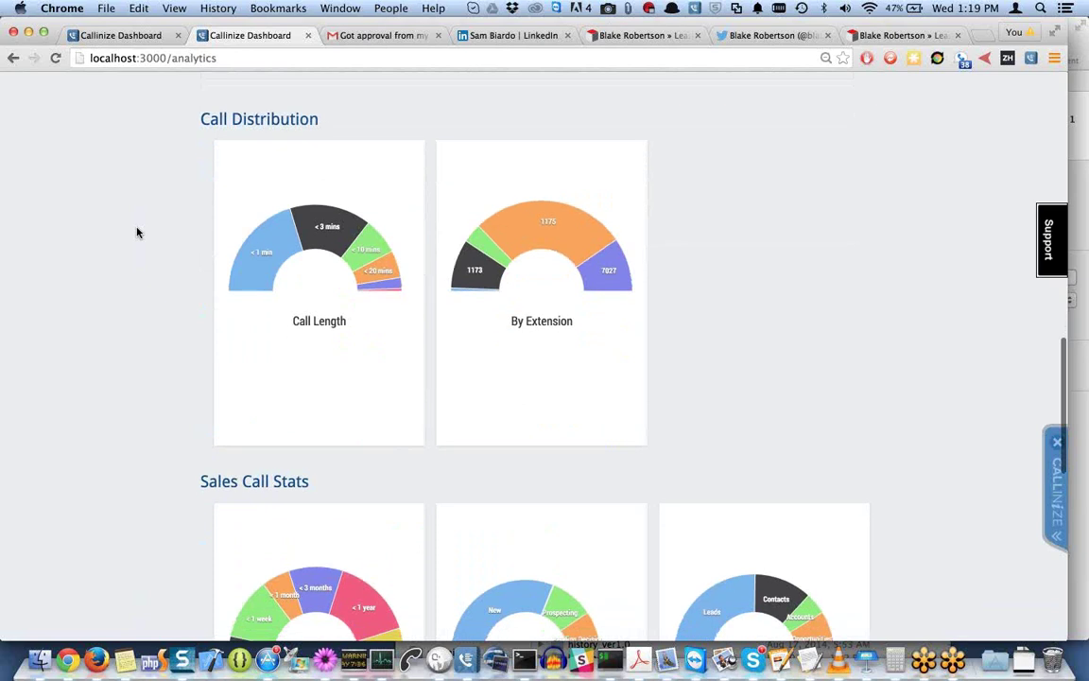
pyautogui.scroll(-1, 137, 233)
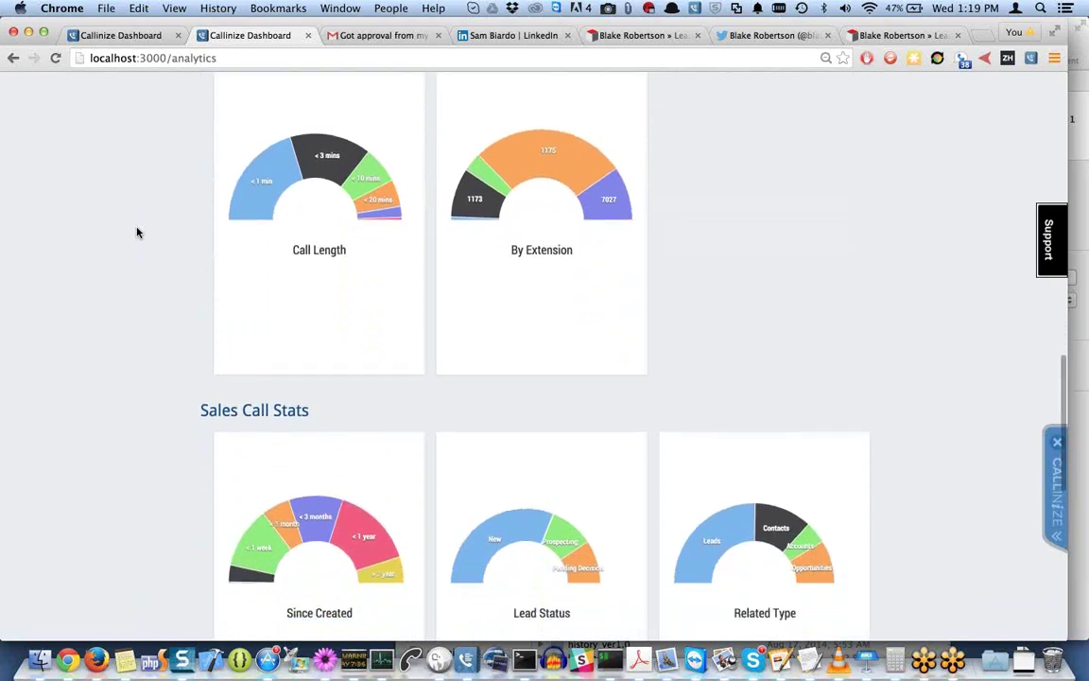
pyautogui.scroll(-1, 137, 232)
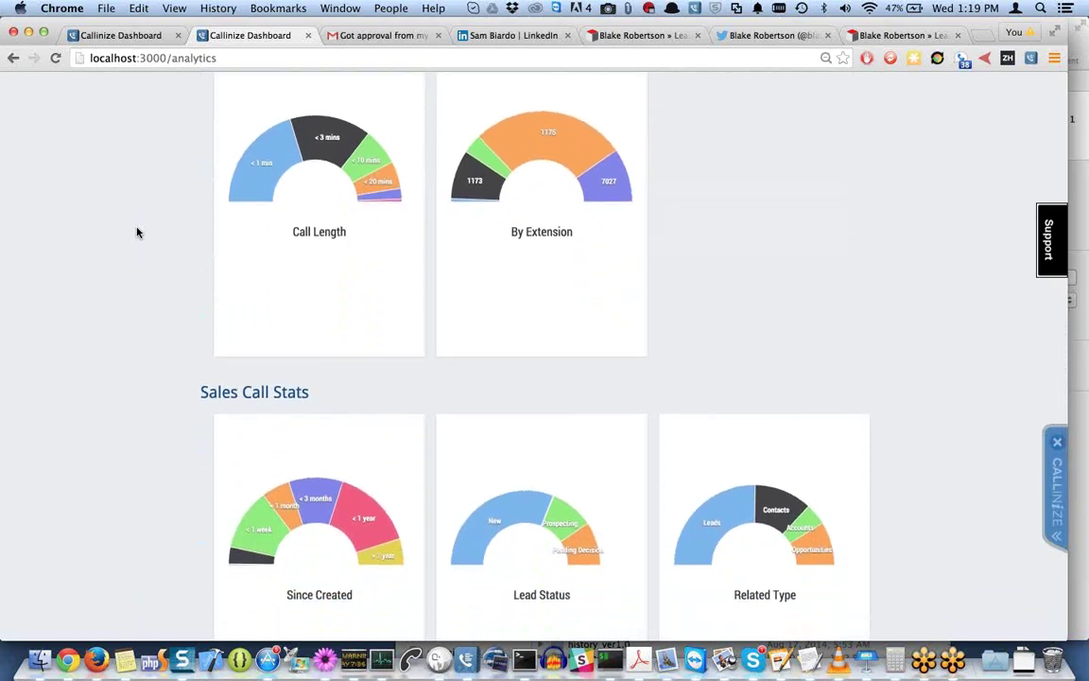
pyautogui.scroll(-1, 137, 233)
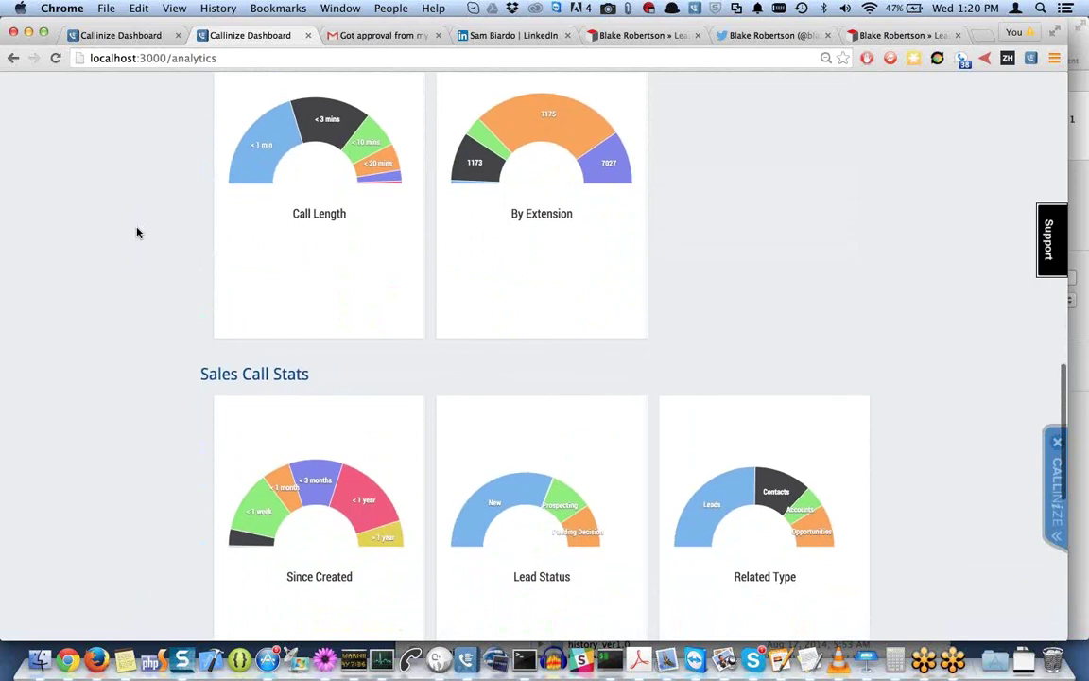
pyautogui.scroll(1, 137, 233)
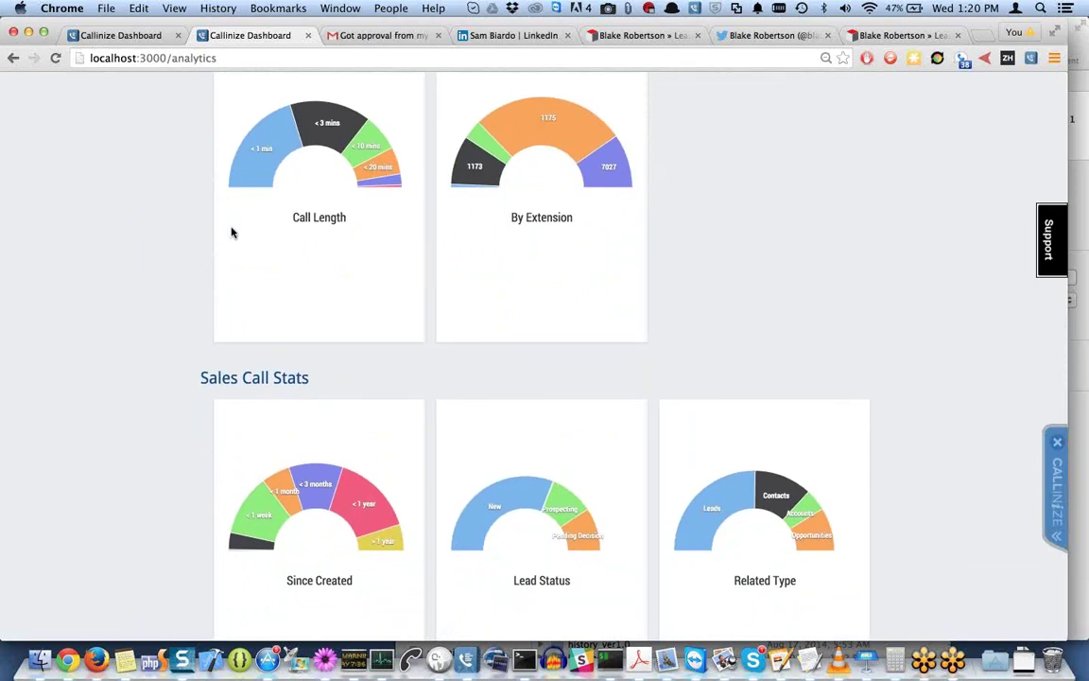
pyautogui.scroll(-3, 230, 234)
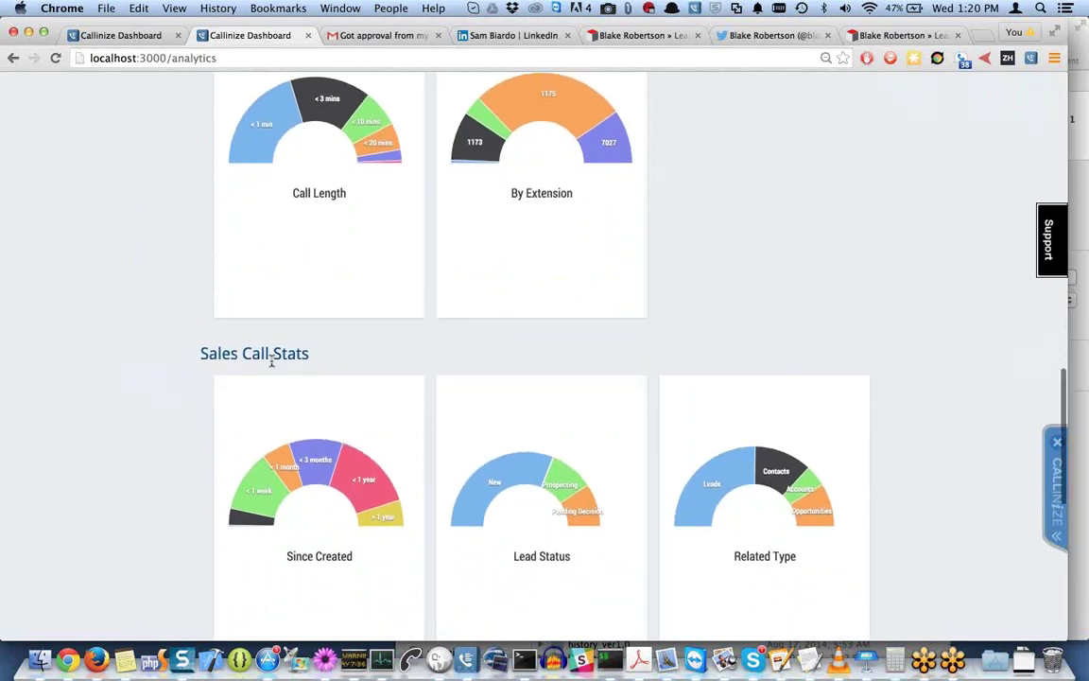
pyautogui.moveTo(289, 456)
pyautogui.scroll(-3, 292, 465)
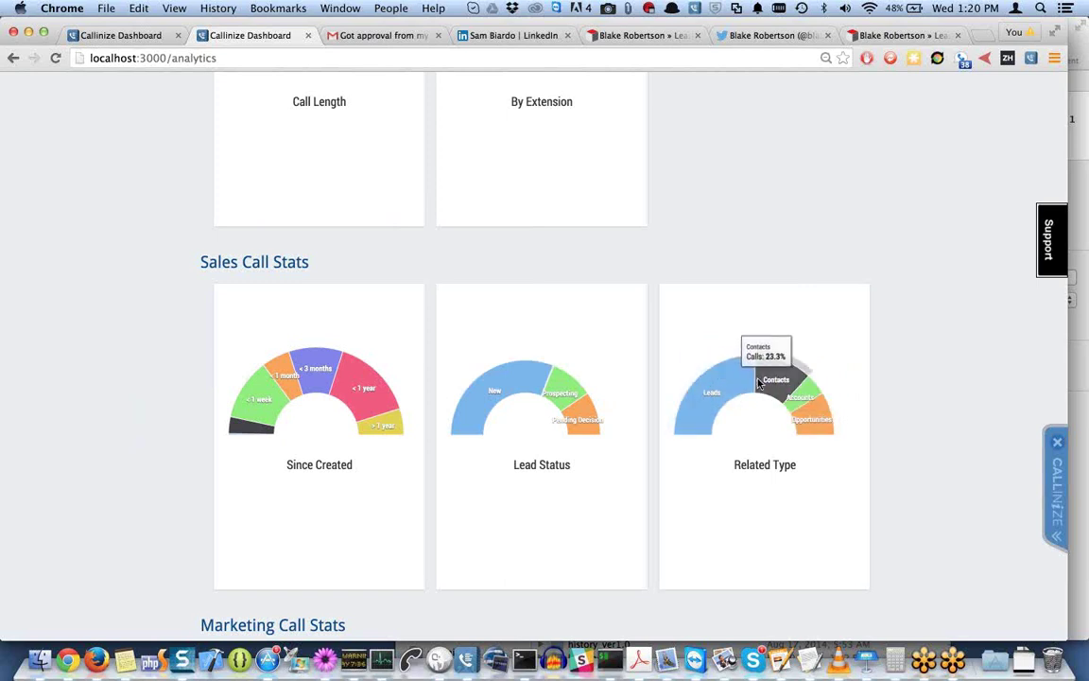
# Scroll to the Lead Source, By Industry and Matches per Call gauges, with No Match at 12.3%.
pyautogui.scroll(-5, 718, 451)
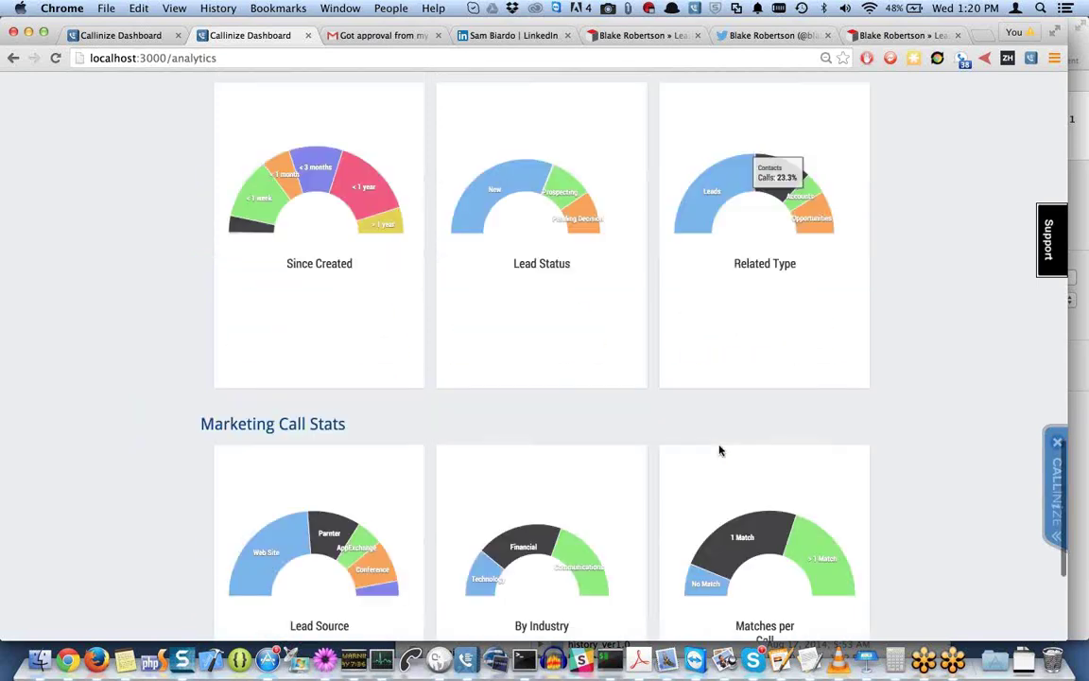
pyautogui.scroll(-1, 719, 451)
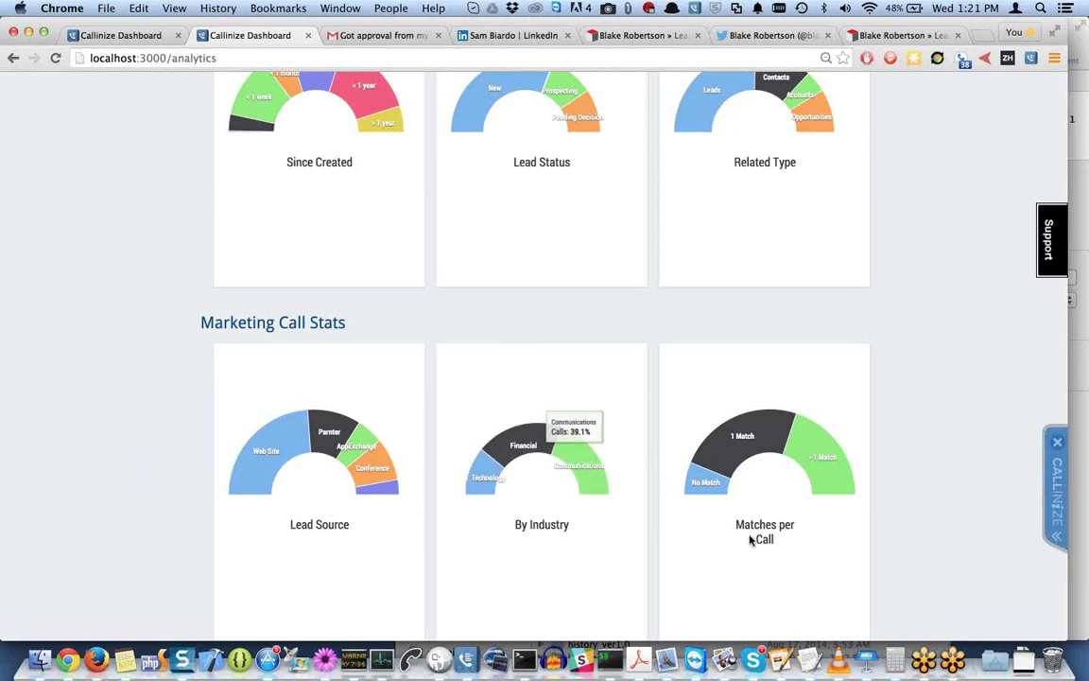
pyautogui.scroll(-3, 757, 543)
pyautogui.scroll(3, 755, 544)
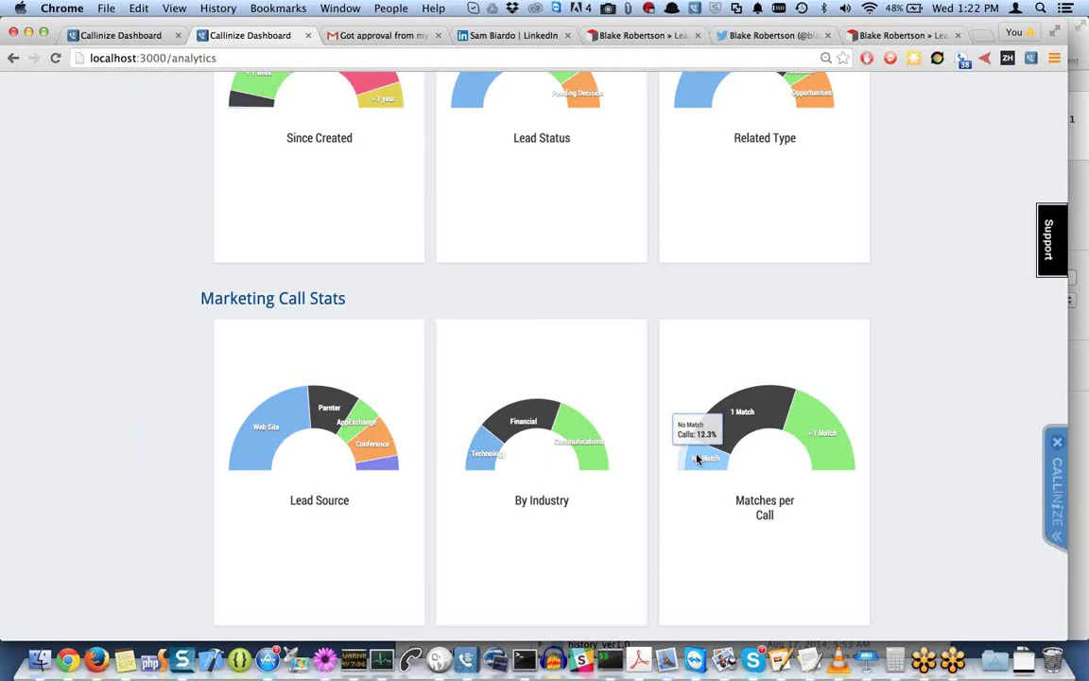
# Move the Callinize softphone left, change the number's last digit to 3, dial it, and hang up.
pyautogui.click(467, 661)
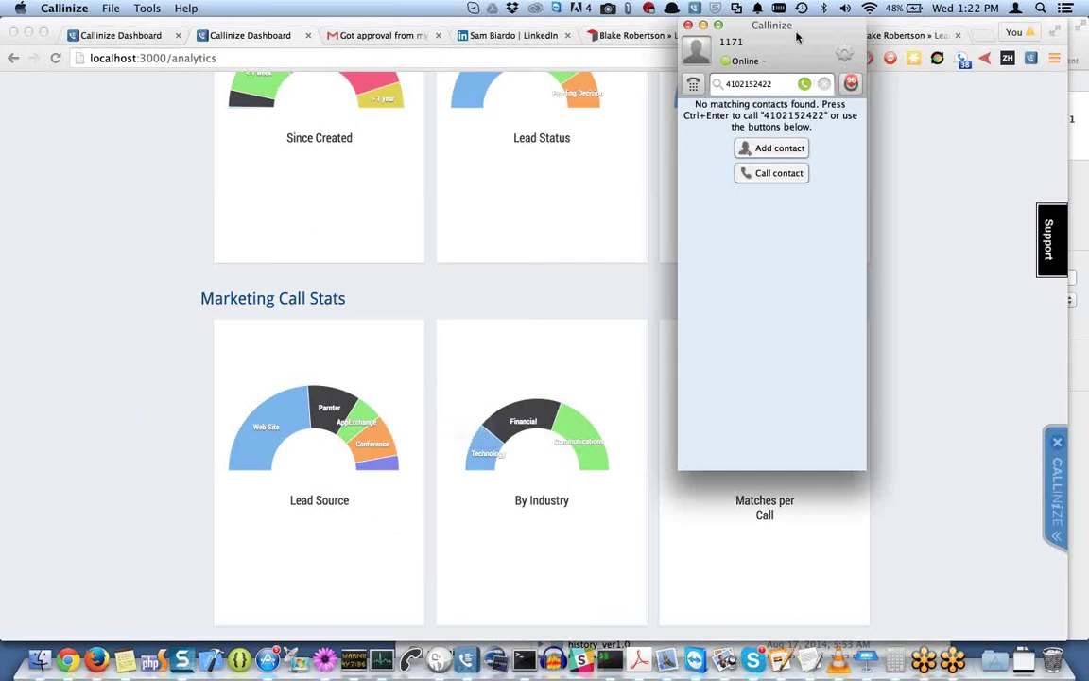
pyautogui.moveTo(797, 37); pyautogui.dragTo(133, 122)
pyautogui.press('BackSpace')
pyautogui.write('3')
pyautogui.press('Return')
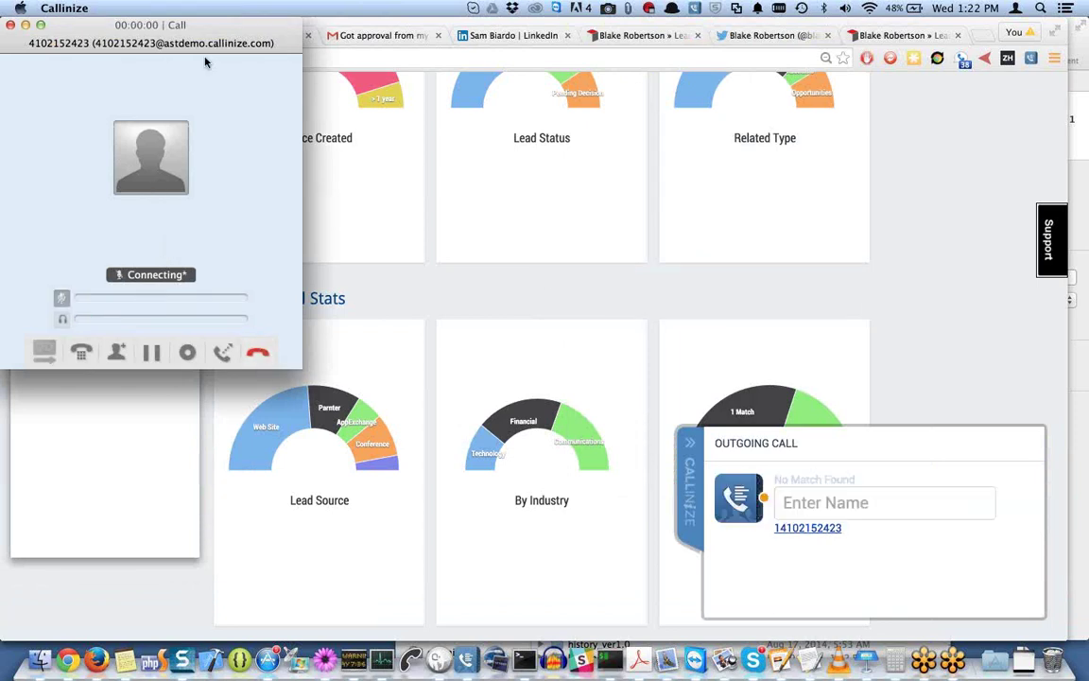
pyautogui.click(264, 352)
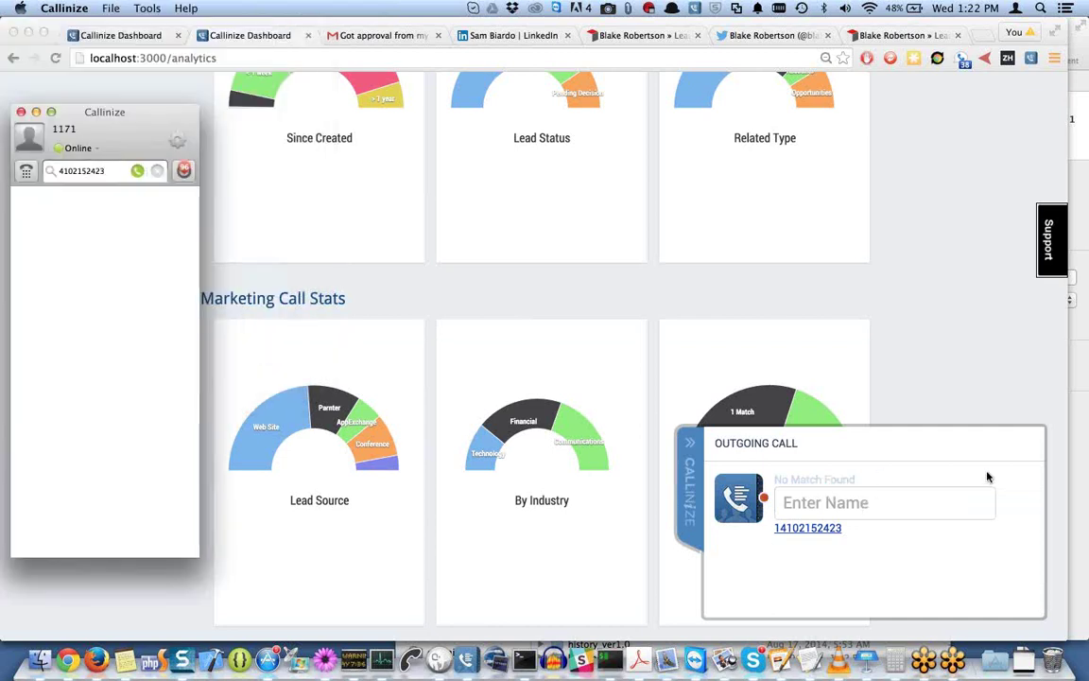
# Enter the caller's full name on the unmatched call and browse the record-linking suggestions.
pyautogui.click(887, 506)
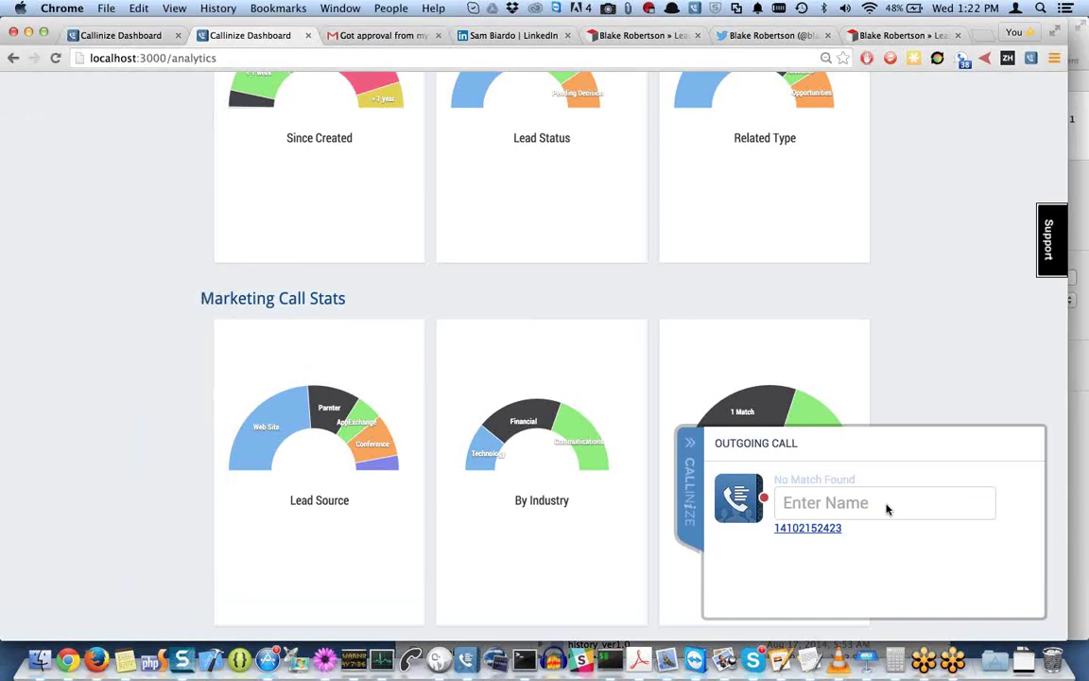
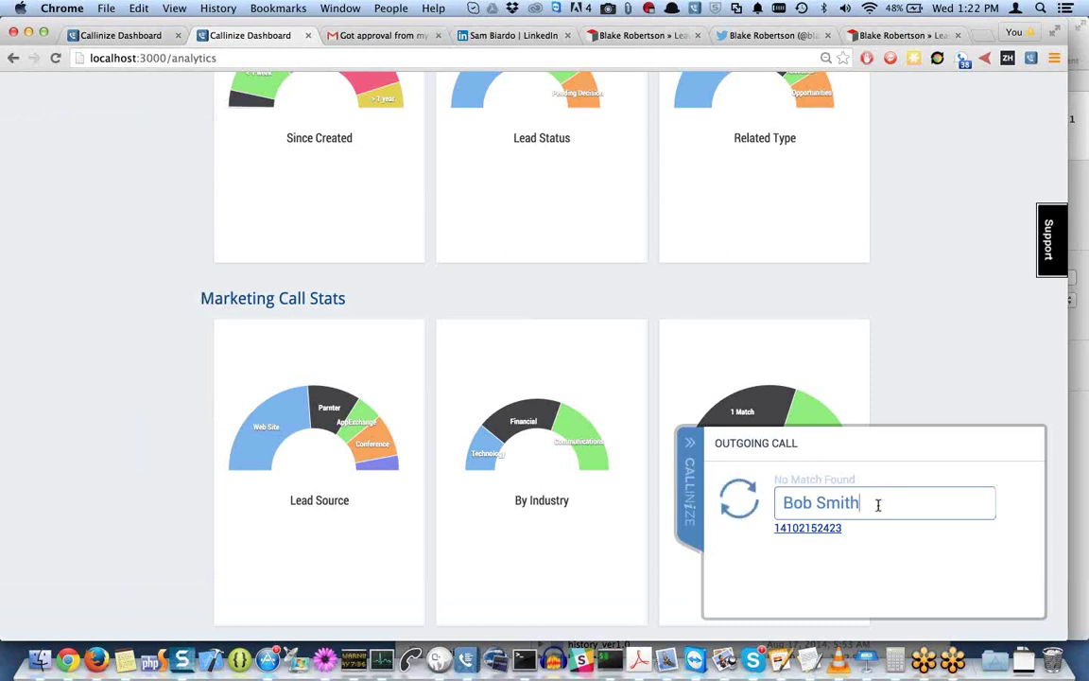
pyautogui.scroll(-1, 878, 551)
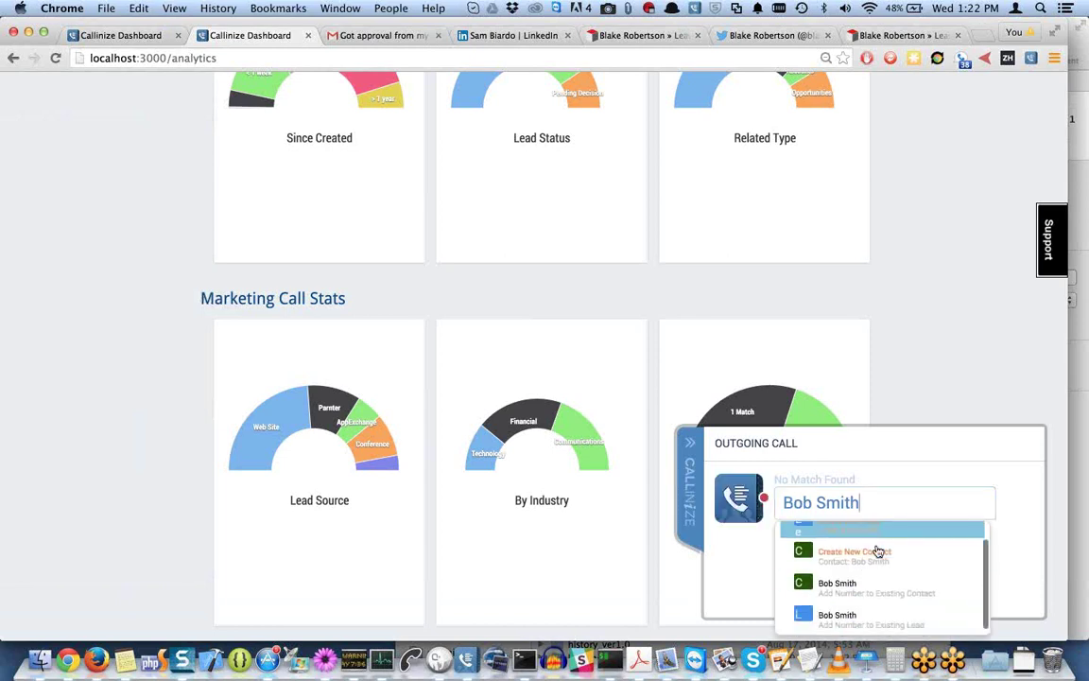
pyautogui.scroll(-1, 877, 551)
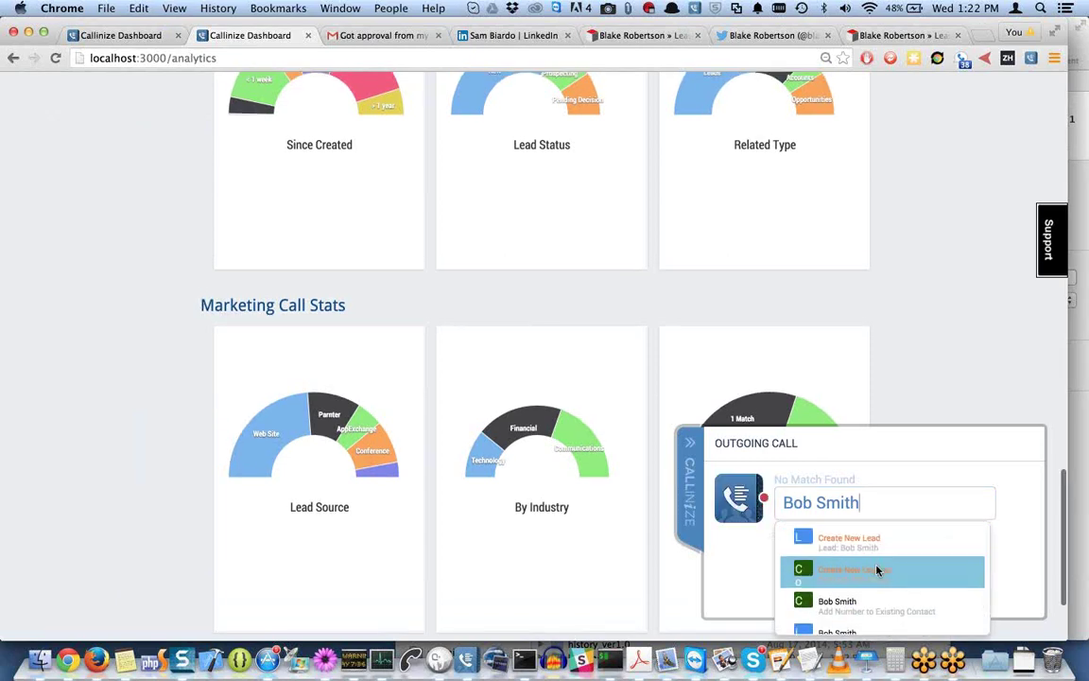
pyautogui.scroll(-1, 878, 571)
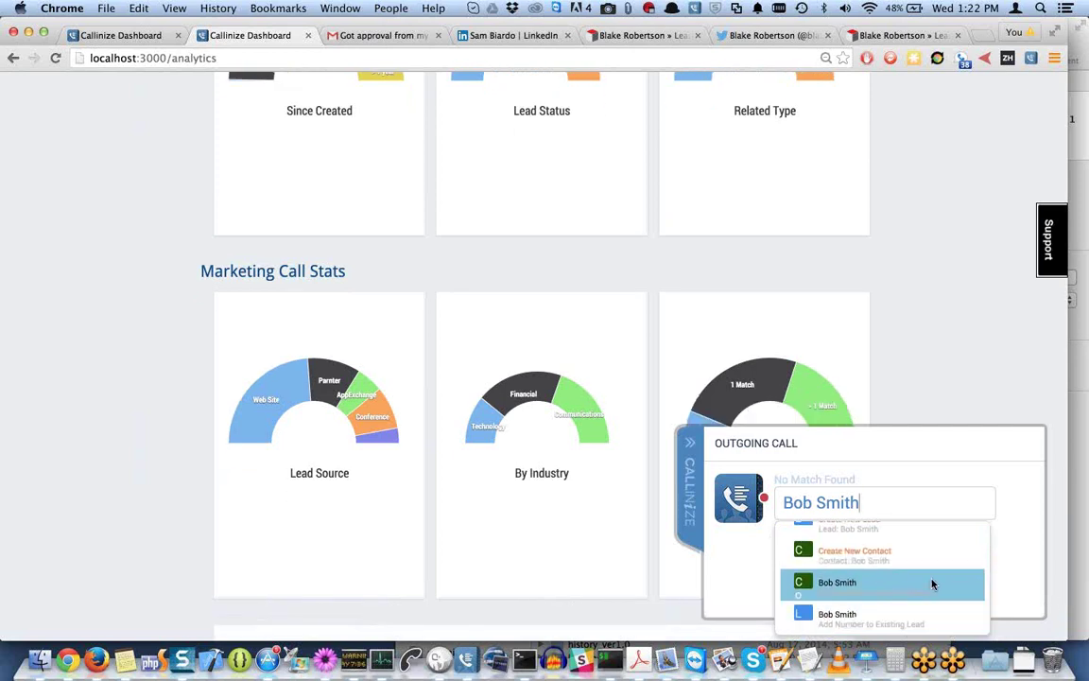
pyautogui.scroll(-1, 903, 594)
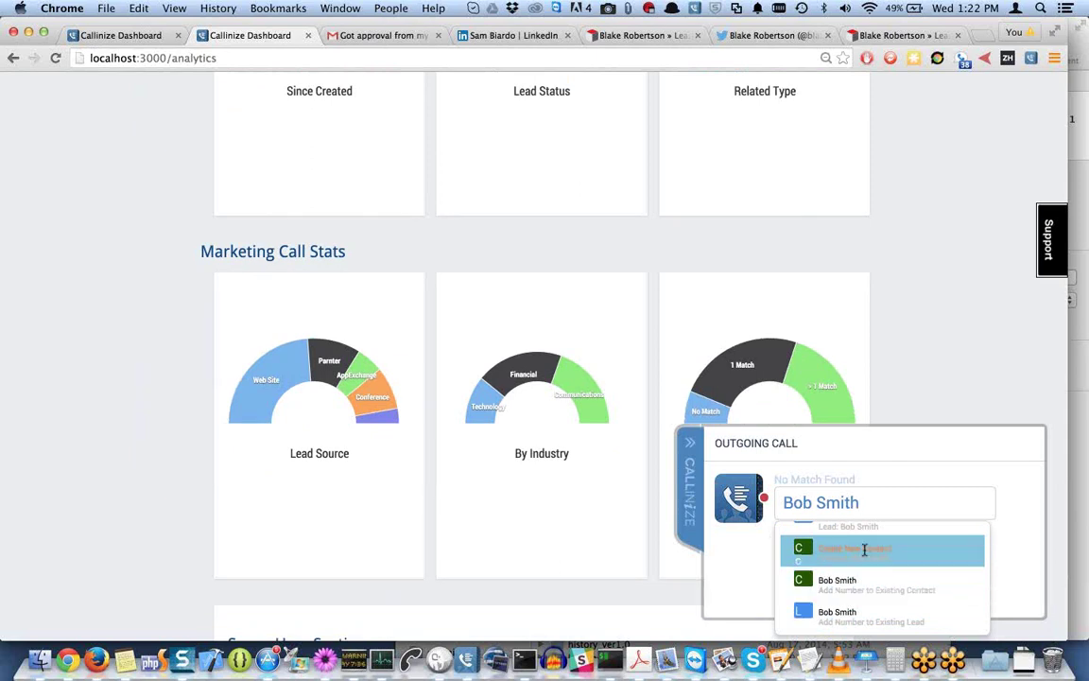
pyautogui.scroll(1, 864, 552)
pyautogui.scroll(-3, 865, 567)
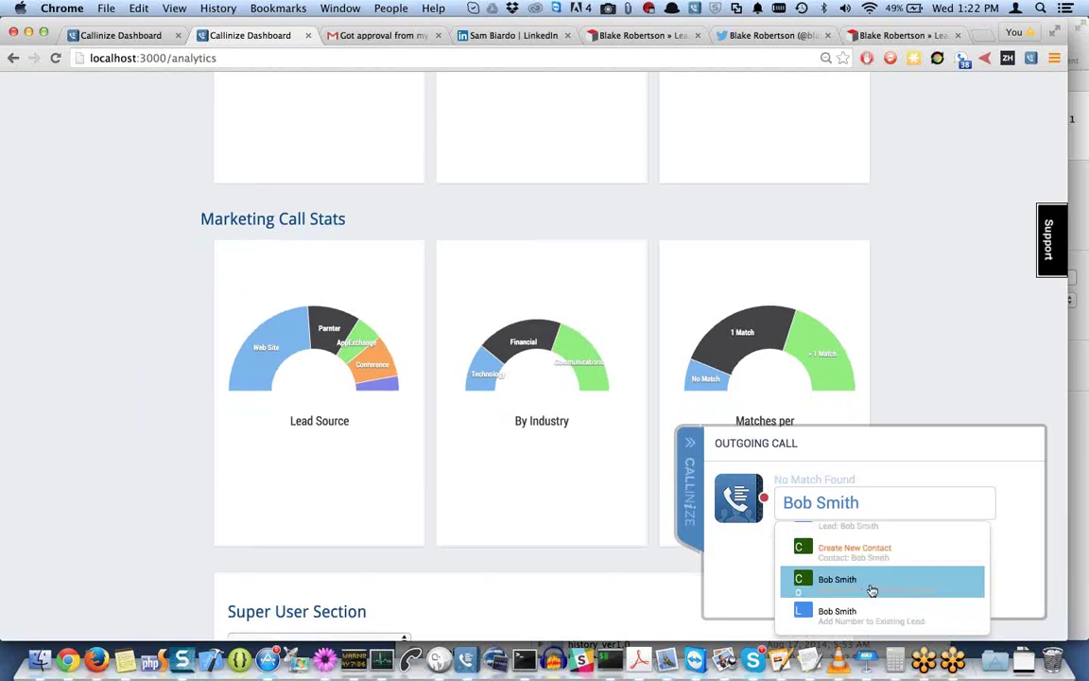
pyautogui.scroll(2, 861, 536)
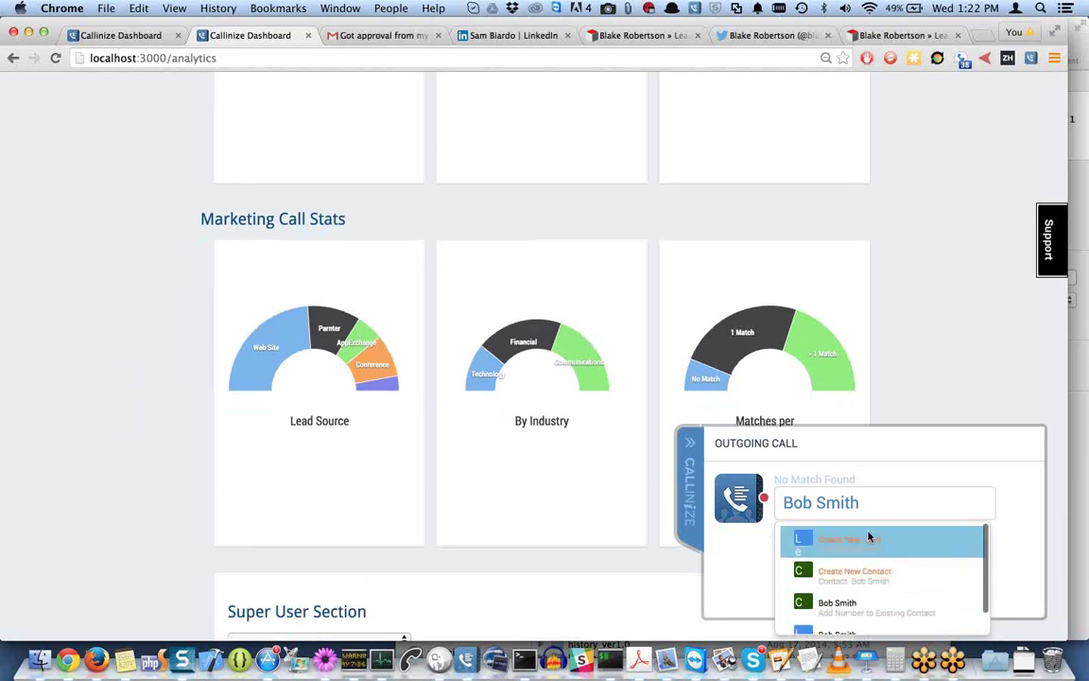
# Create a new SugarCRM lead from the unmatched call, then return to Keynote's BENEFITS slide.
pyautogui.click(885, 541)
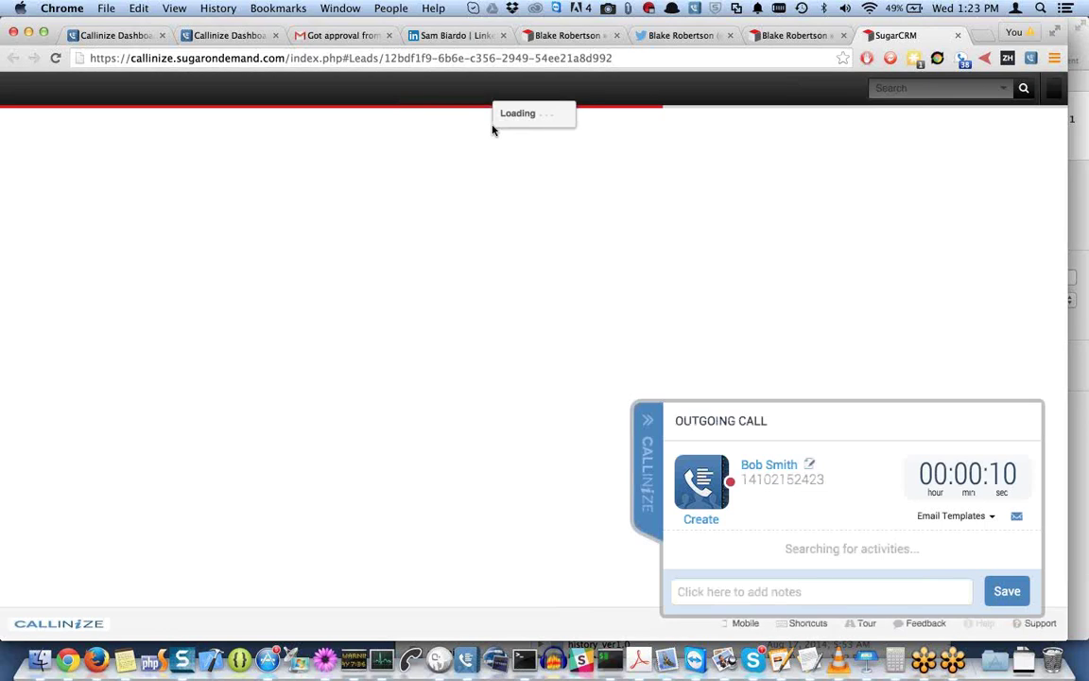
pyautogui.rightClick(870, 664)
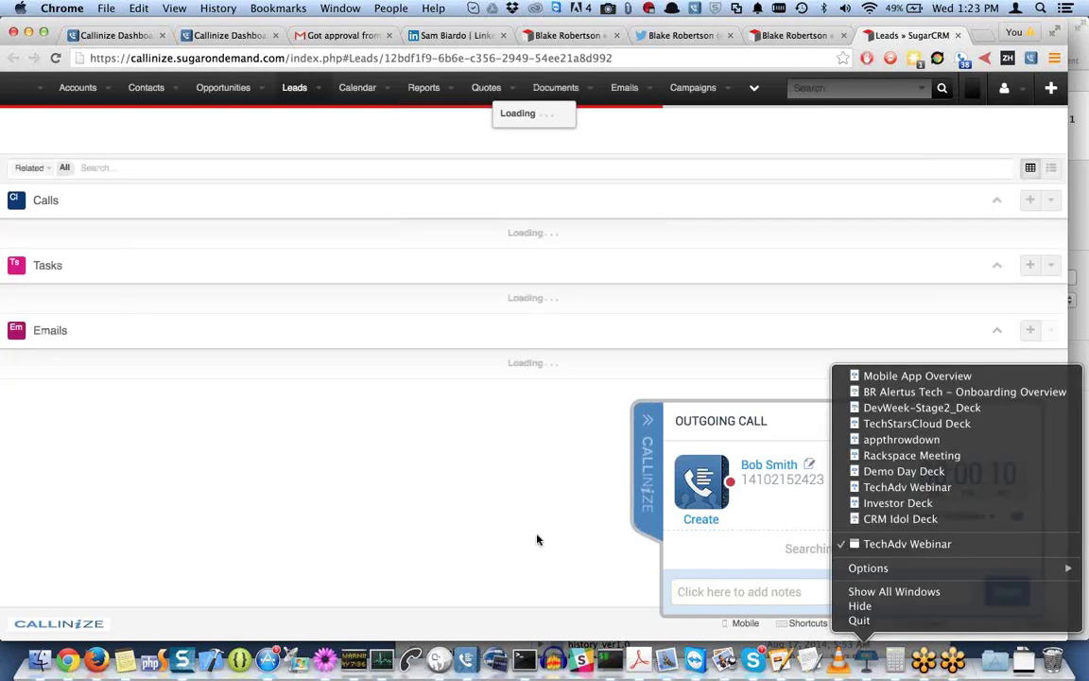
pyautogui.click(856, 655)
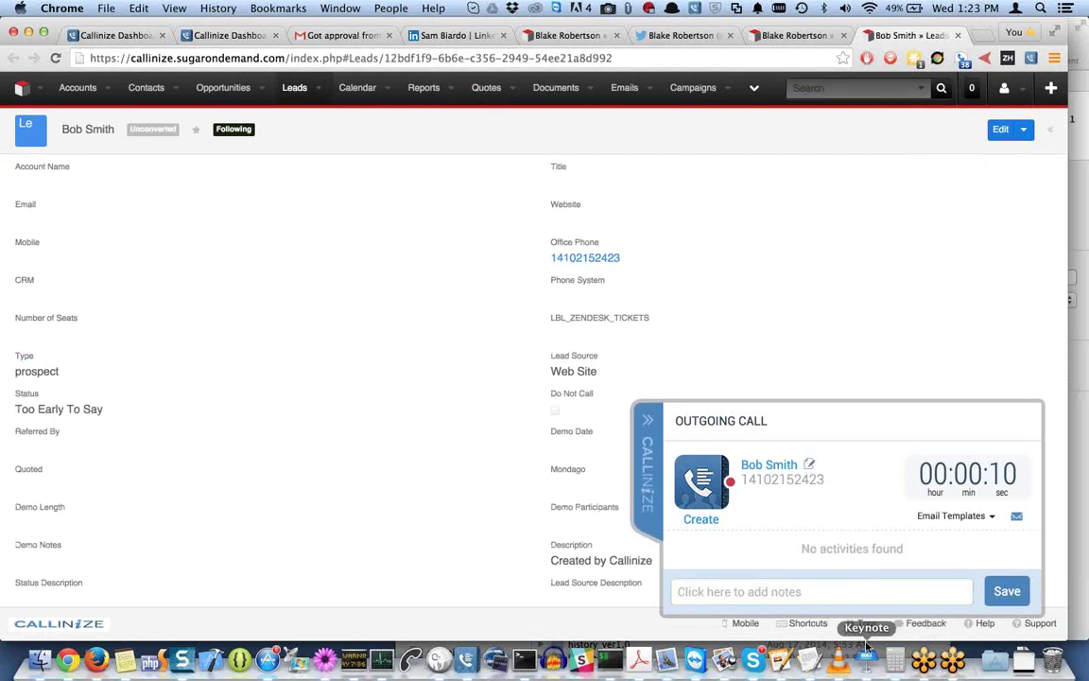
pyautogui.click(874, 666)
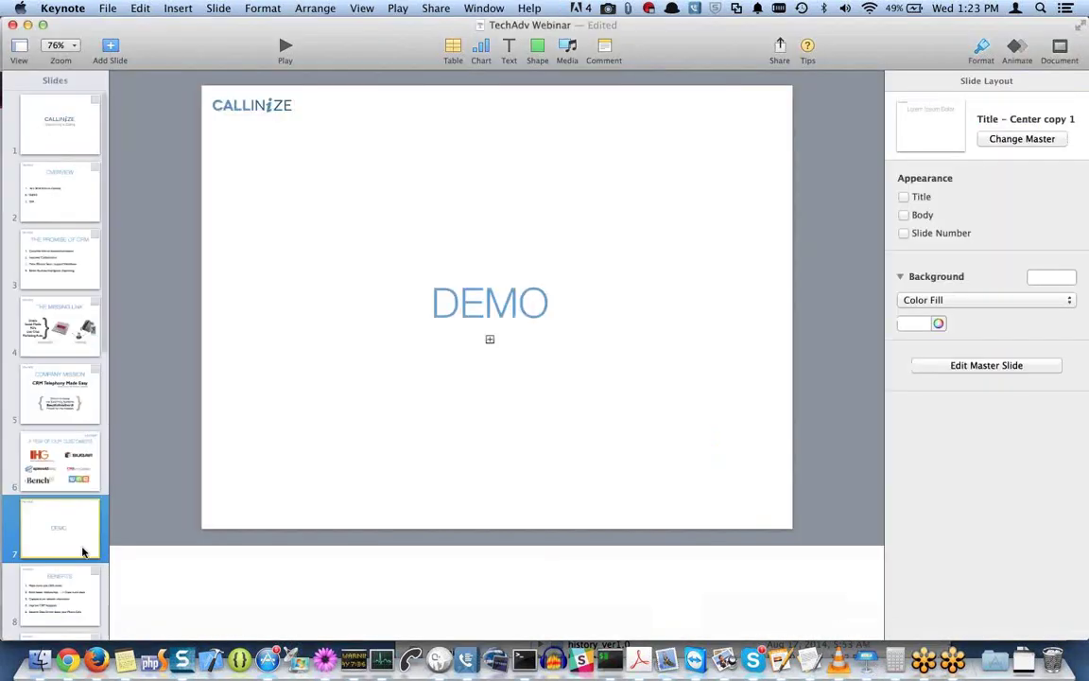
pyautogui.scroll(-3, 82, 551)
pyautogui.click(80, 553)
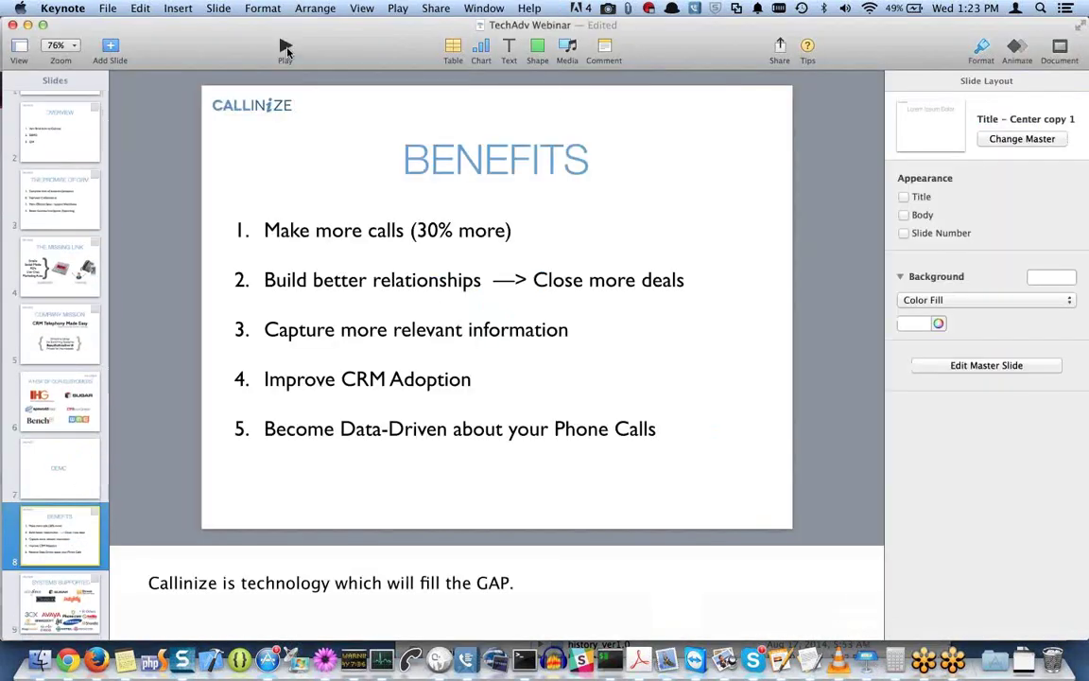
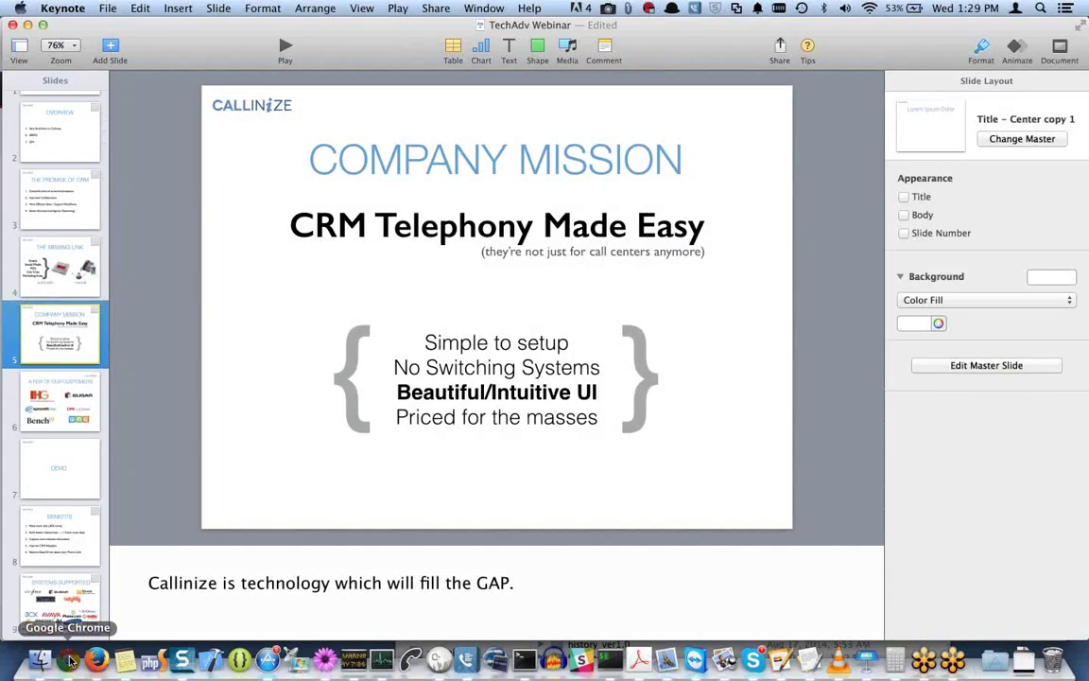
# Bring Chrome forward from the Dock, leaving the Keynote slides, to start a new tab.
pyautogui.click(69, 660)
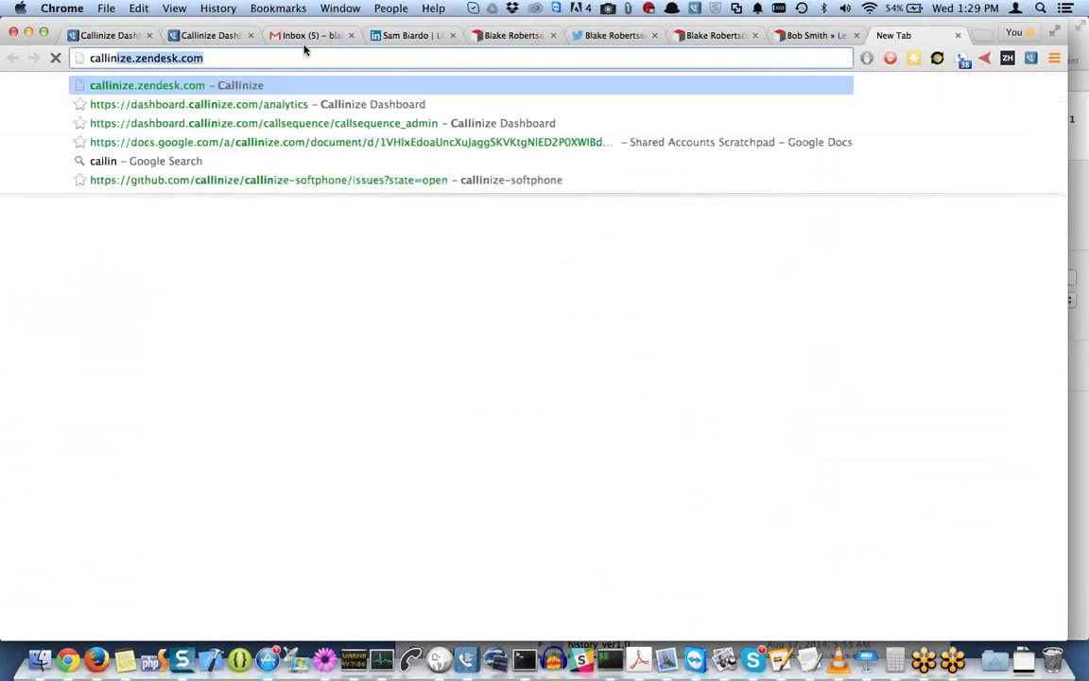
# Load callinize.com/integrations and browse its CRM and phone system integration lists.
pyautogui.write('integrations/')
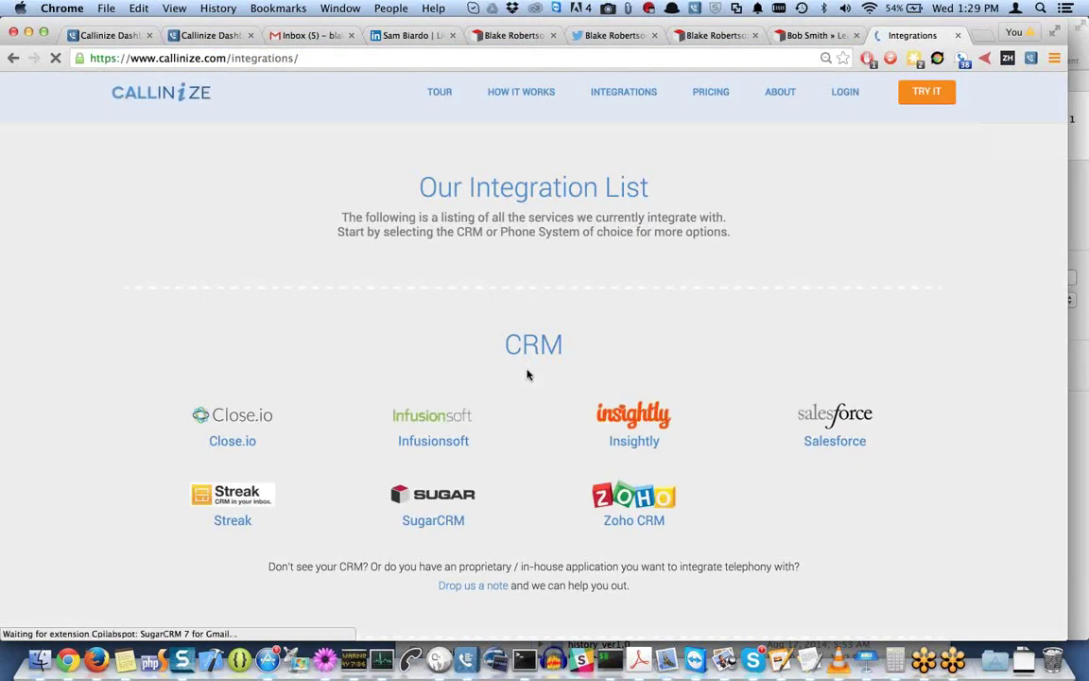
pyautogui.scroll(-3, 527, 374)
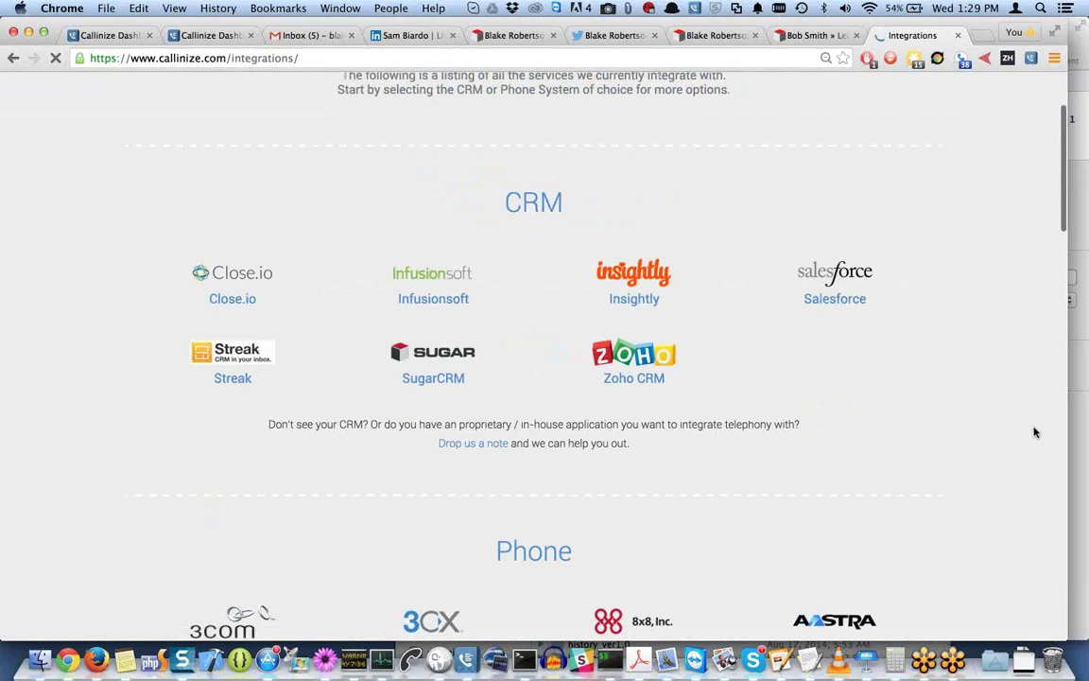
pyautogui.scroll(-8, 1035, 432)
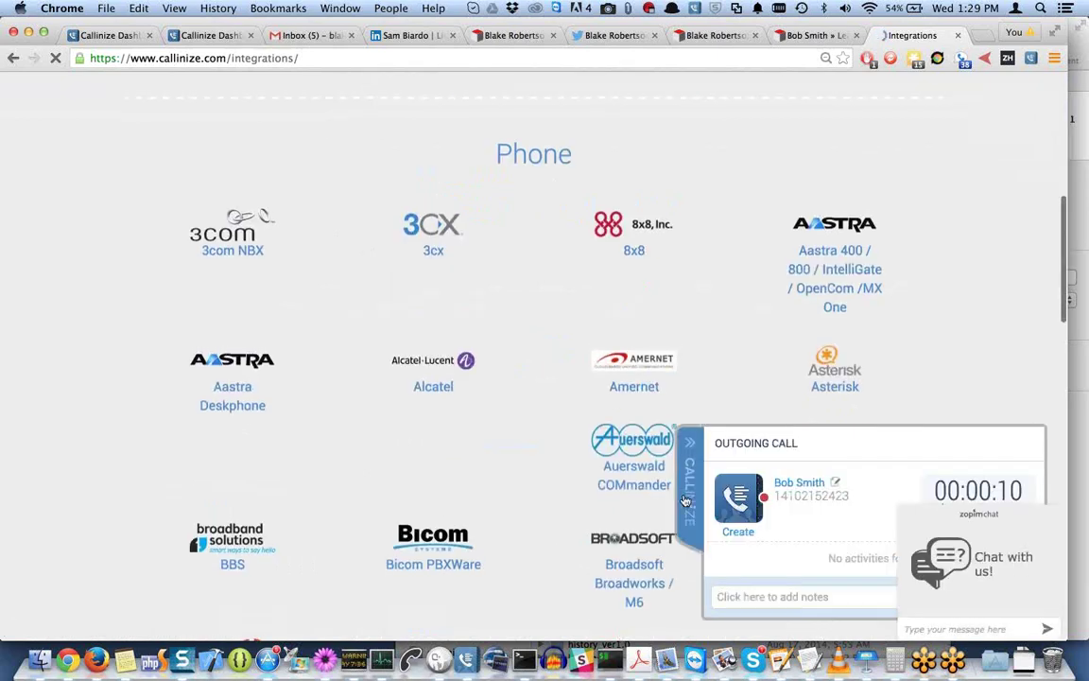
pyautogui.scroll(1, 779, 448)
pyautogui.scroll(10, 779, 447)
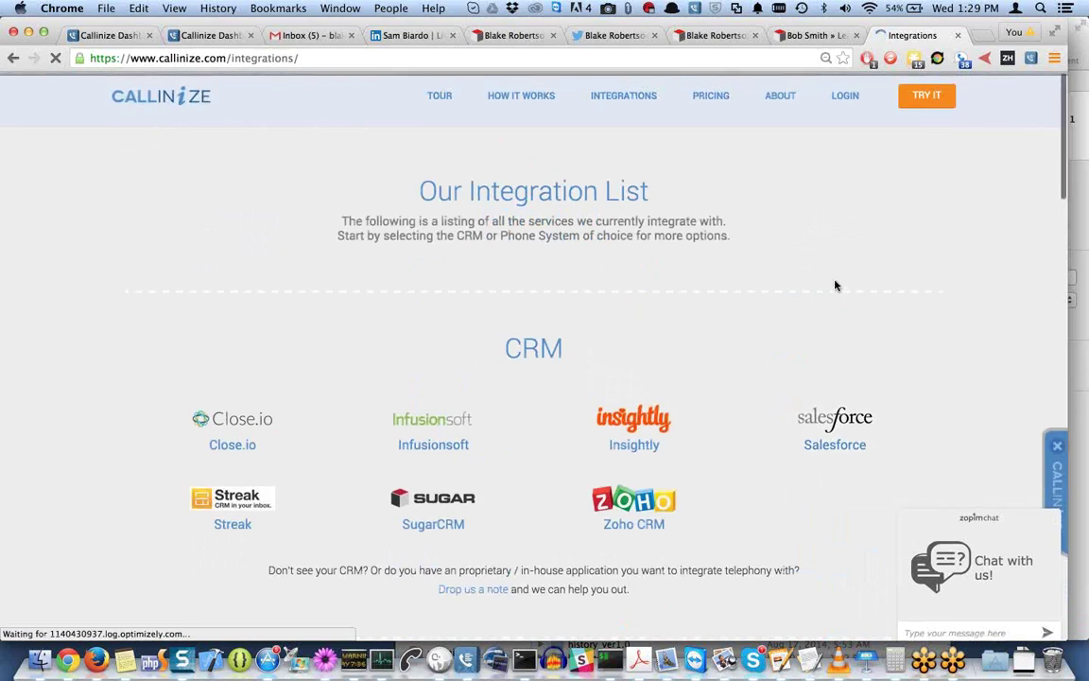
pyautogui.scroll(-8, 835, 285)
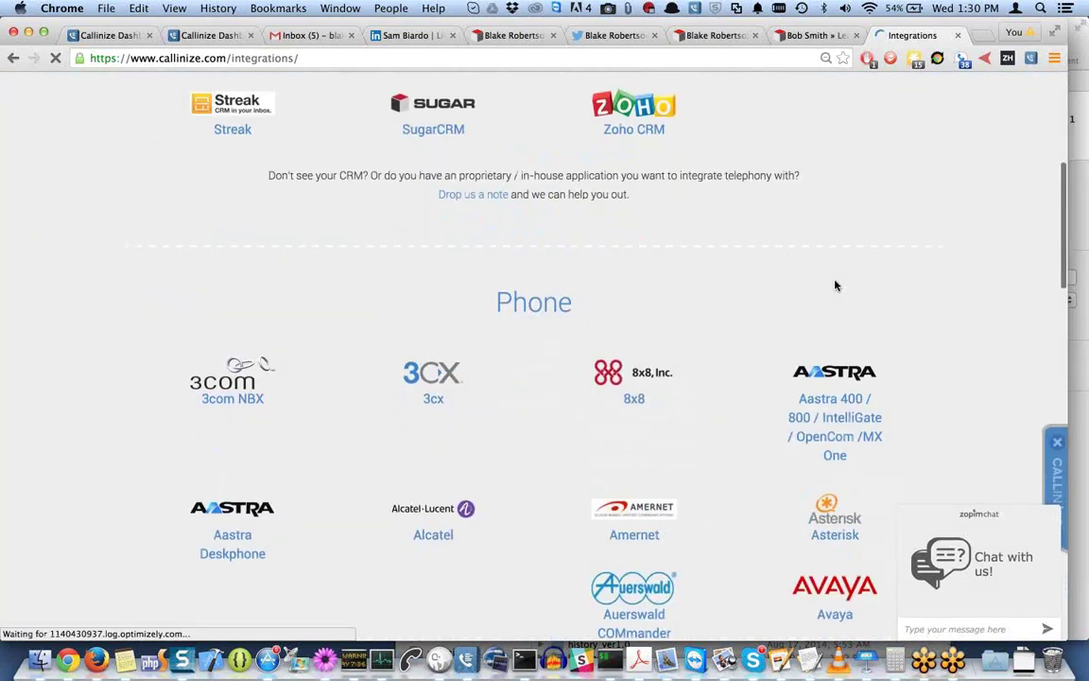
pyautogui.scroll(-2, 835, 285)
pyautogui.scroll(-18, 837, 287)
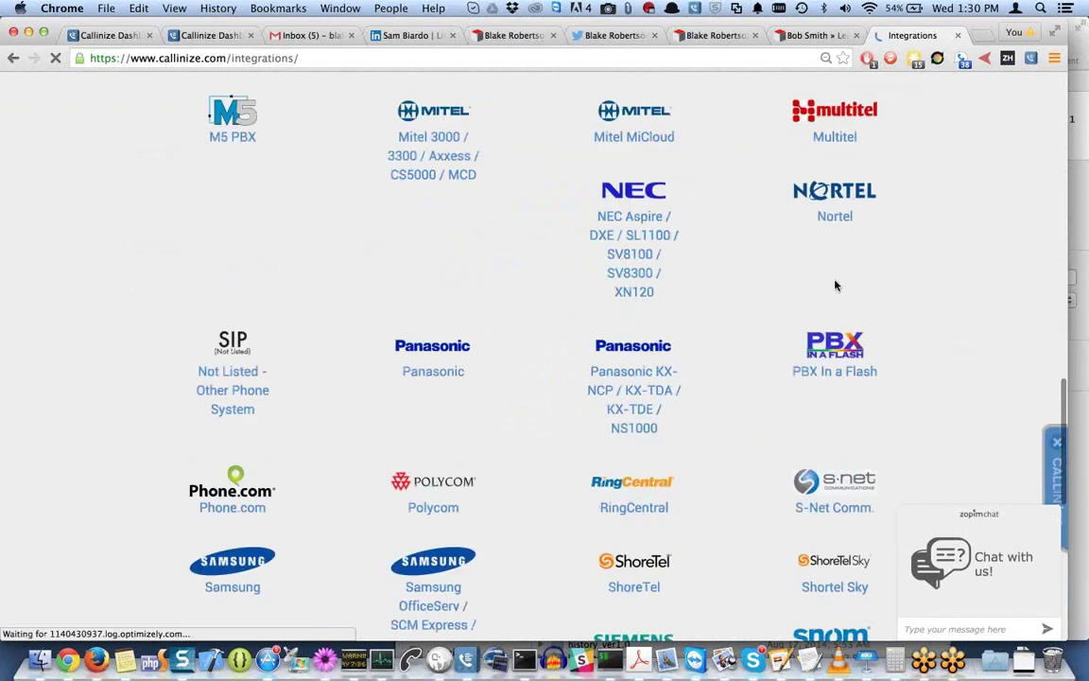
pyautogui.scroll(-10, 835, 285)
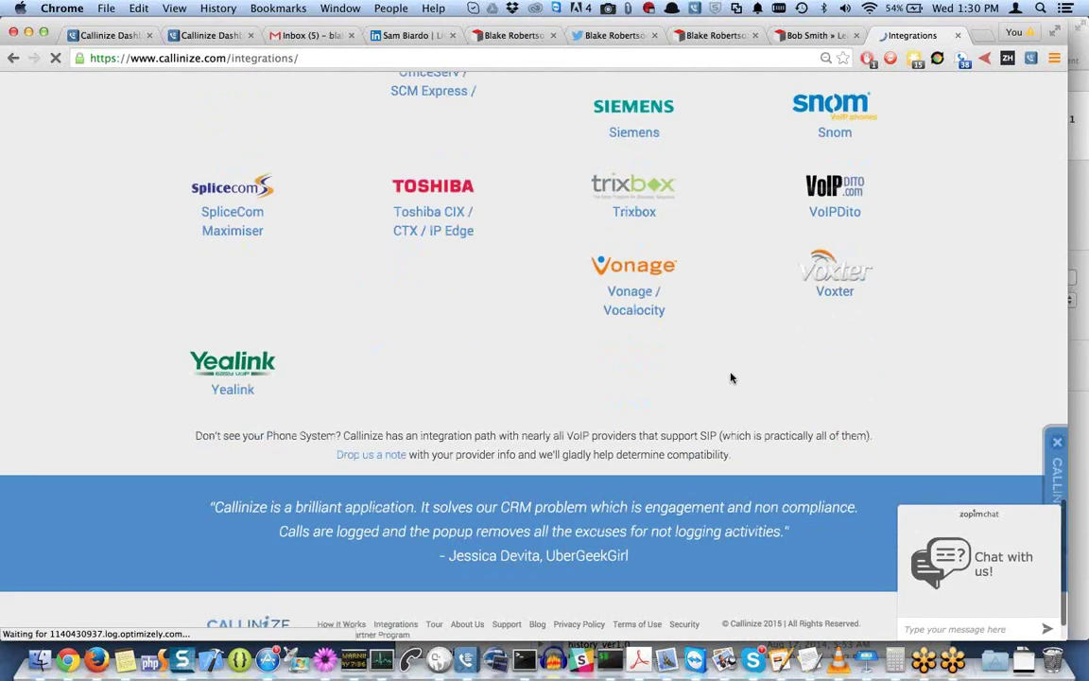
pyautogui.scroll(6, 731, 379)
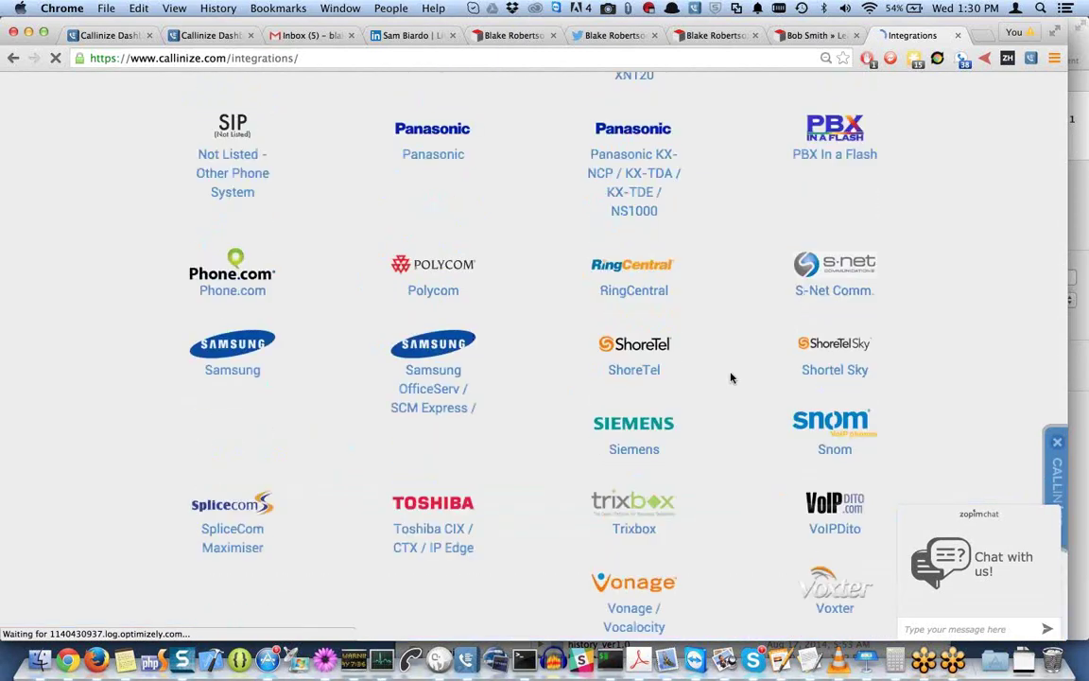
pyautogui.scroll(15, 731, 378)
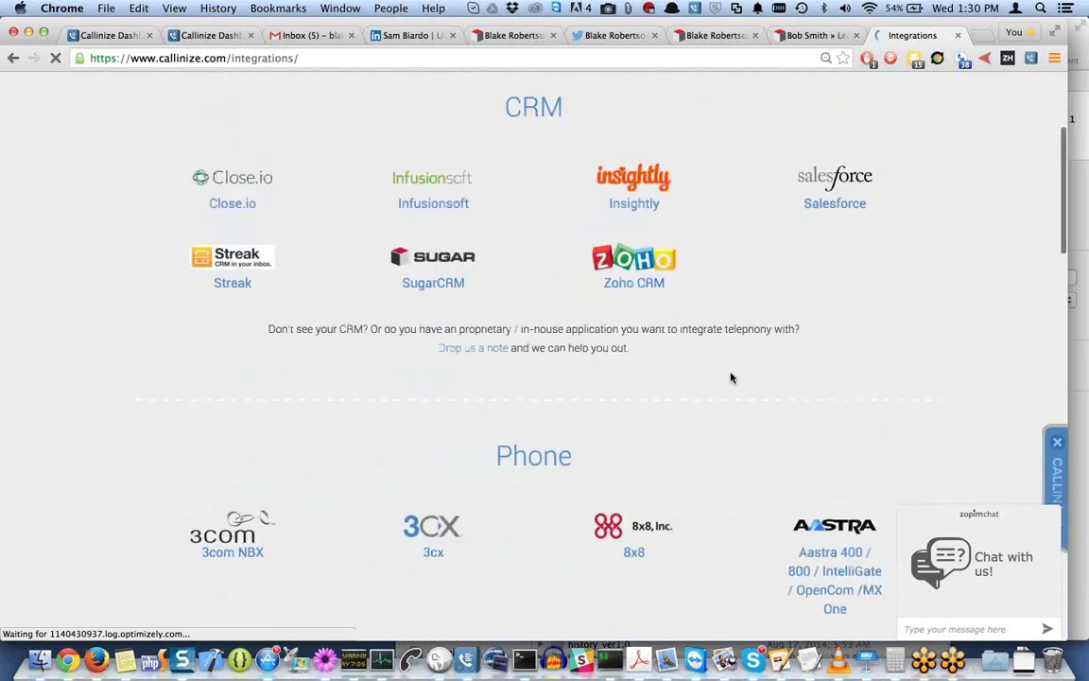
pyautogui.scroll(4, 730, 378)
pyautogui.scroll(-8, 729, 377)
pyautogui.scroll(6, 730, 378)
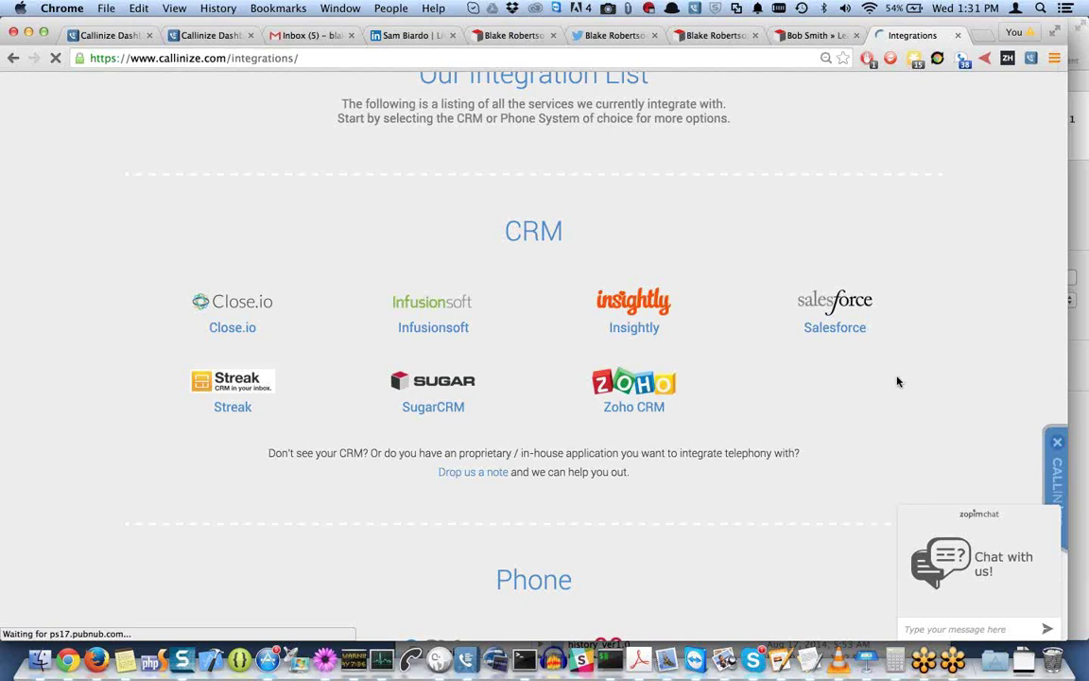
# Switch from the local to the live dashboard tab and open its users list.
pyautogui.click(196, 36)
pyautogui.scroll(15, 197, 194)
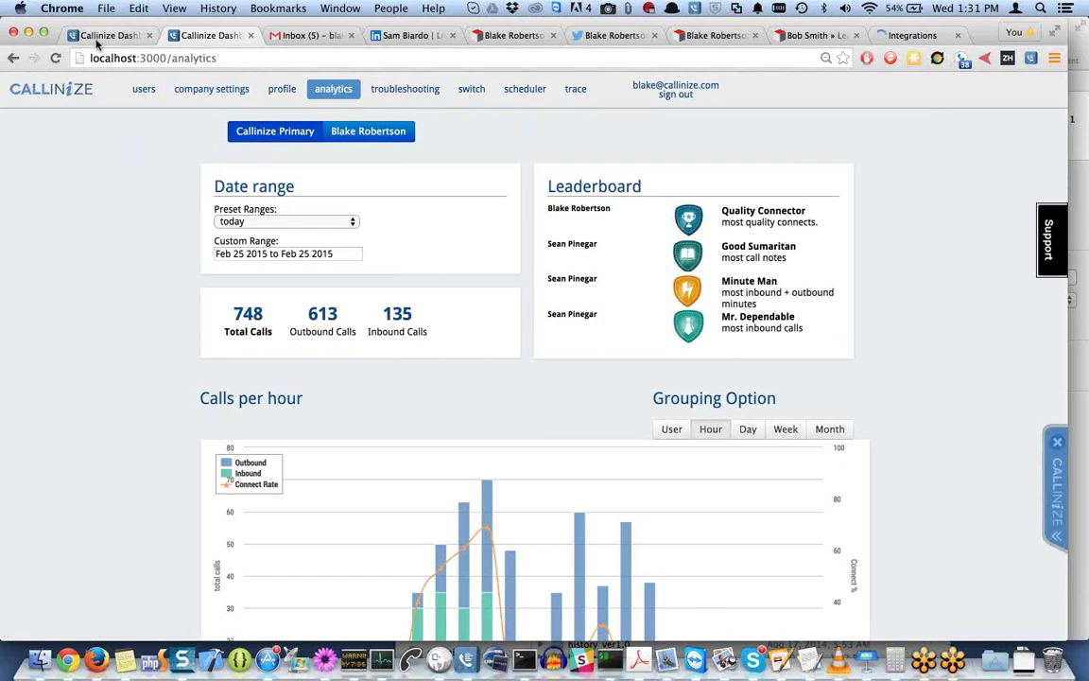
pyautogui.click(104, 35)
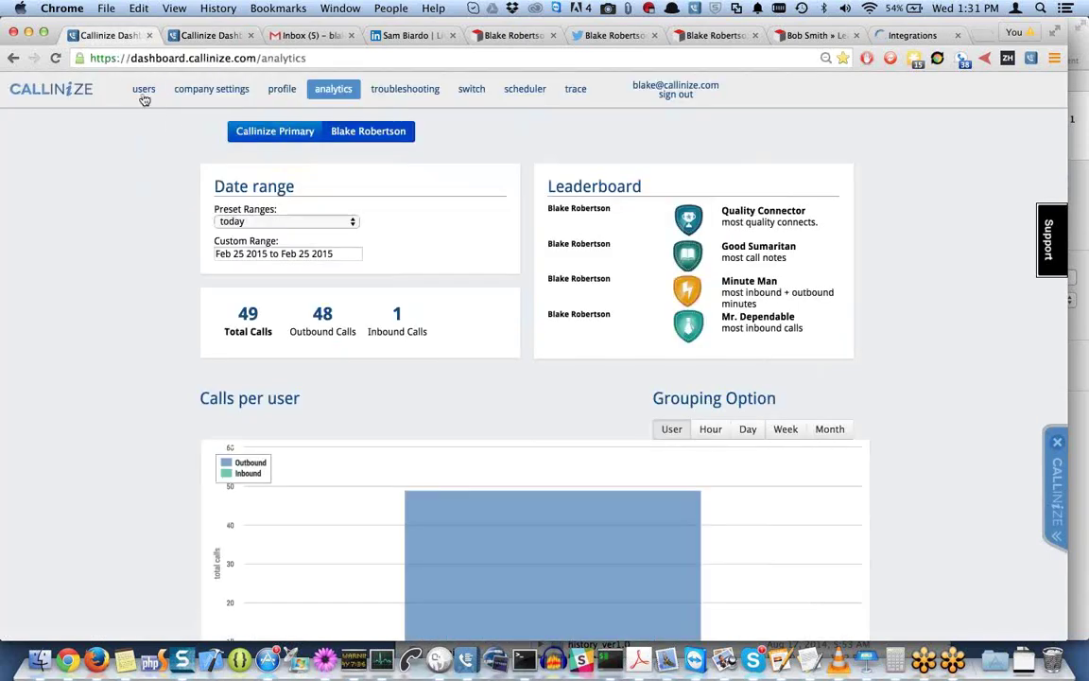
pyautogui.click(161, 91)
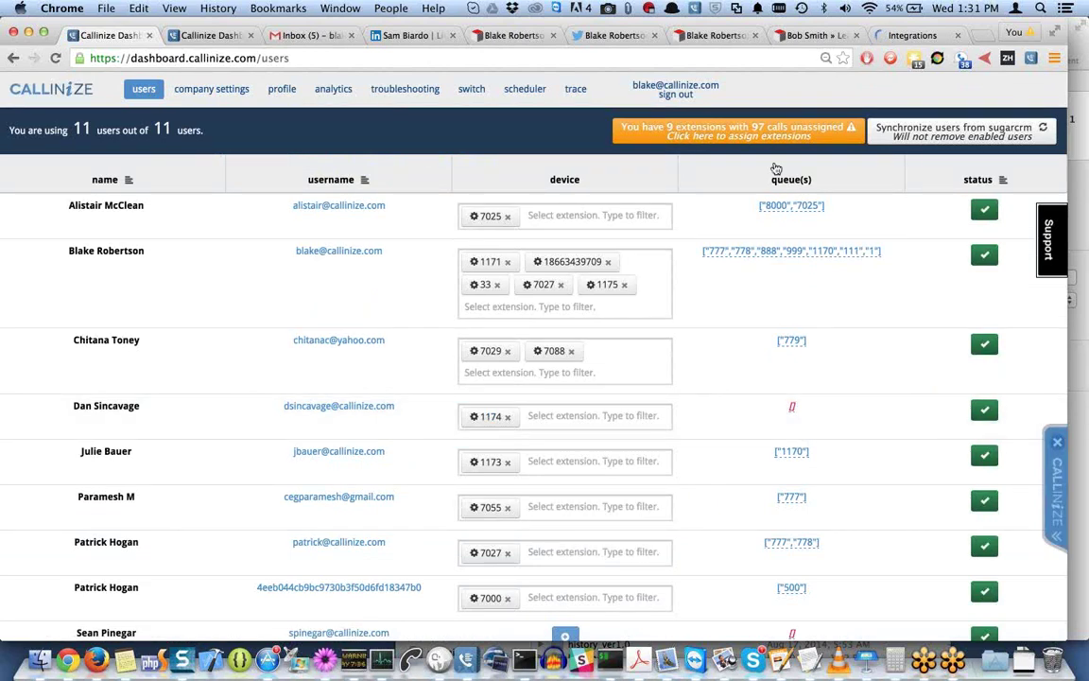
pyautogui.scroll(-3, 879, 330)
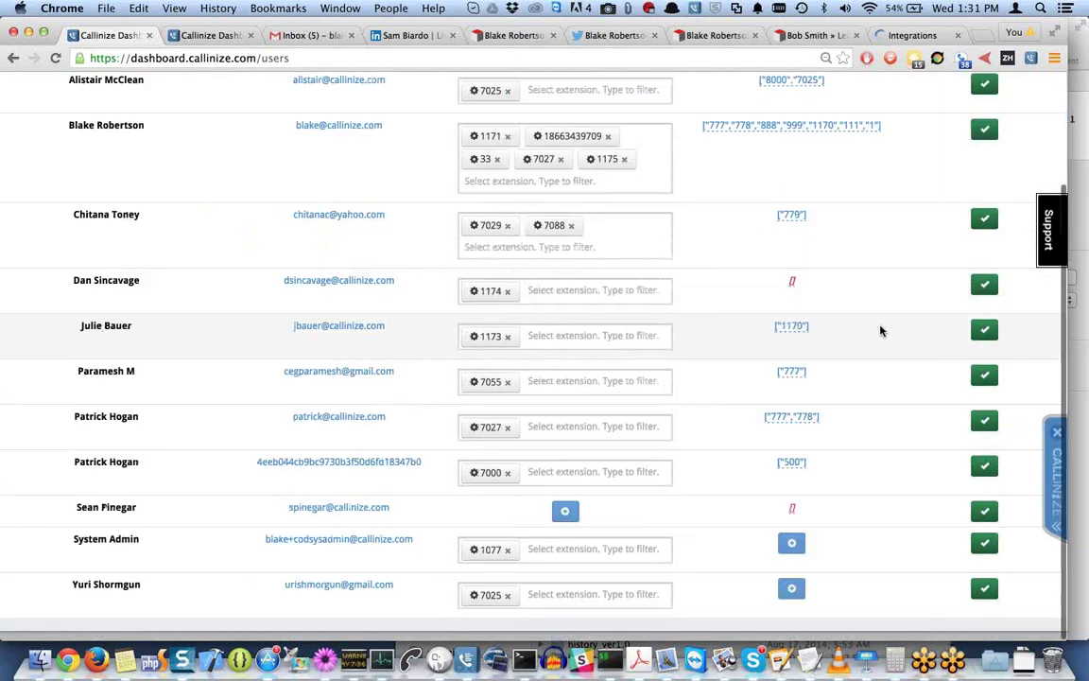
pyautogui.scroll(3, 879, 330)
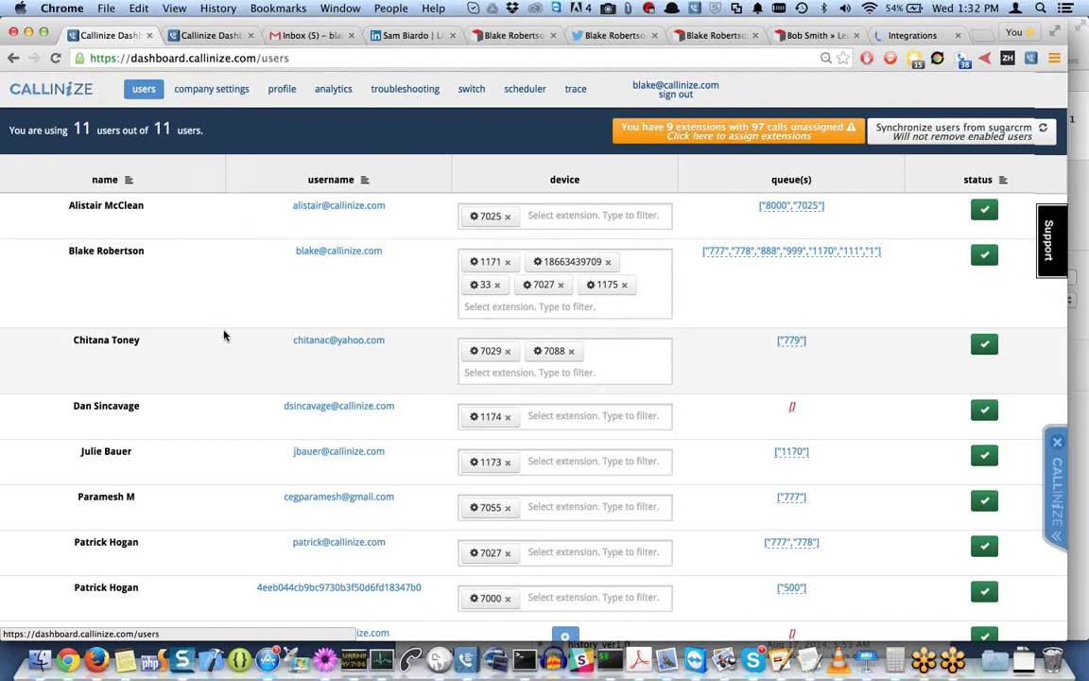
pyautogui.scroll(1, 420, 302)
pyautogui.scroll(-1, 543, 312)
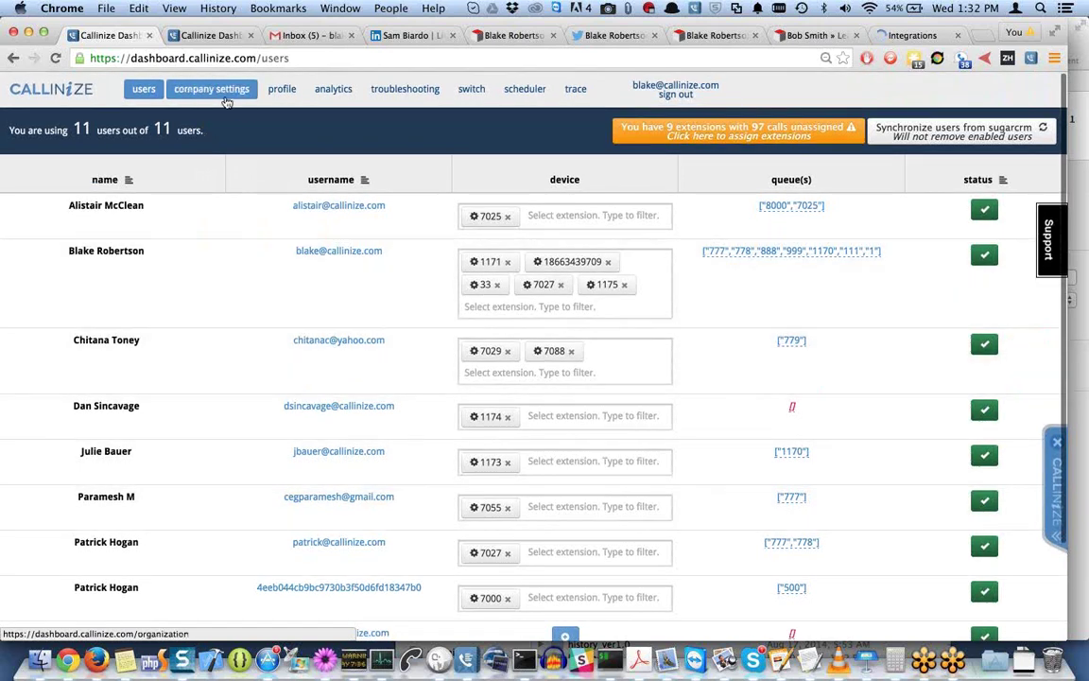
pyautogui.click(204, 93)
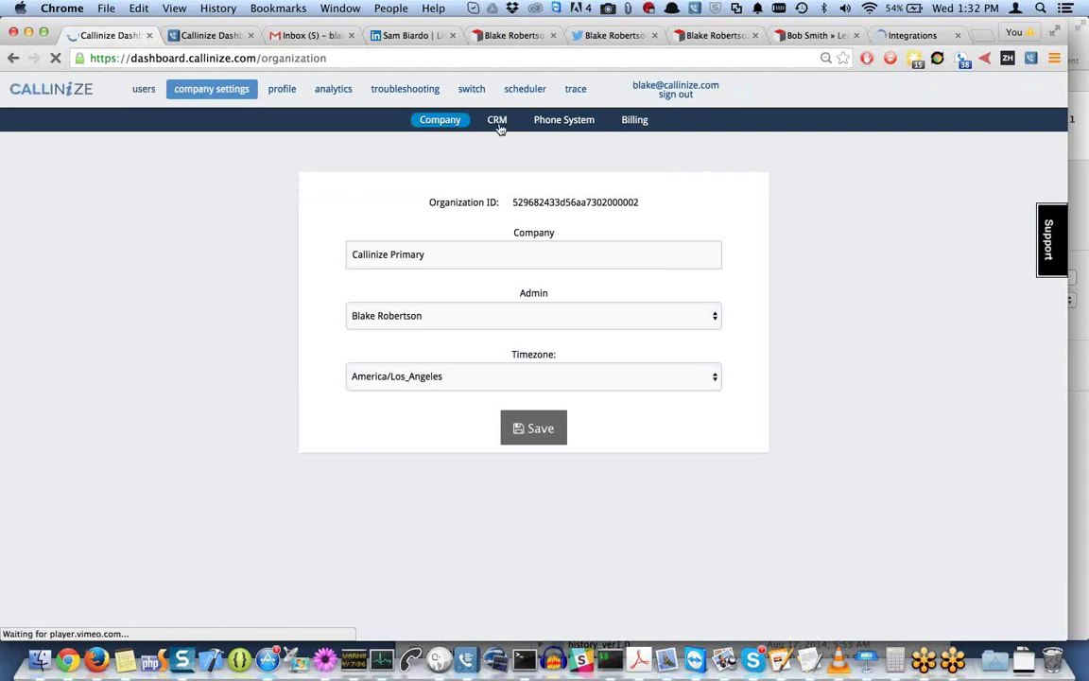
pyautogui.click(500, 126)
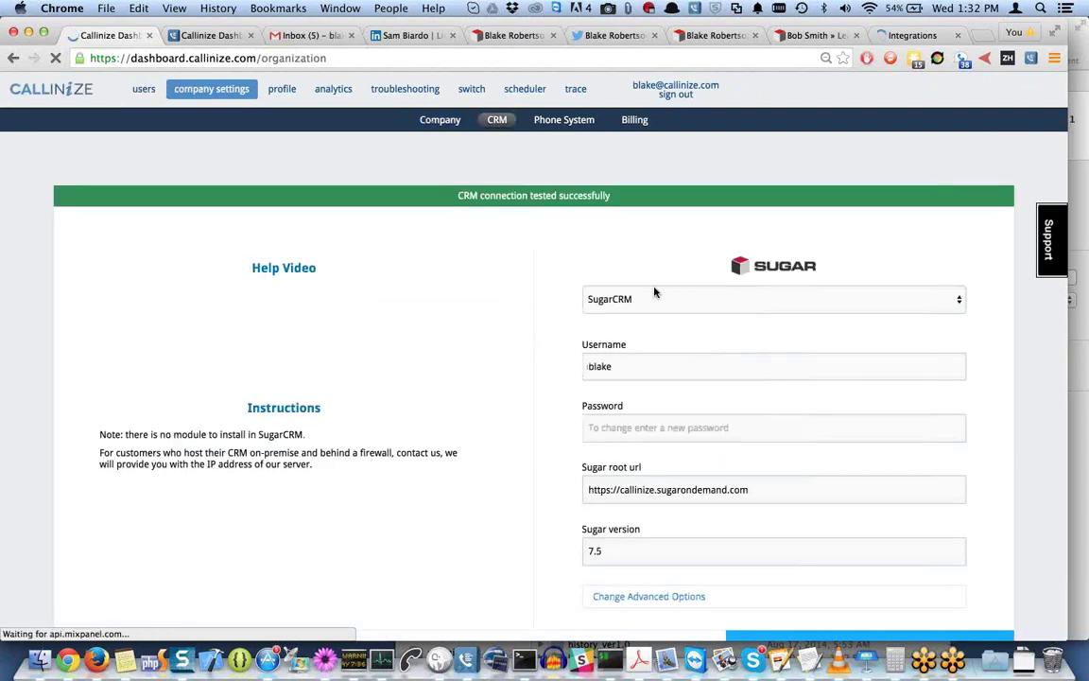
pyautogui.scroll(-1, 678, 254)
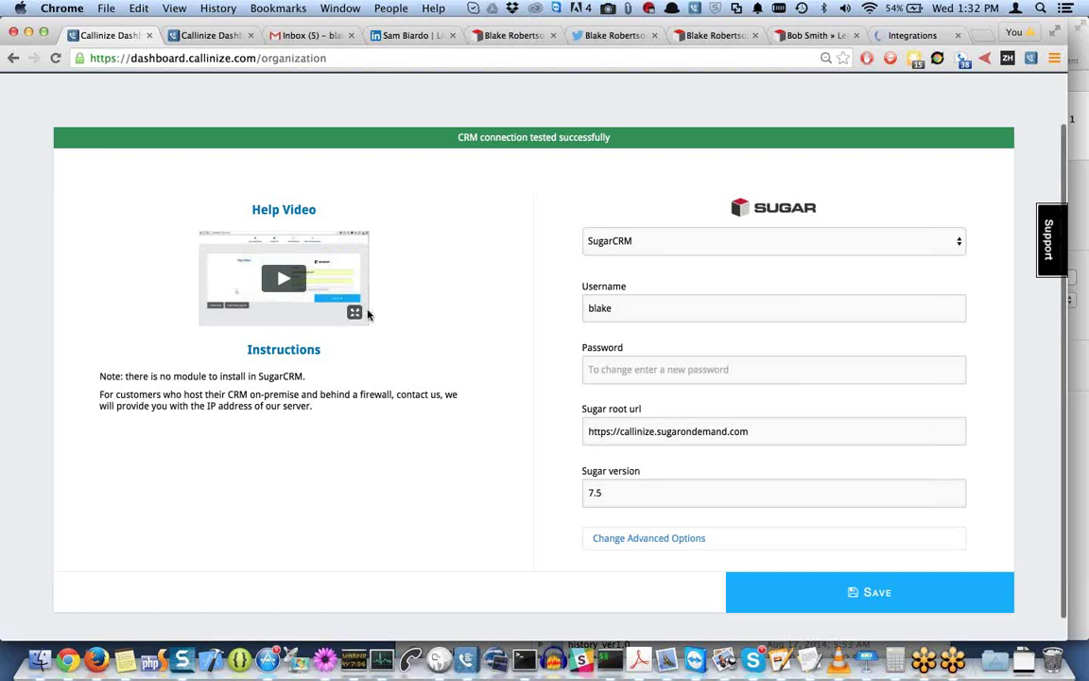
pyautogui.scroll(2, 425, 230)
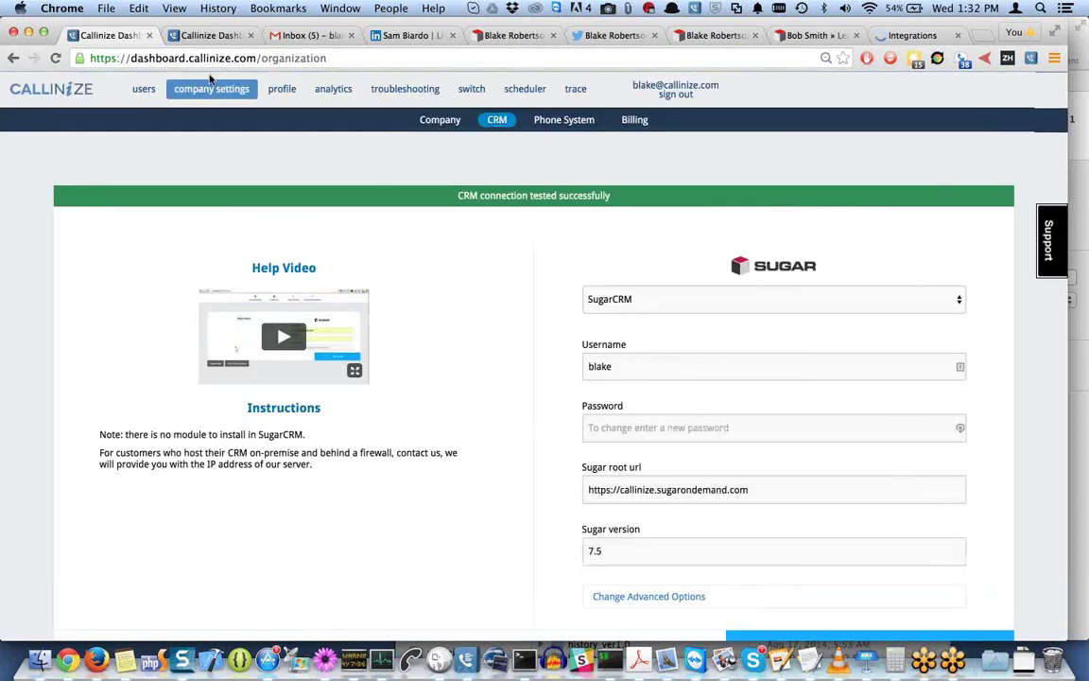
# Open the users page and preview a user's device extension dropdown without adding one.
pyautogui.click(140, 95)
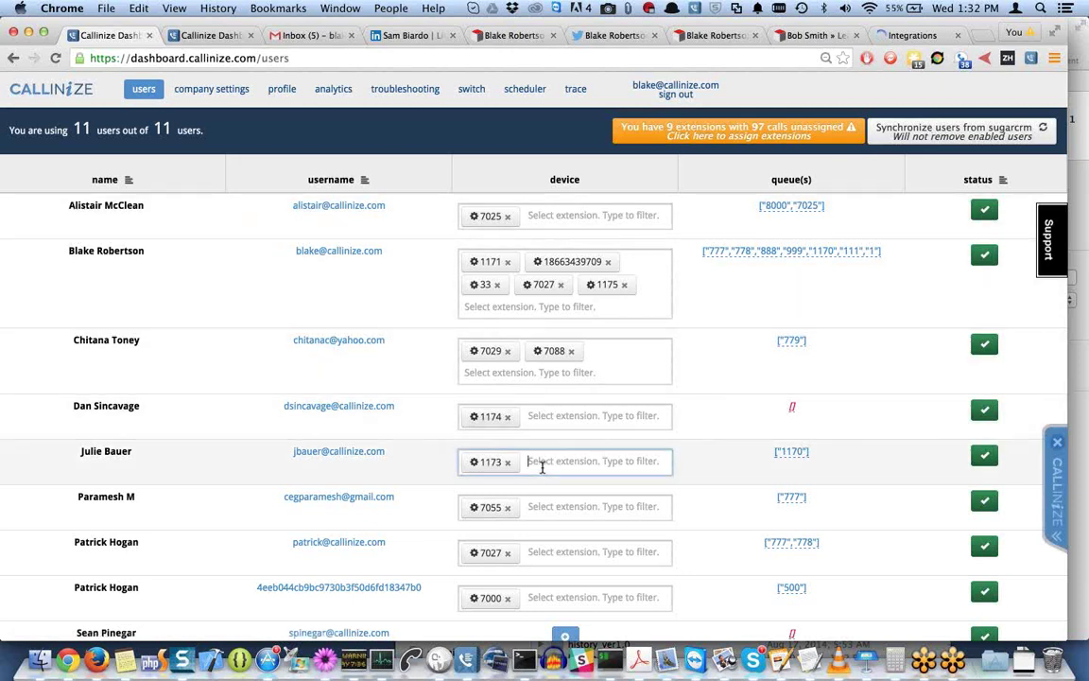
pyautogui.click(534, 463)
pyautogui.scroll(-2, 536, 594)
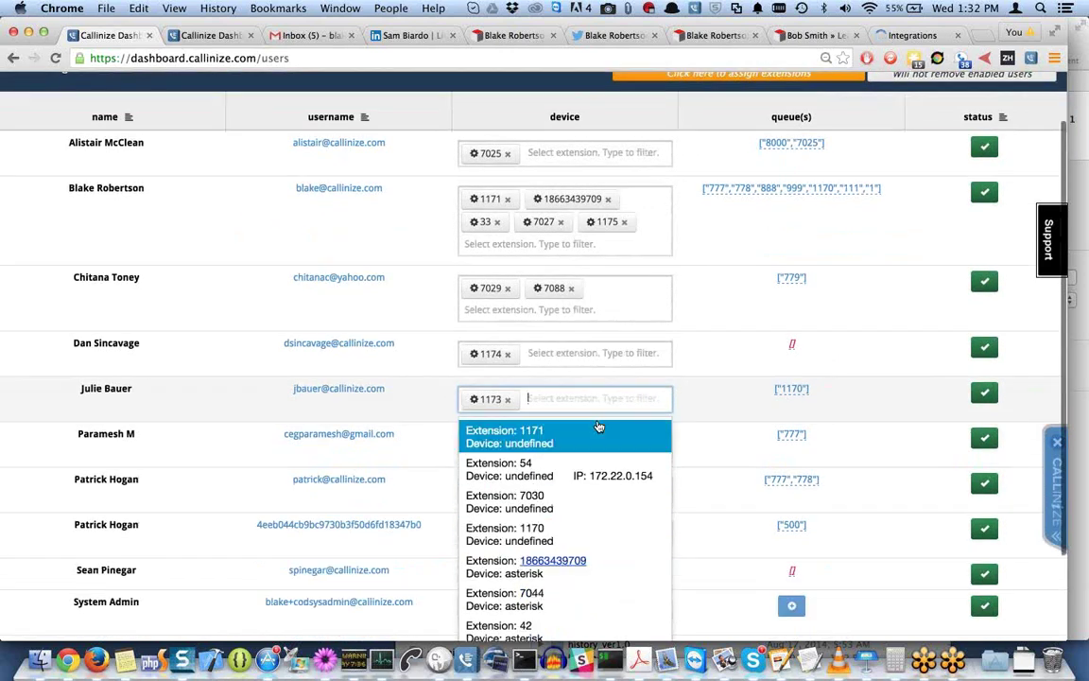
pyautogui.scroll(-3, 598, 428)
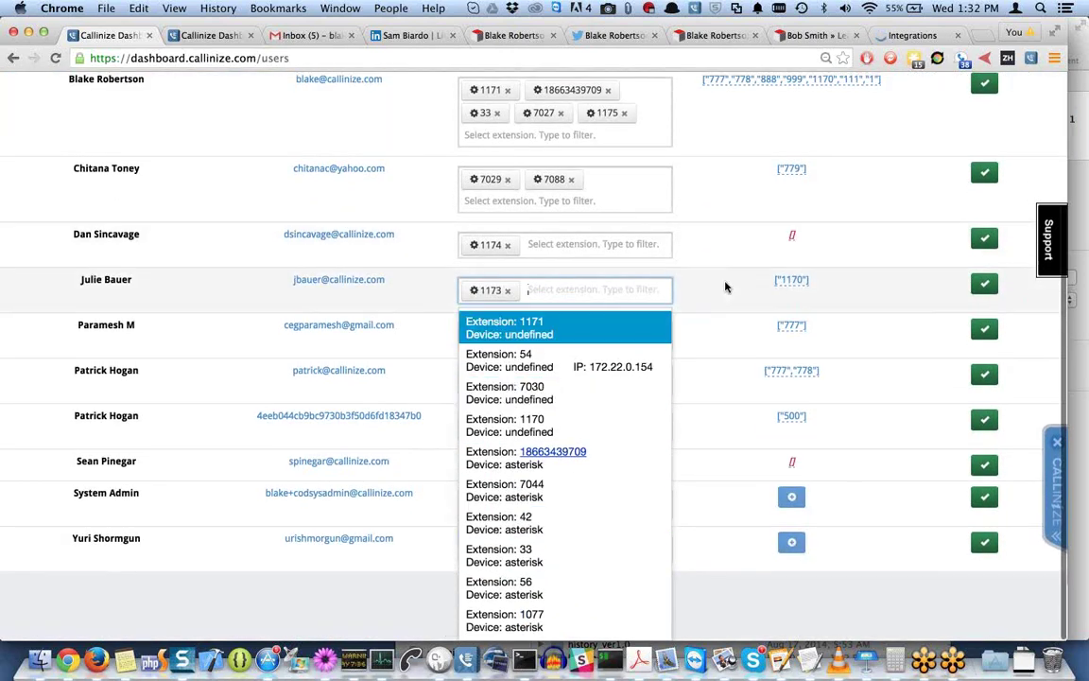
pyautogui.click(725, 287)
pyautogui.scroll(2, 535, 400)
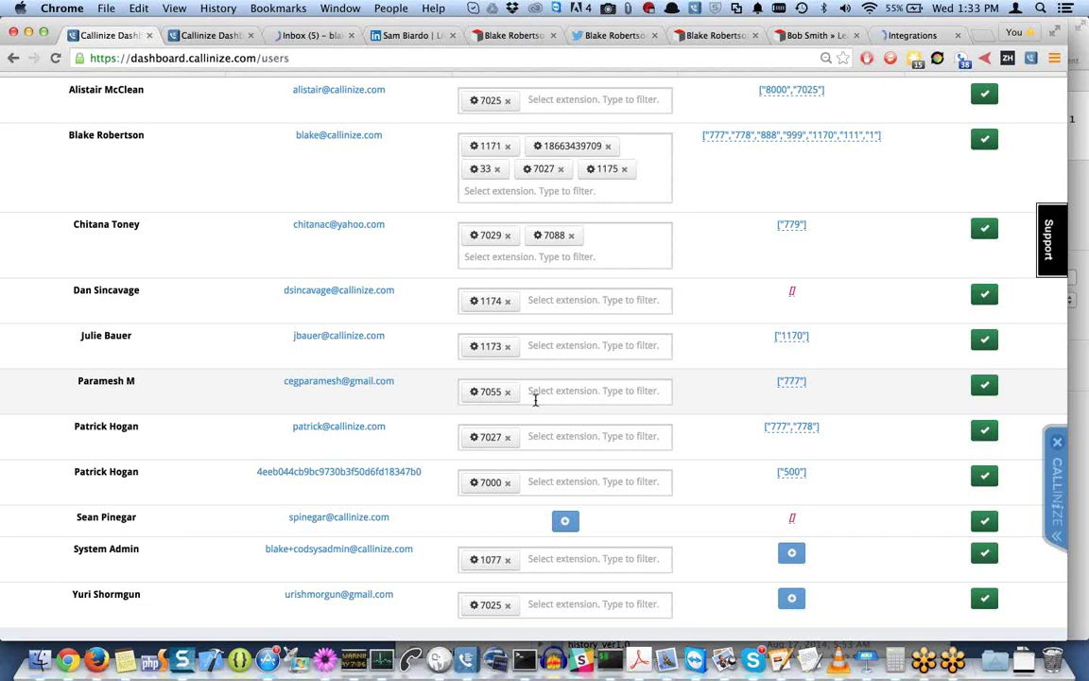
pyautogui.scroll(2, 536, 400)
pyautogui.scroll(1, 536, 400)
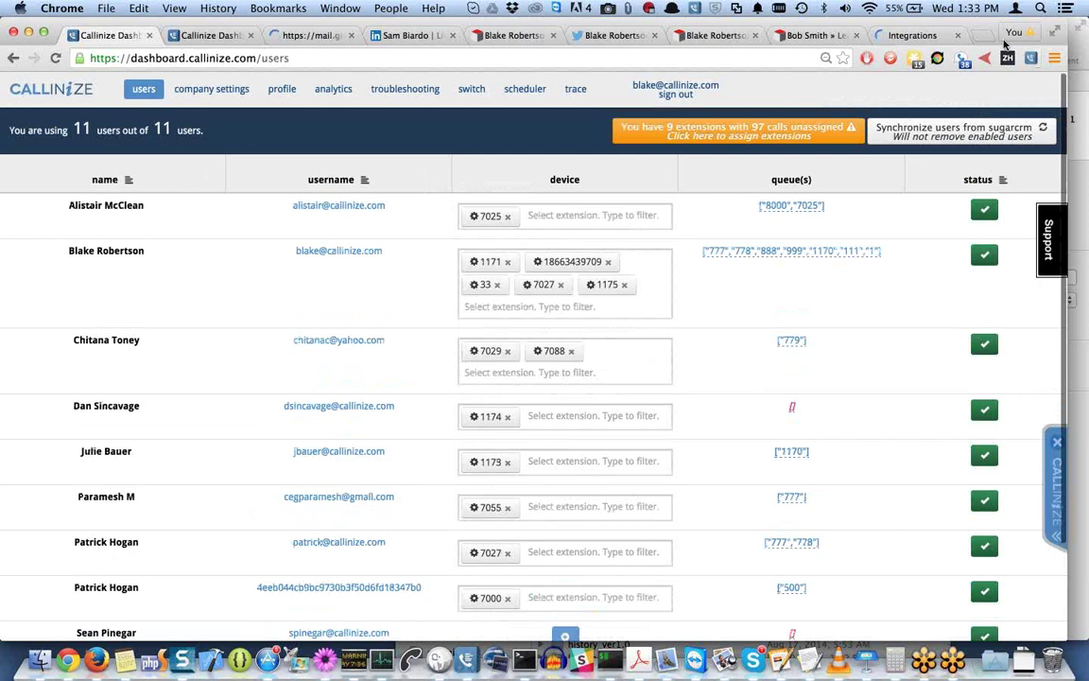
pyautogui.click(986, 214)
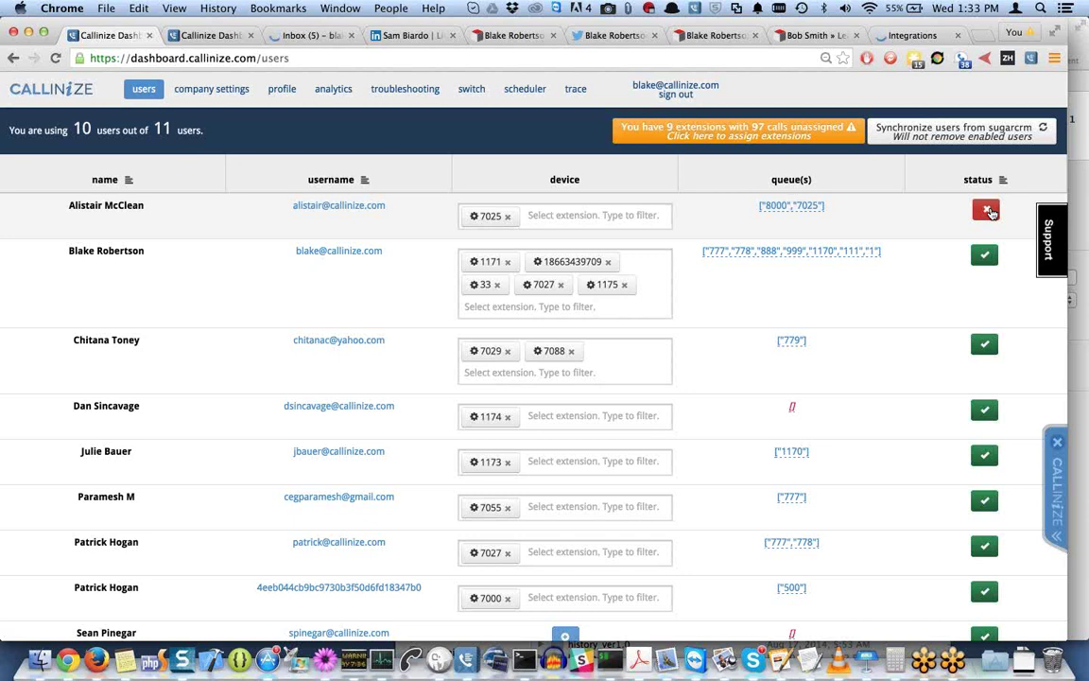
pyautogui.click(1057, 482)
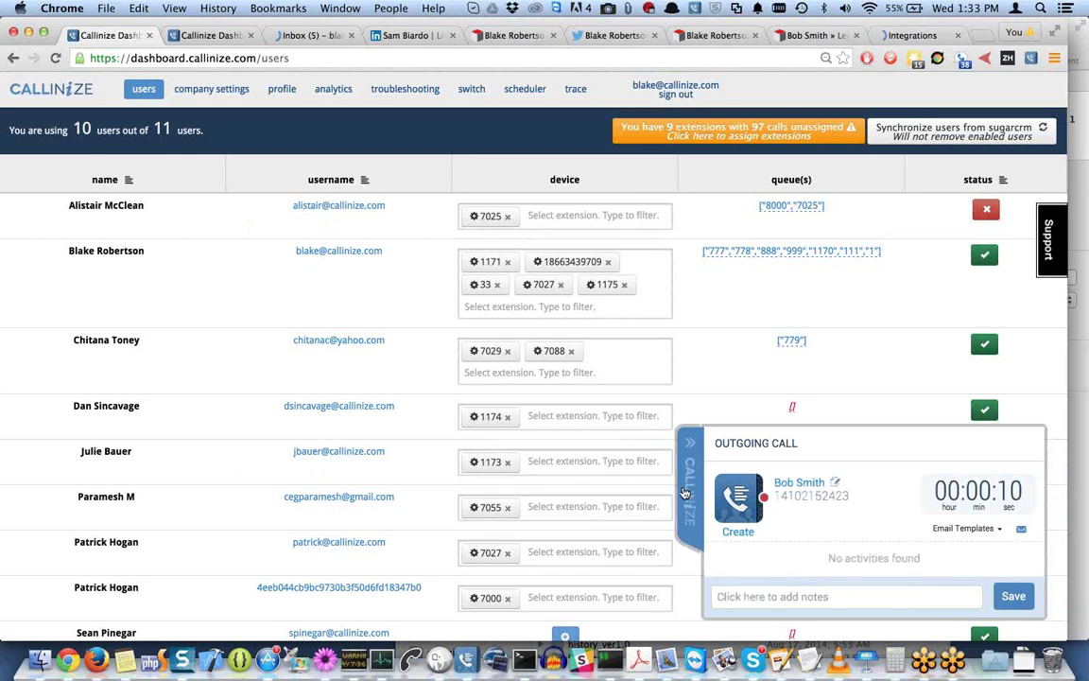
pyautogui.click(686, 493)
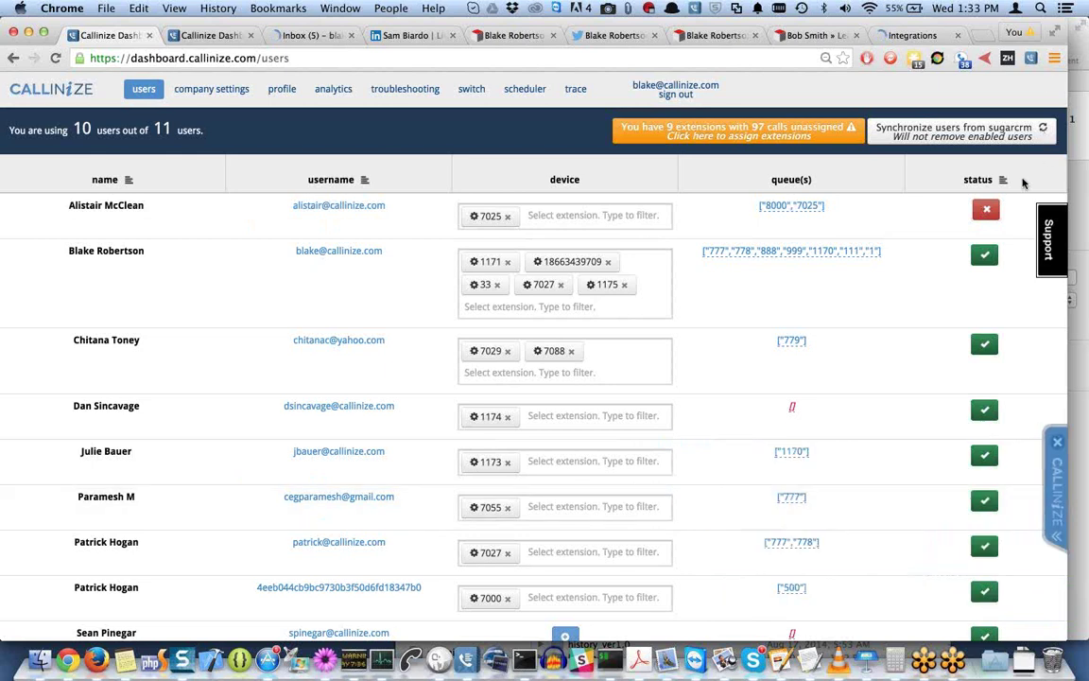
pyautogui.click(986, 213)
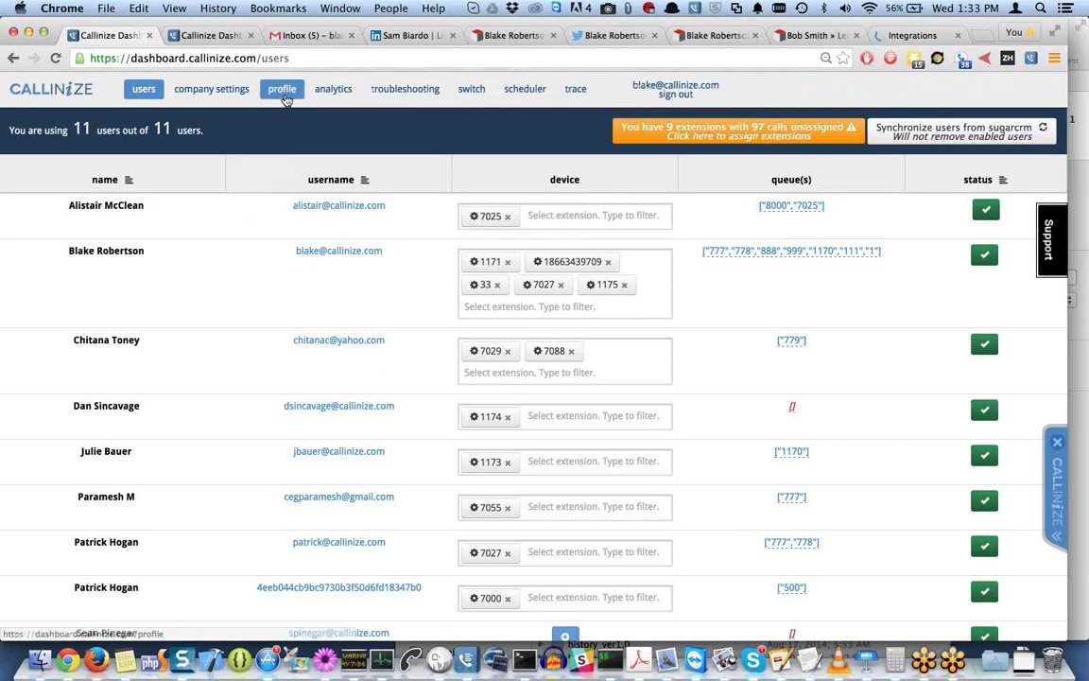
# Open the analytics page with 65 total calls and scroll down to the calls-per-user chart.
pyautogui.click(331, 92)
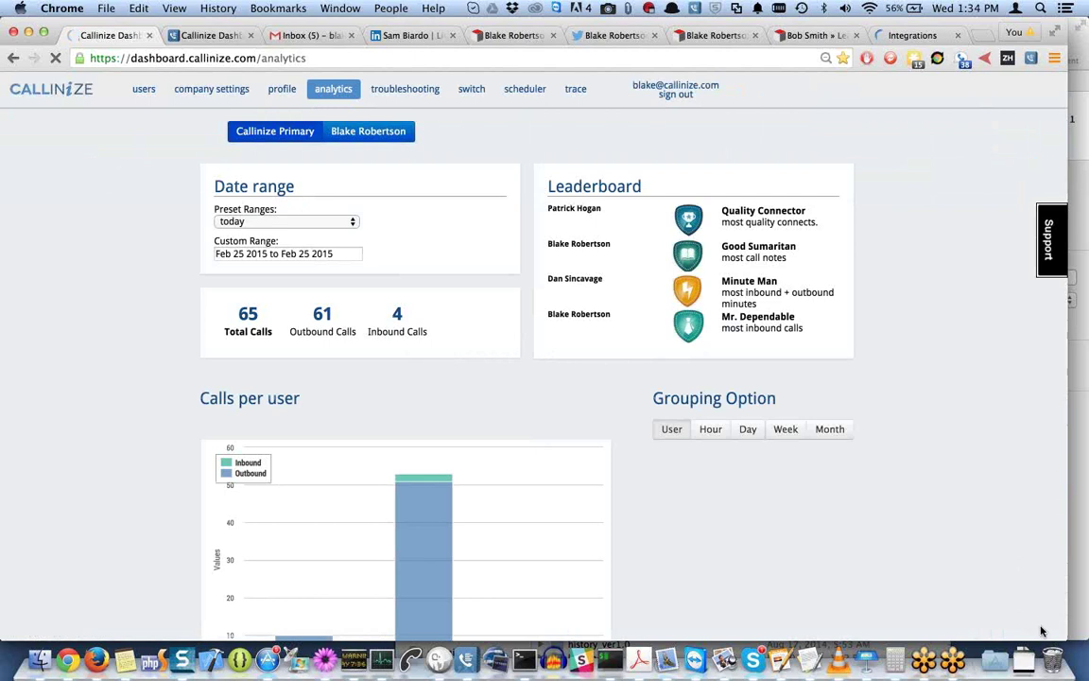
pyautogui.moveTo(1060, 627); pyautogui.dragTo(1066, 616)
pyautogui.scroll(-5, 944, 511)
pyautogui.moveTo(408, 258)
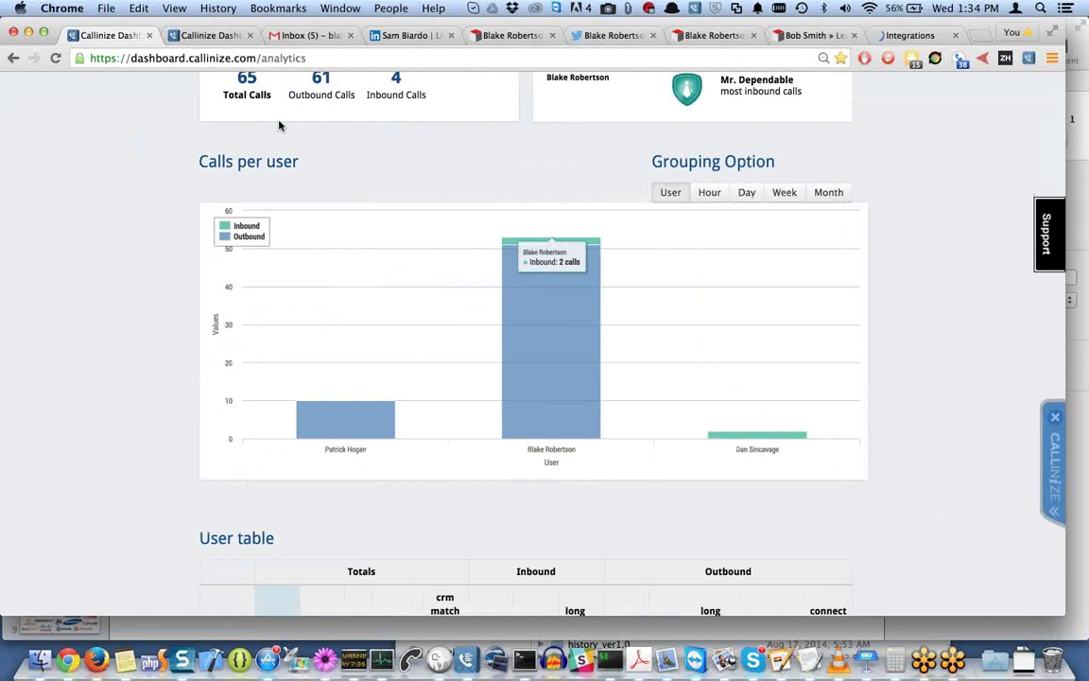
pyautogui.doubleClick(281, 59)
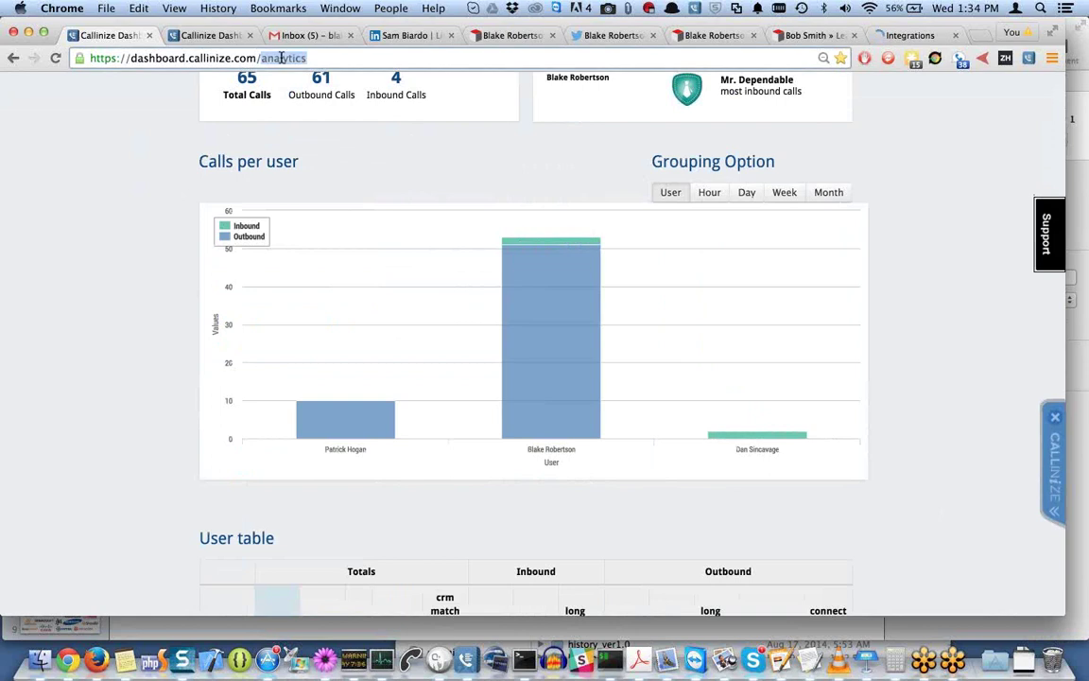
# Load the dashlet/chart address in place of 'analytics', then resize the browser window.
pyautogui.write('dashlet/chart')
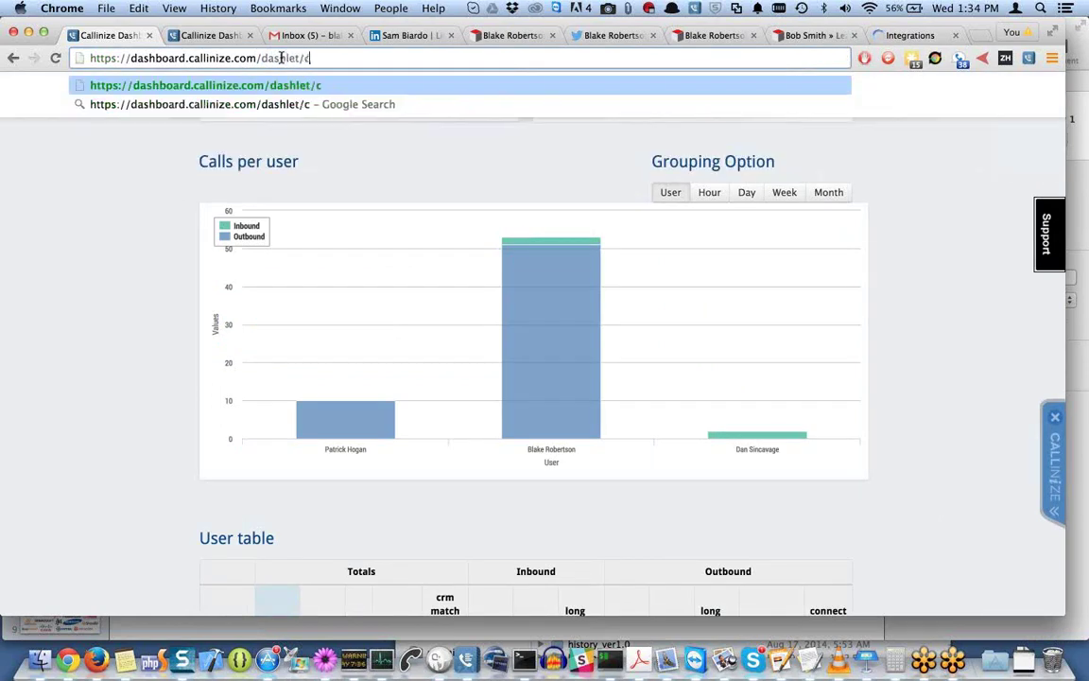
pyautogui.press('Return')
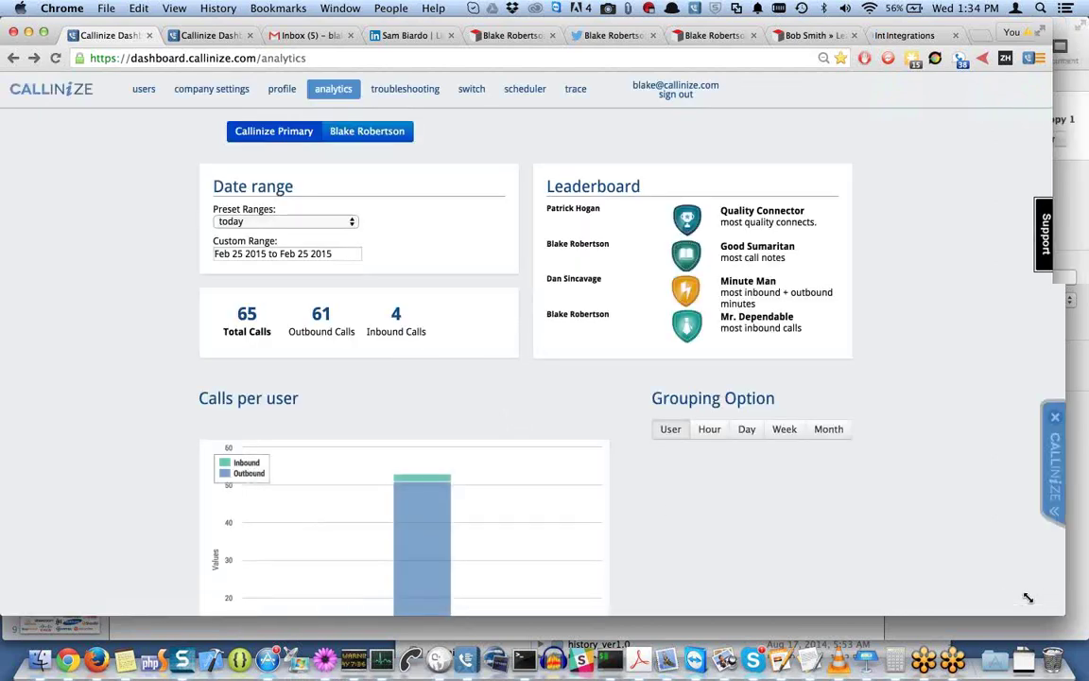
pyautogui.moveTo(1060, 610); pyautogui.dragTo(1088, 652)
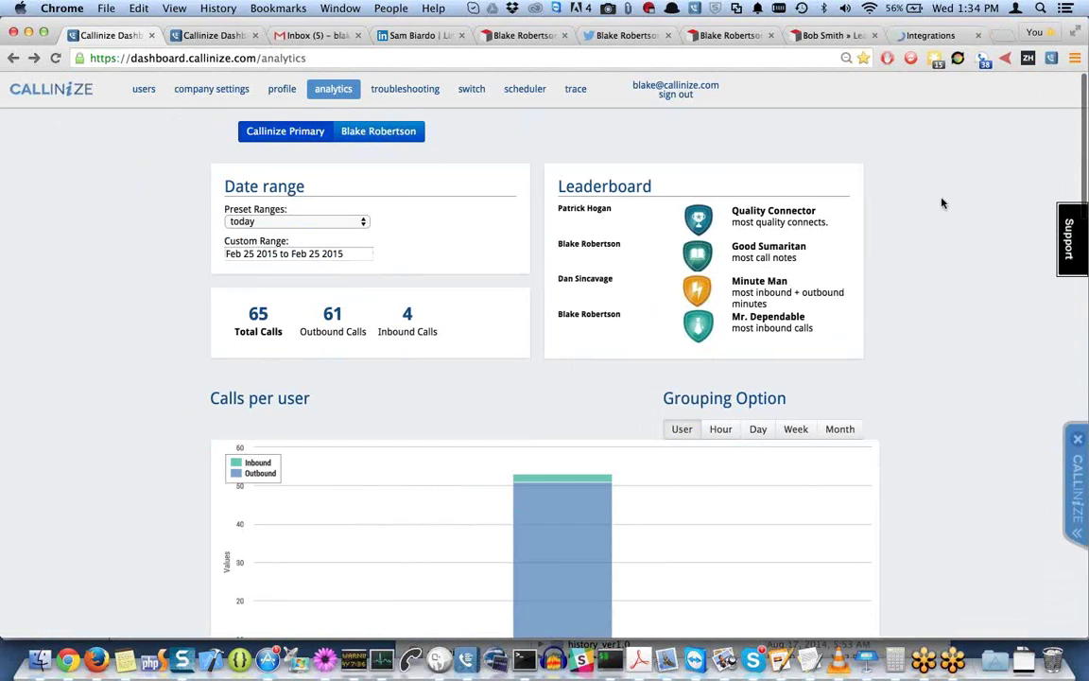
pyautogui.click(1050, 60)
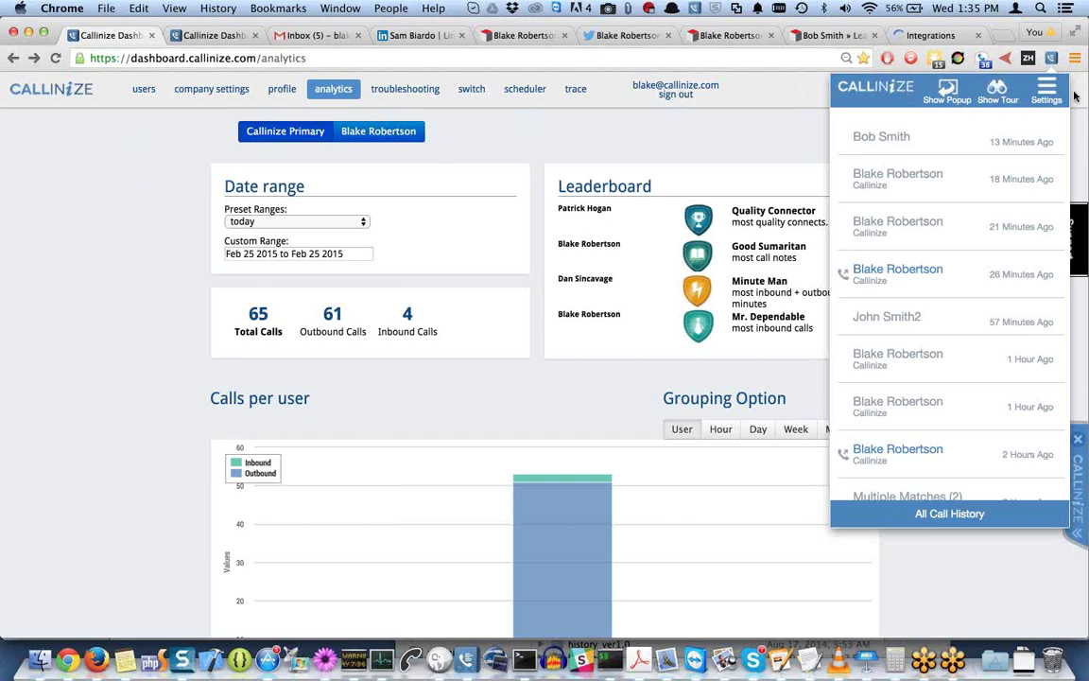
pyautogui.click(1074, 59)
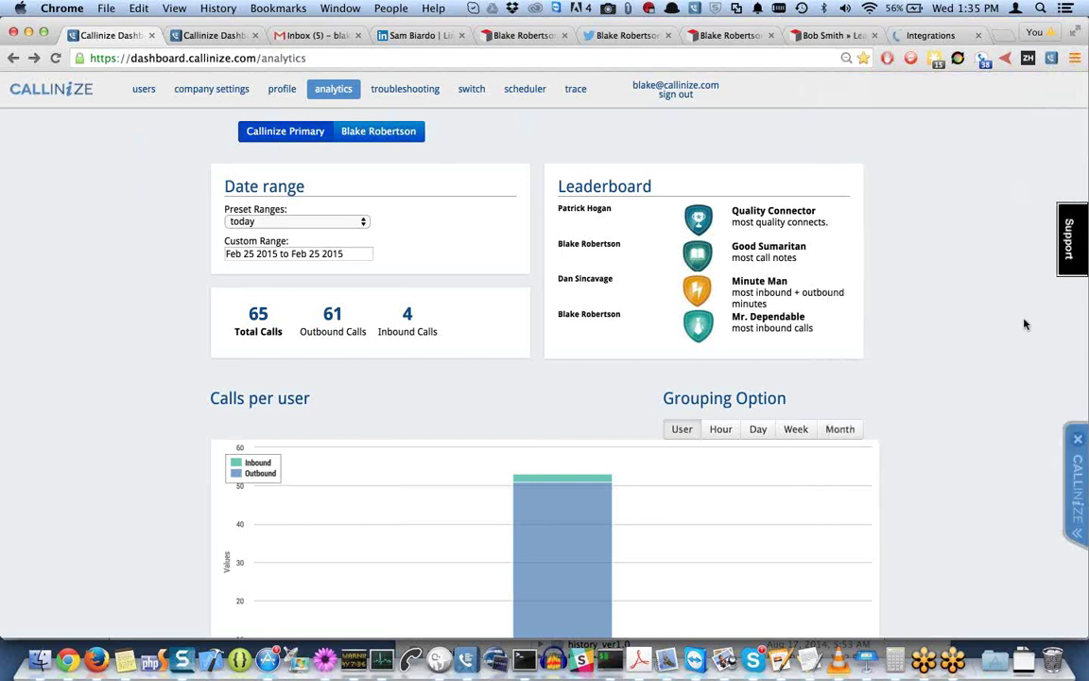